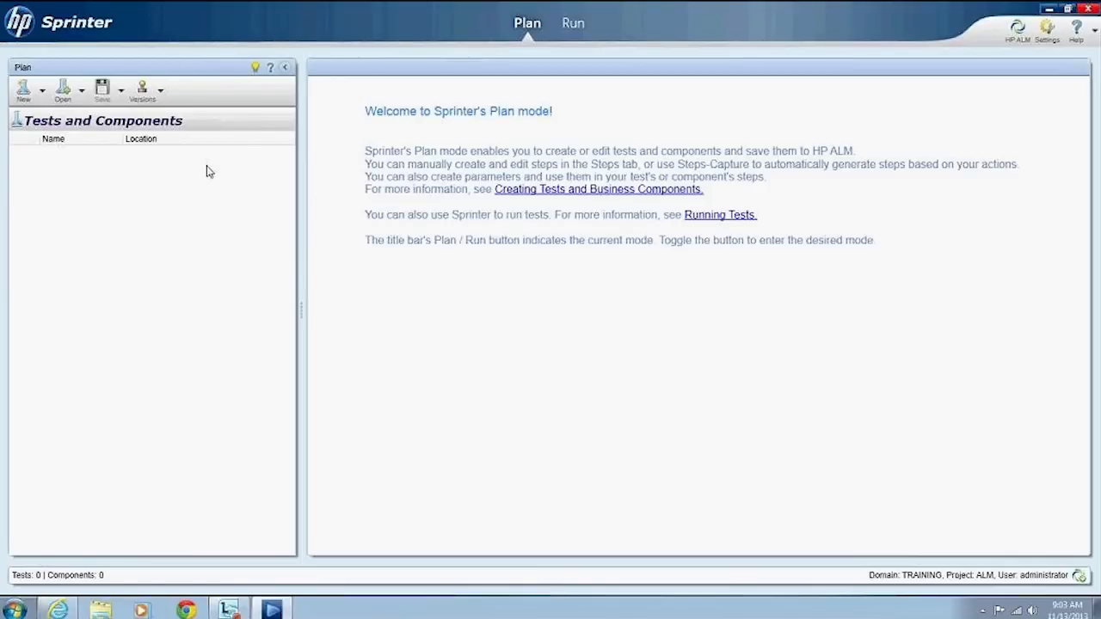
{"action": "left_click", "coordinate": [42, 88]}
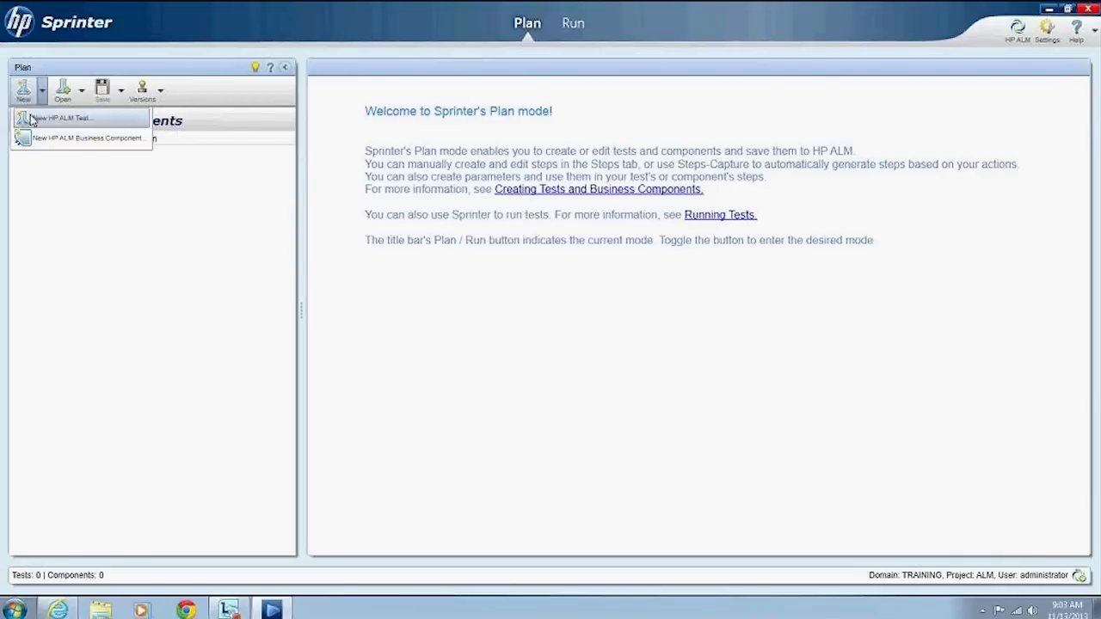
{"action": "left_click", "coordinate": [84, 92]}
{"action": "left_click", "coordinate": [82, 91]}
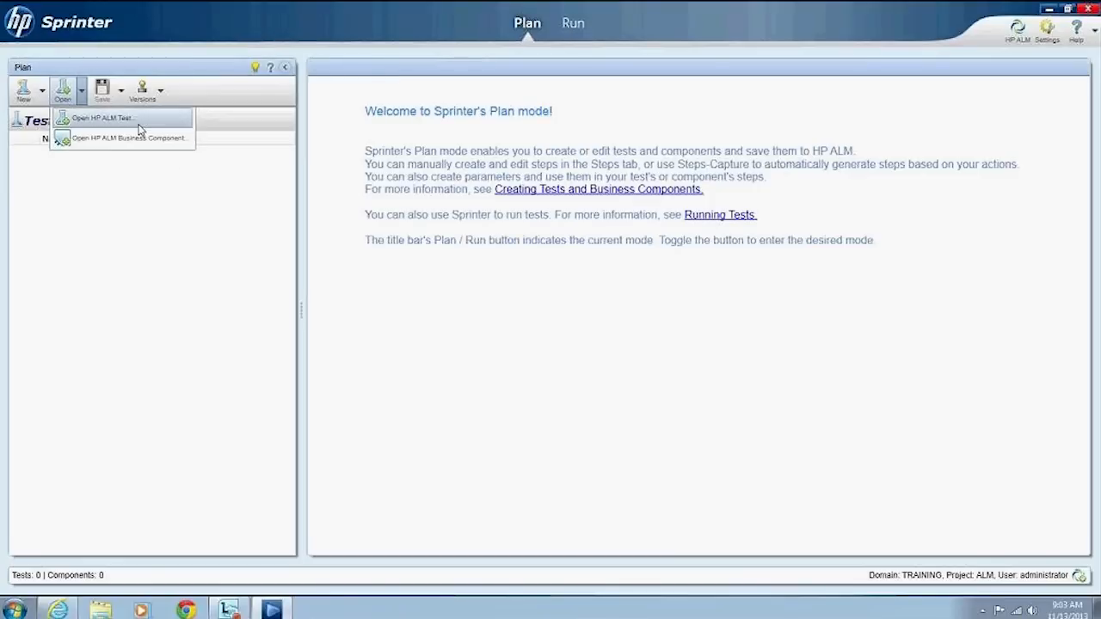
{"action": "left_click", "coordinate": [146, 178]}
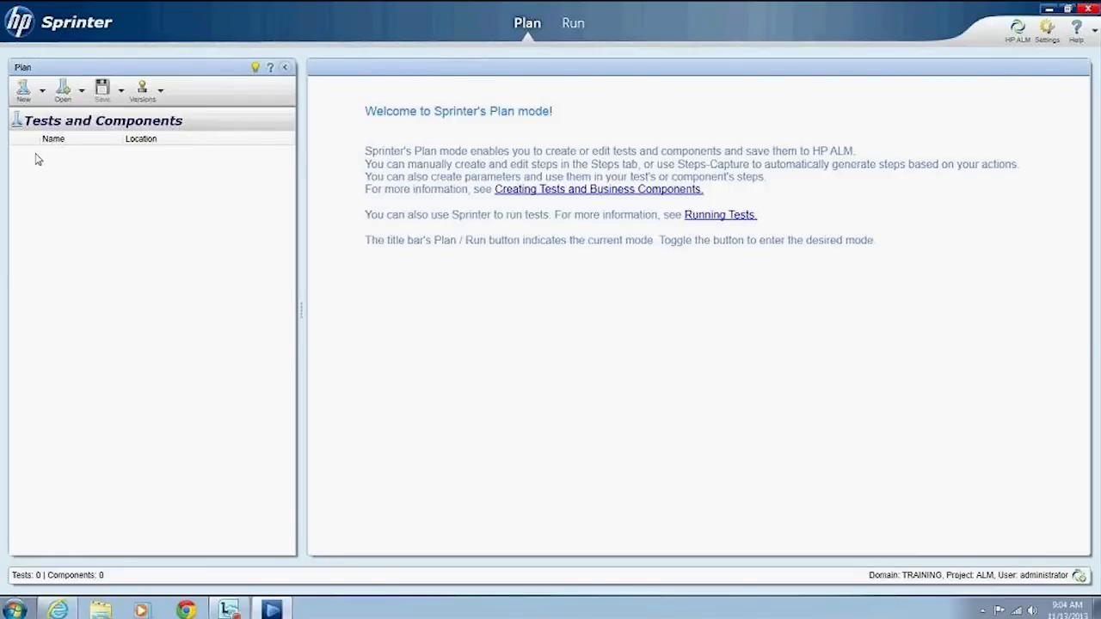
Step: Create a new HP ALM test and name it "Southwest - Flight Check"
{"action": "left_click", "coordinate": [41, 89]}
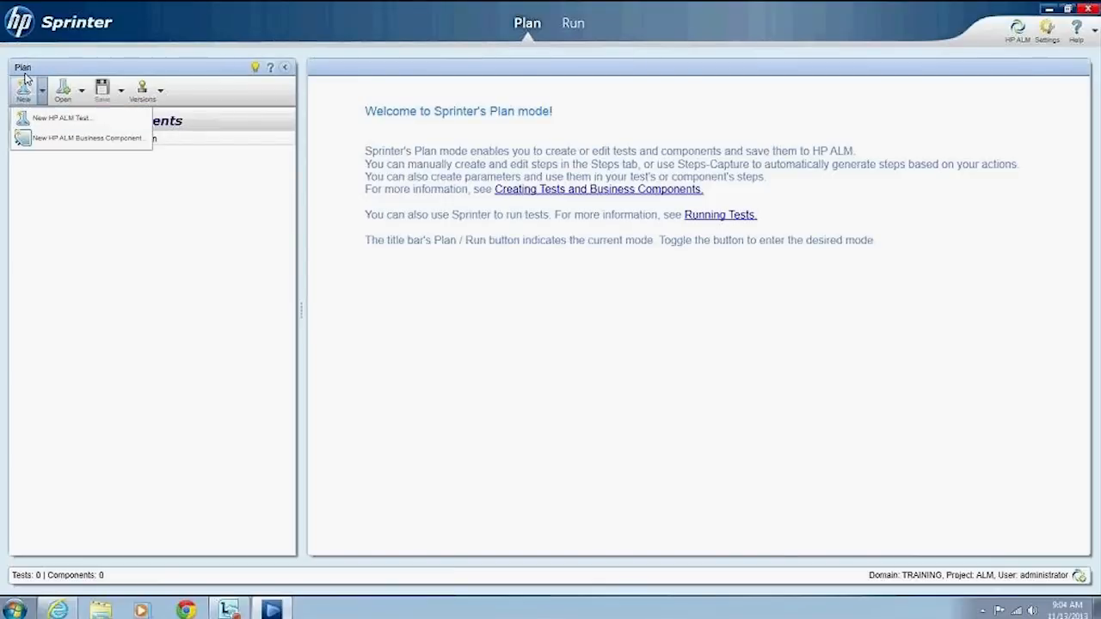
{"action": "left_click", "coordinate": [43, 118]}
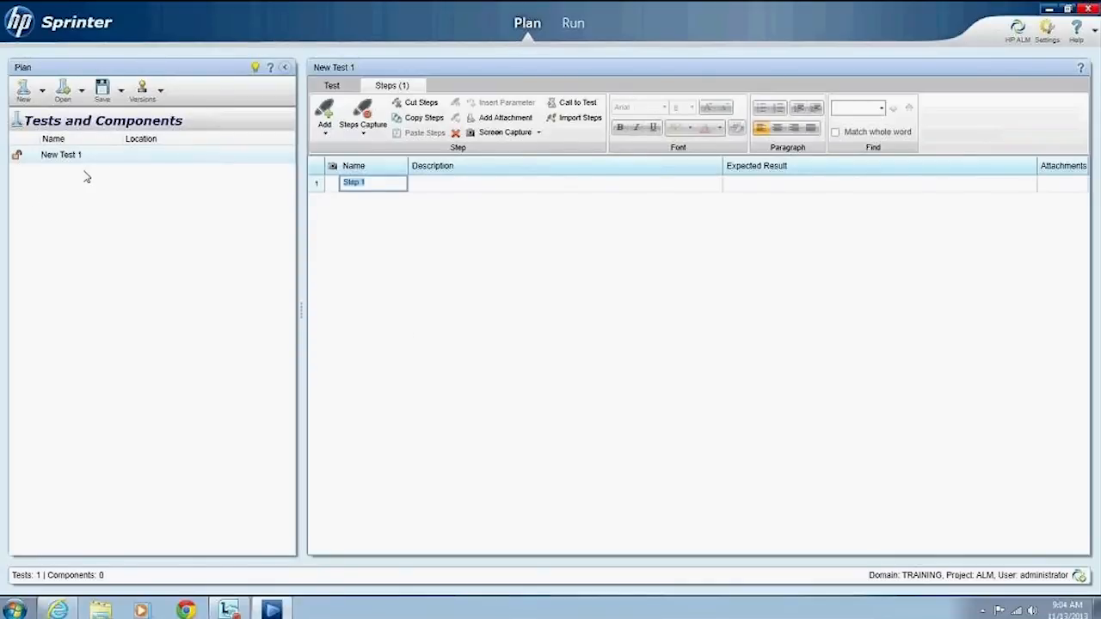
{"action": "left_click", "coordinate": [331, 86]}
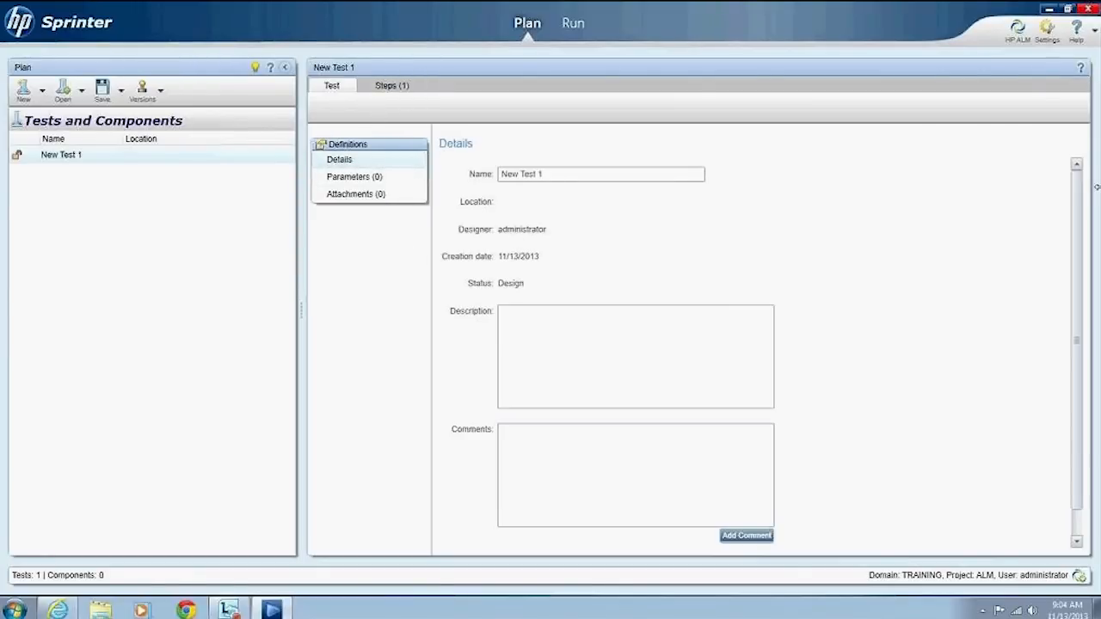
{"action": "left_click_drag", "start_coordinate": [1079, 193], "coordinate": [1078, 257]}
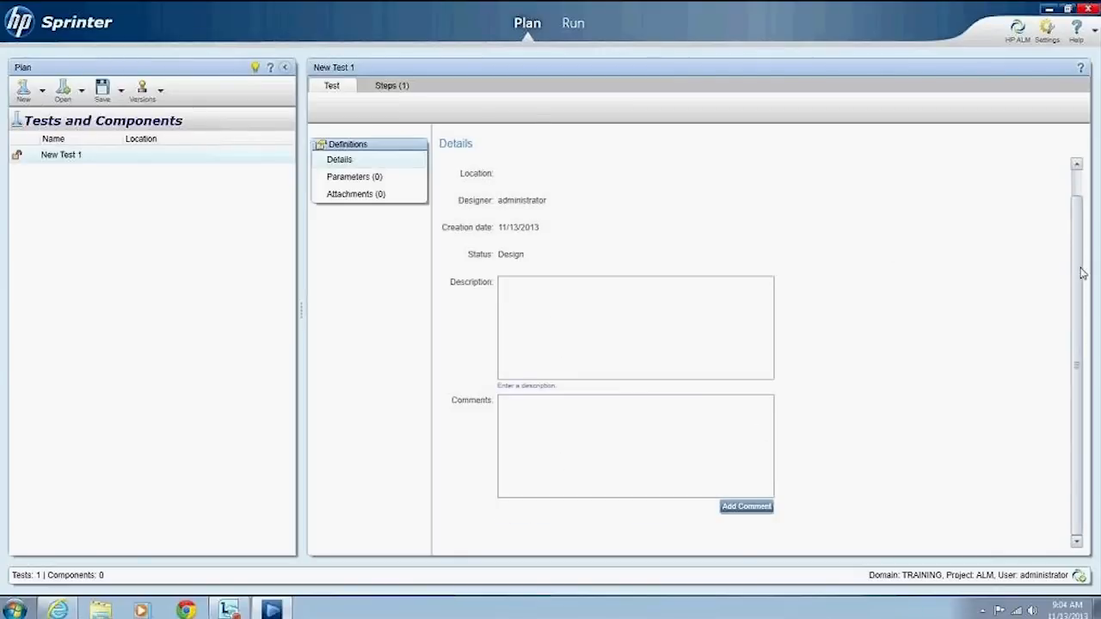
{"action": "scroll", "coordinate": [1081, 270], "scroll_direction": "up", "scroll_amount": 2}
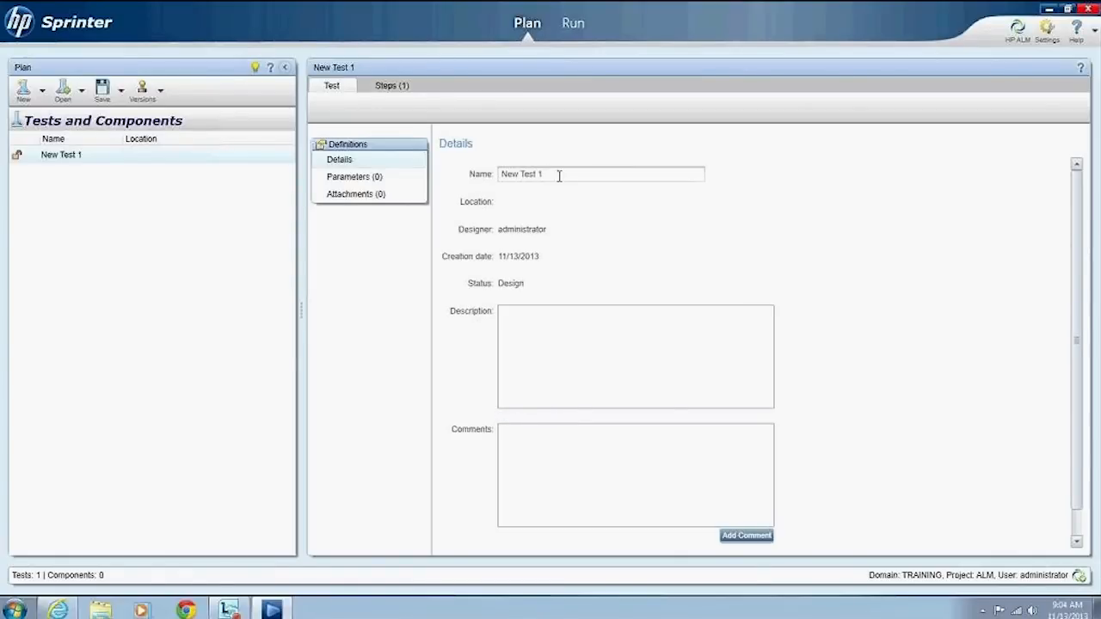
{"action": "left_click_drag", "start_coordinate": [569, 176], "coordinate": [499, 177]}
{"action": "type", "text": "South"}
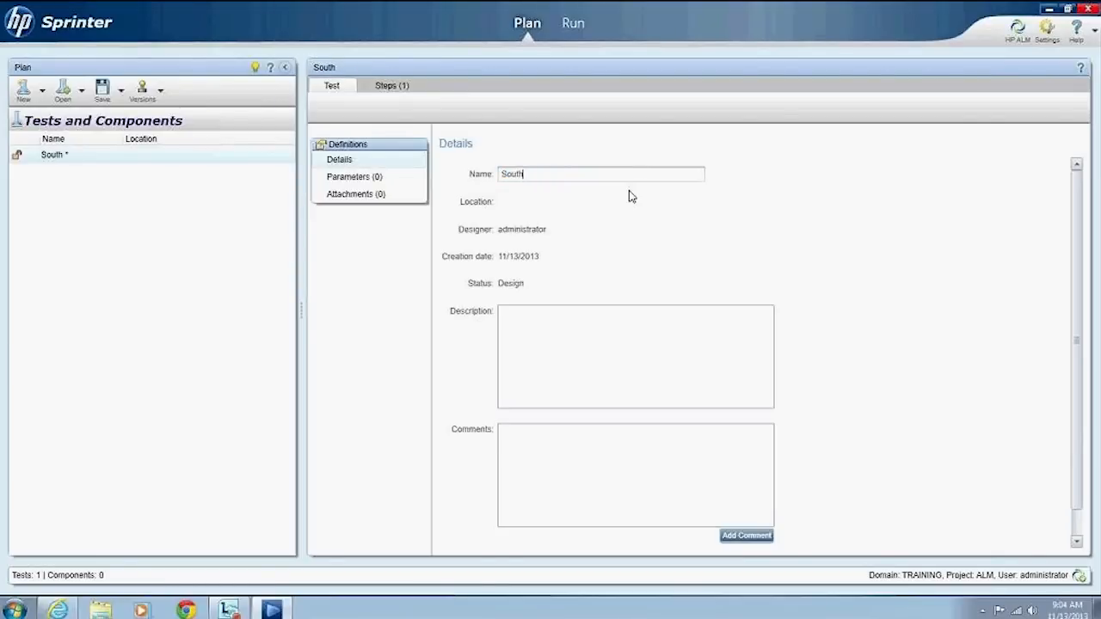
{"action": "type", "text": "west - Flight Check"}
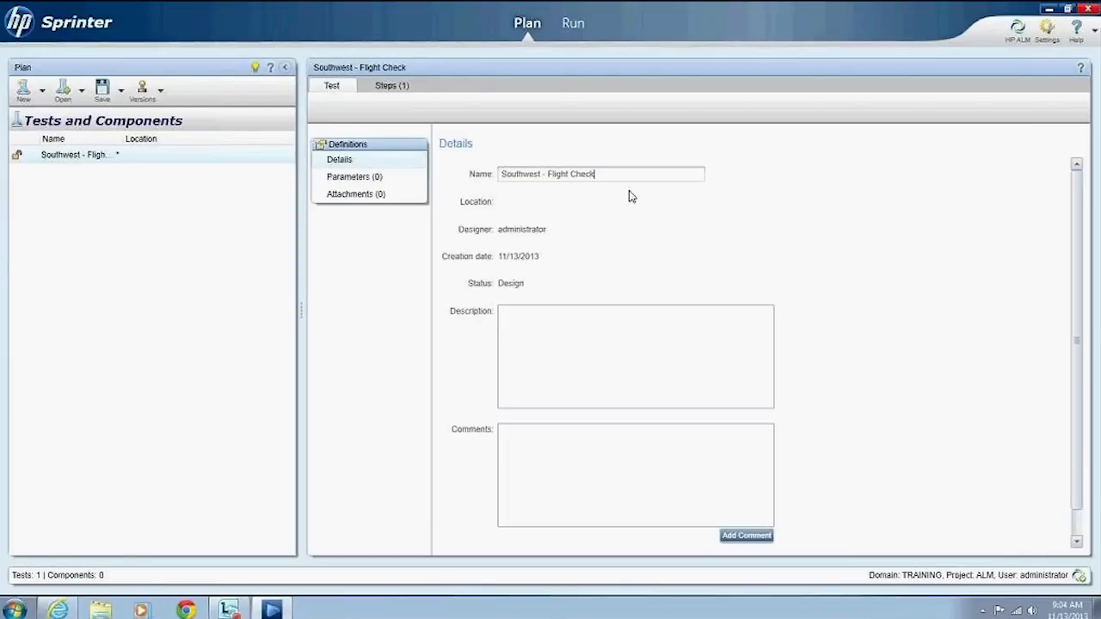
Step: Enter "Booking a flight" as the test's description and add a comment entry without any text
{"action": "left_click", "coordinate": [560, 351]}
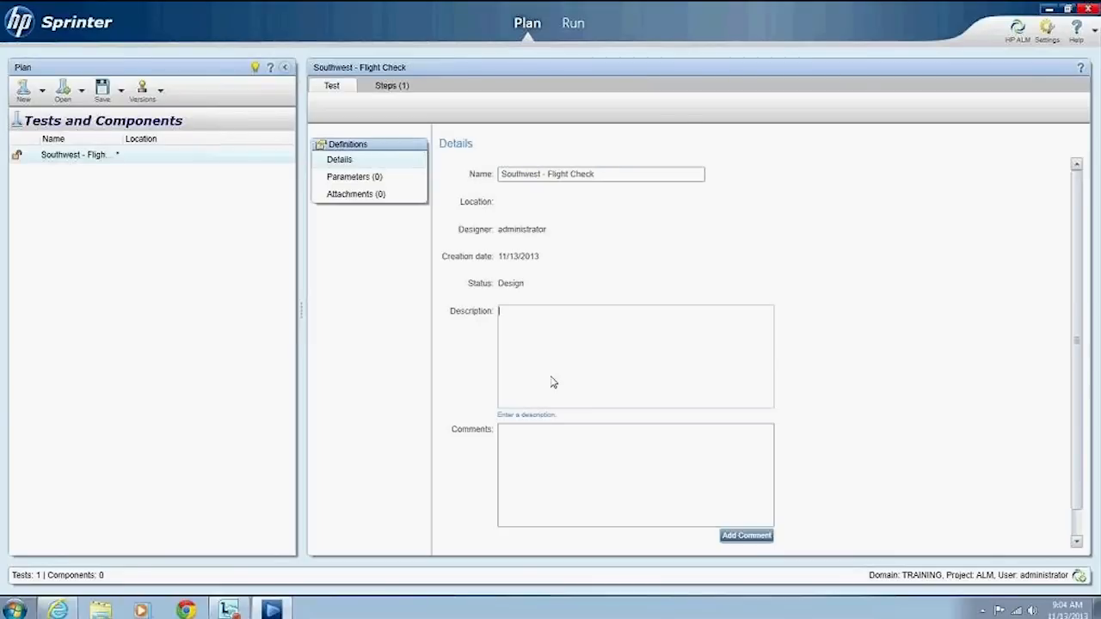
{"action": "type", "text": "Booking a flight"}
{"action": "left_click", "coordinate": [579, 465]}
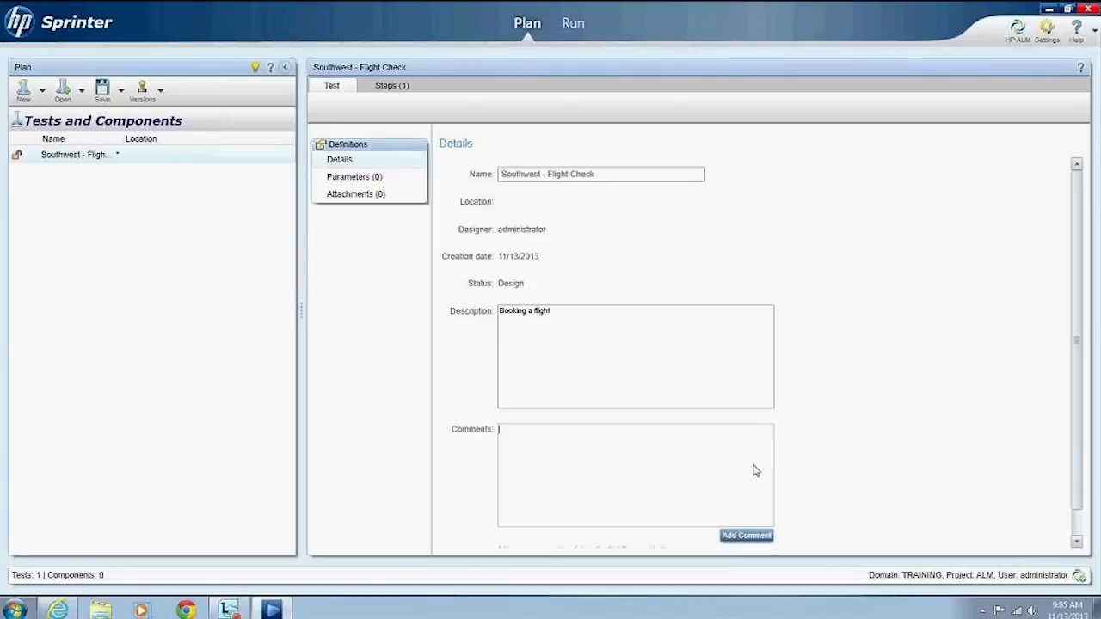
{"action": "left_click", "coordinate": [746, 540]}
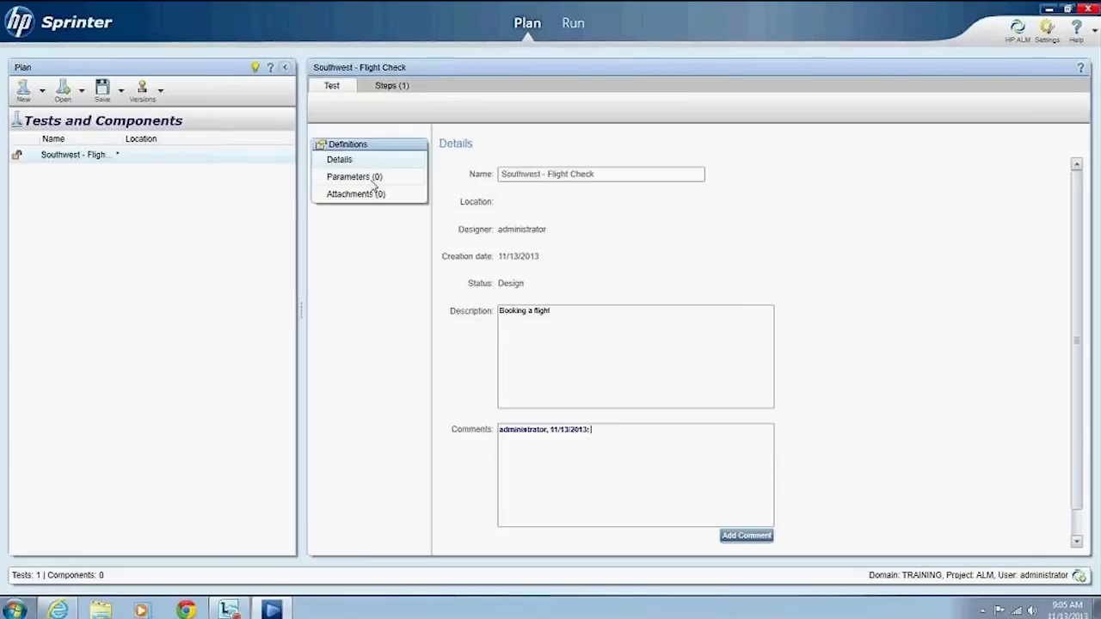
Step: Add a trial parameter to the test, look at its value and description fields, and delete it again
{"action": "left_click", "coordinate": [345, 177]}
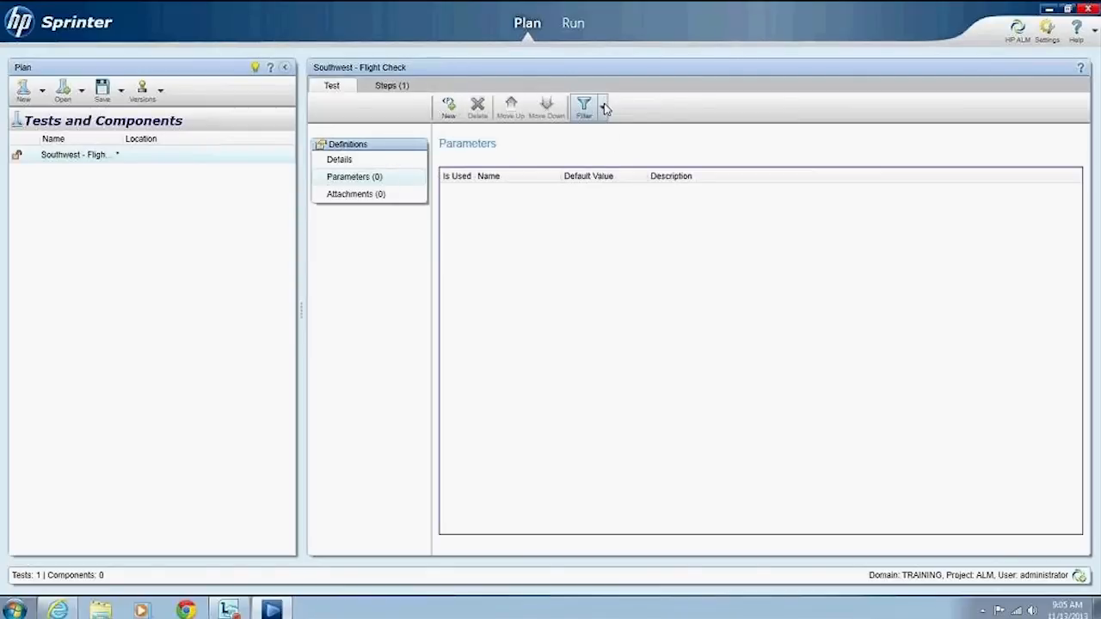
{"action": "left_click", "coordinate": [448, 106]}
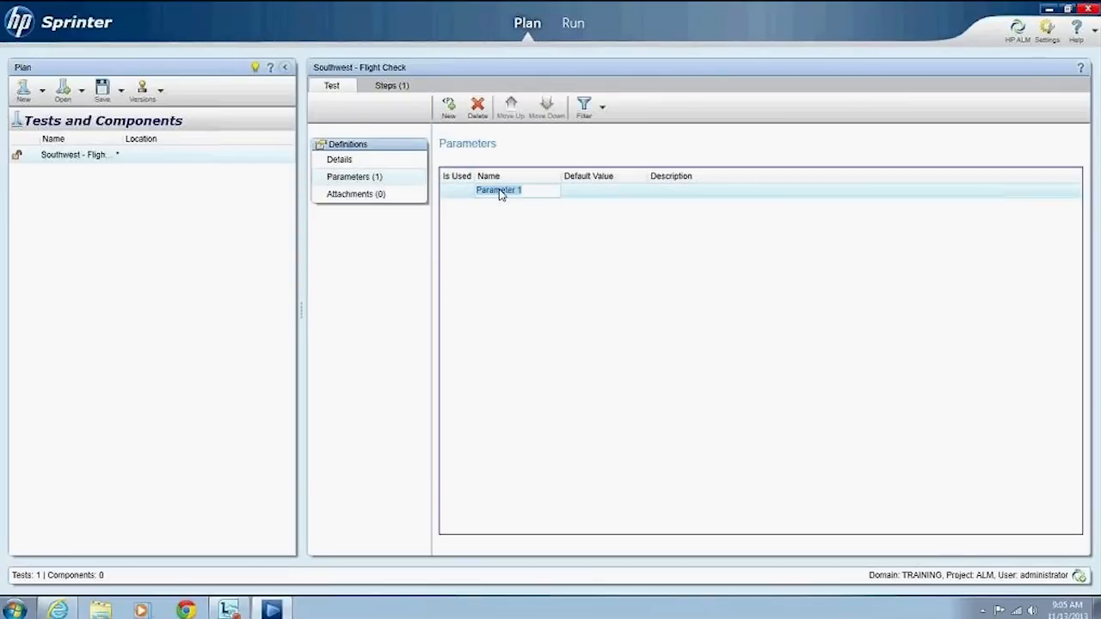
{"action": "left_click", "coordinate": [599, 191]}
{"action": "left_click", "coordinate": [688, 190]}
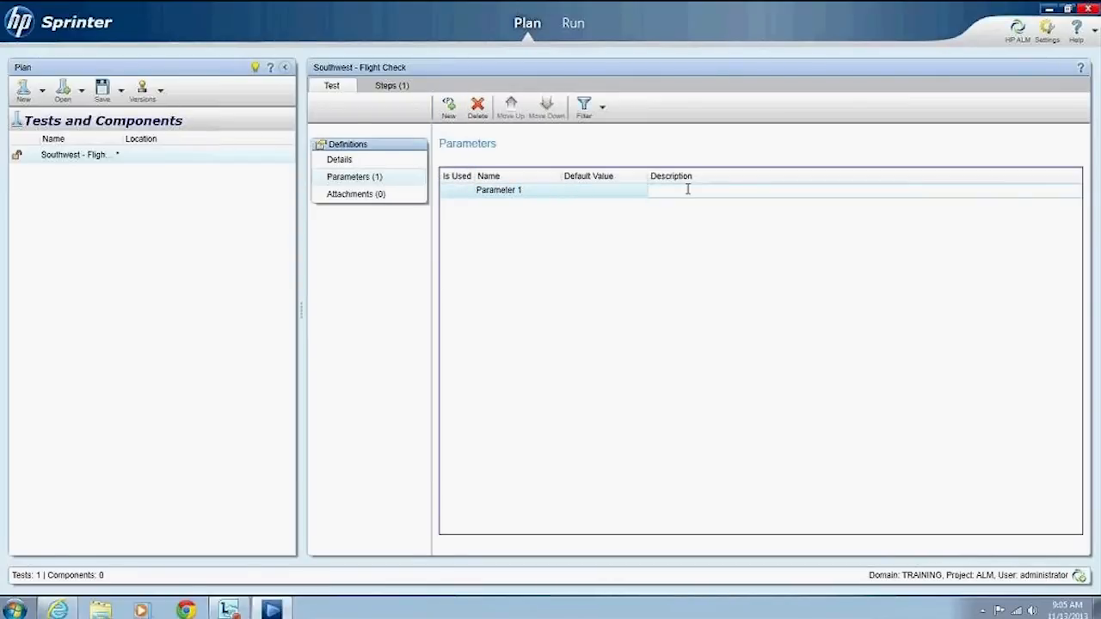
{"action": "left_click", "coordinate": [478, 107]}
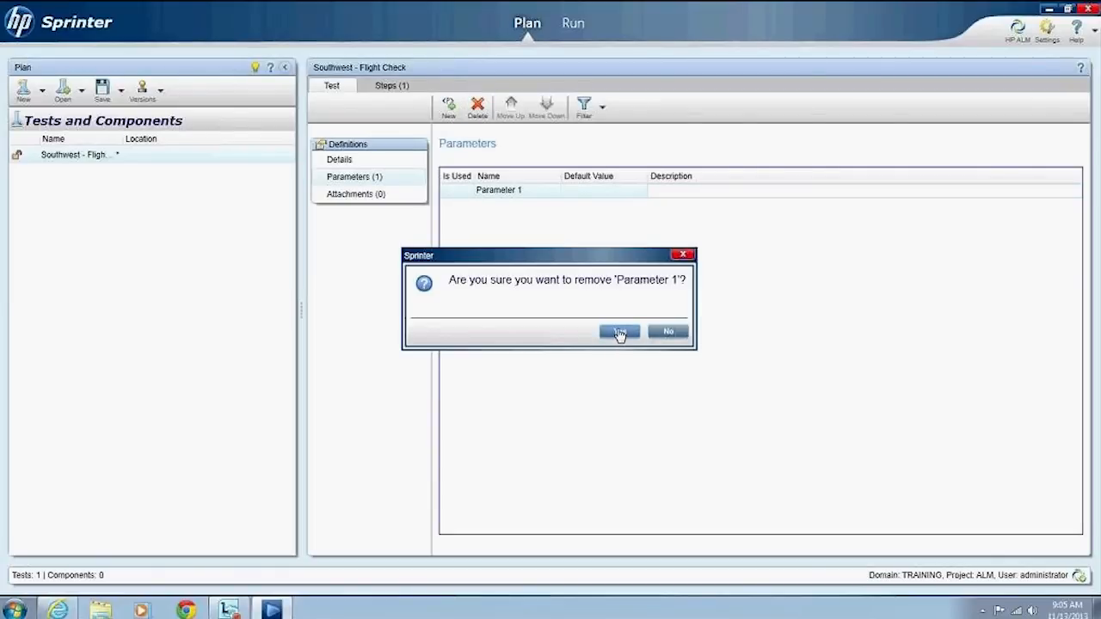
{"action": "left_click", "coordinate": [620, 333]}
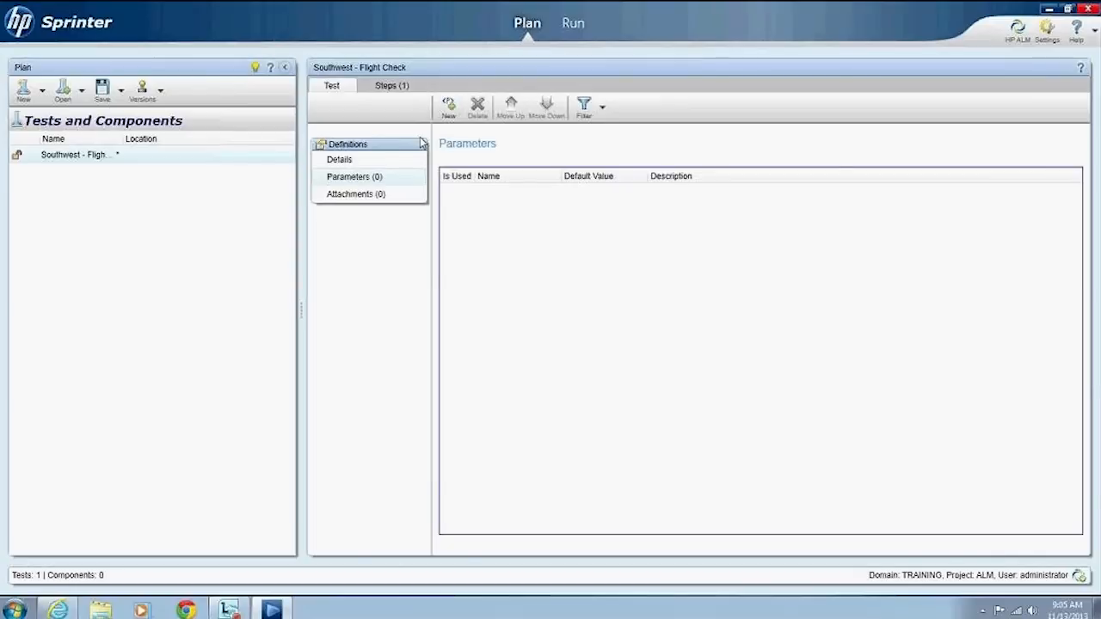
Step: View the test's attachments and return to its details
{"action": "left_click", "coordinate": [375, 194]}
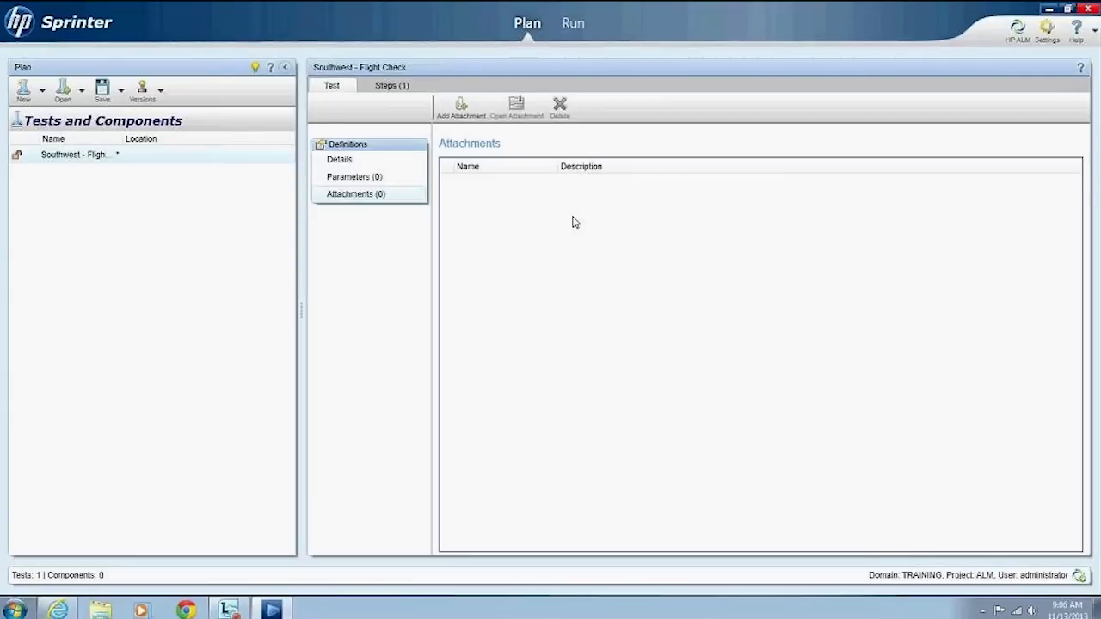
{"action": "left_click", "coordinate": [348, 160]}
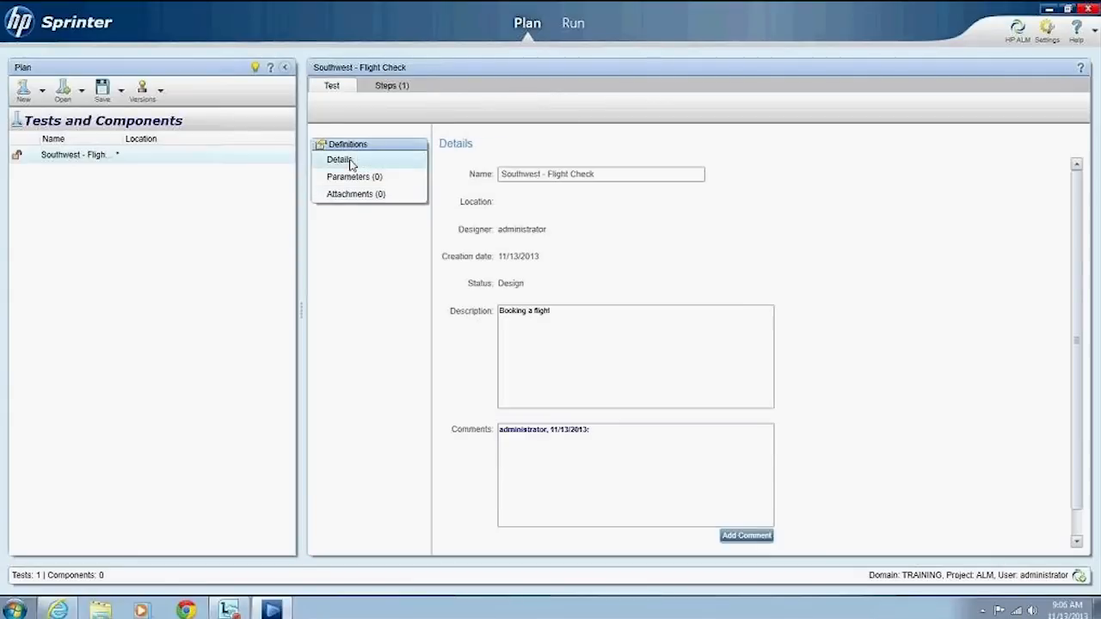
Step: Open the test's steps and examine the options for adding a step and the fields of Step 1
{"action": "left_click", "coordinate": [386, 85]}
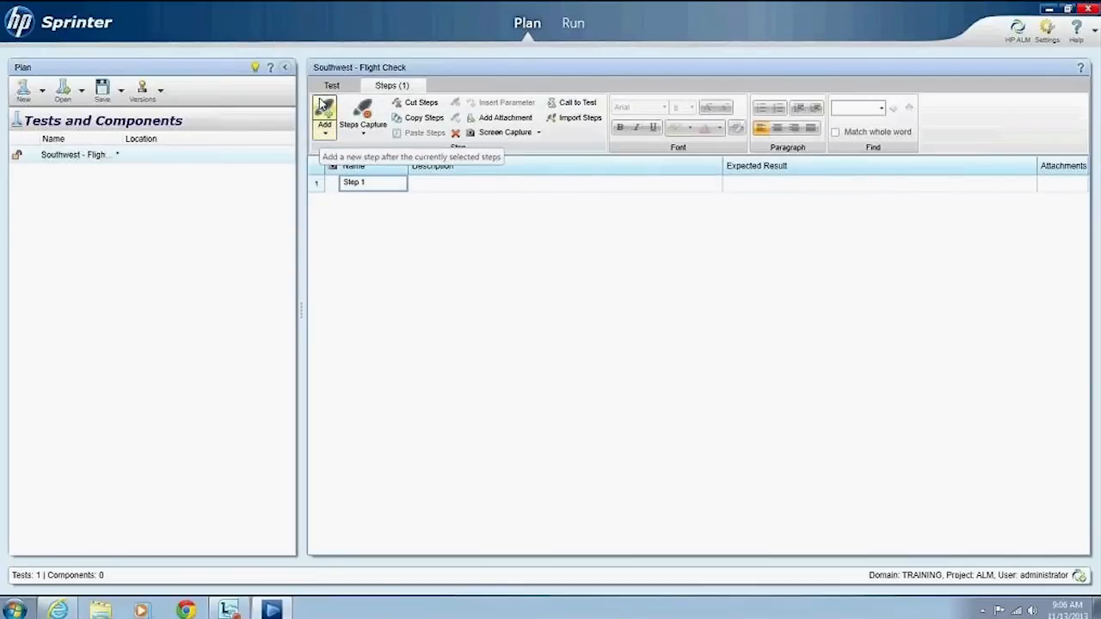
{"action": "left_click", "coordinate": [326, 134]}
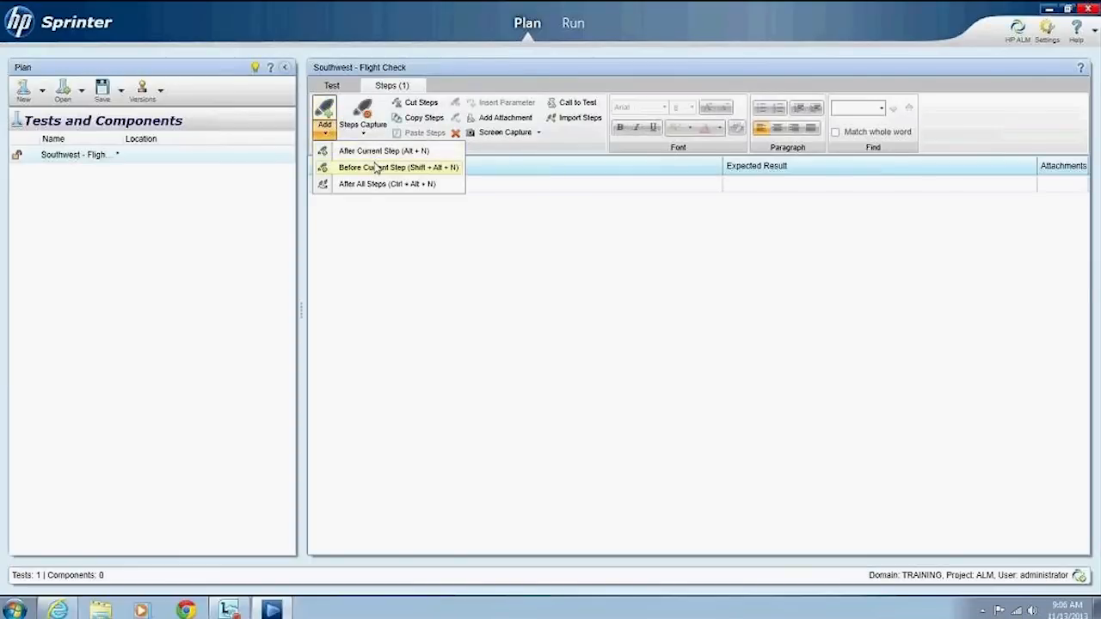
{"action": "left_click", "coordinate": [372, 185]}
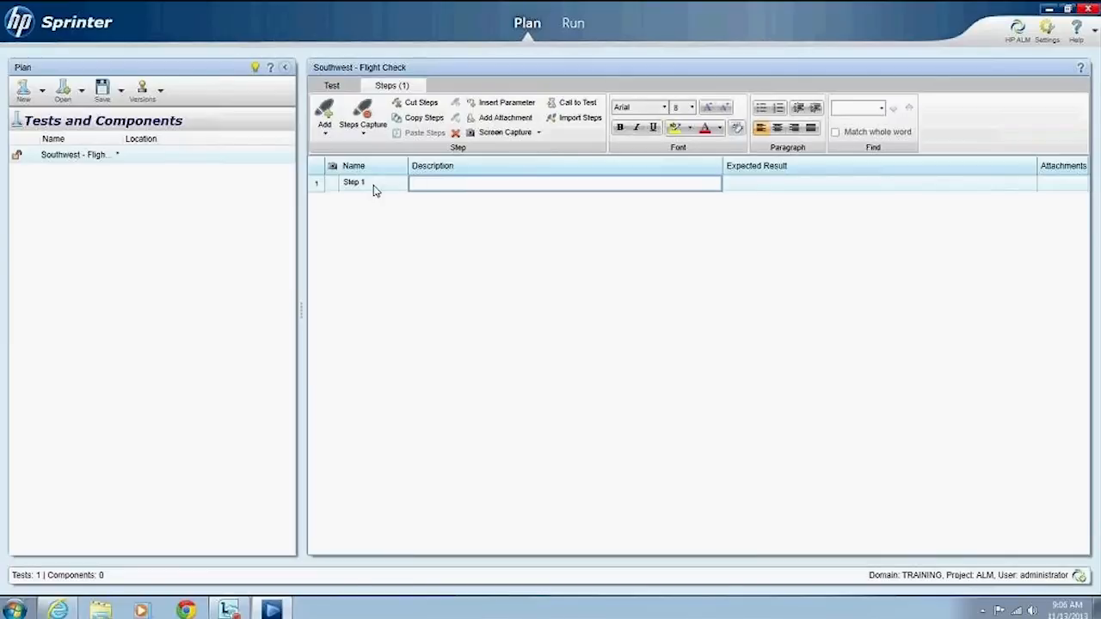
{"action": "left_click", "coordinate": [755, 194]}
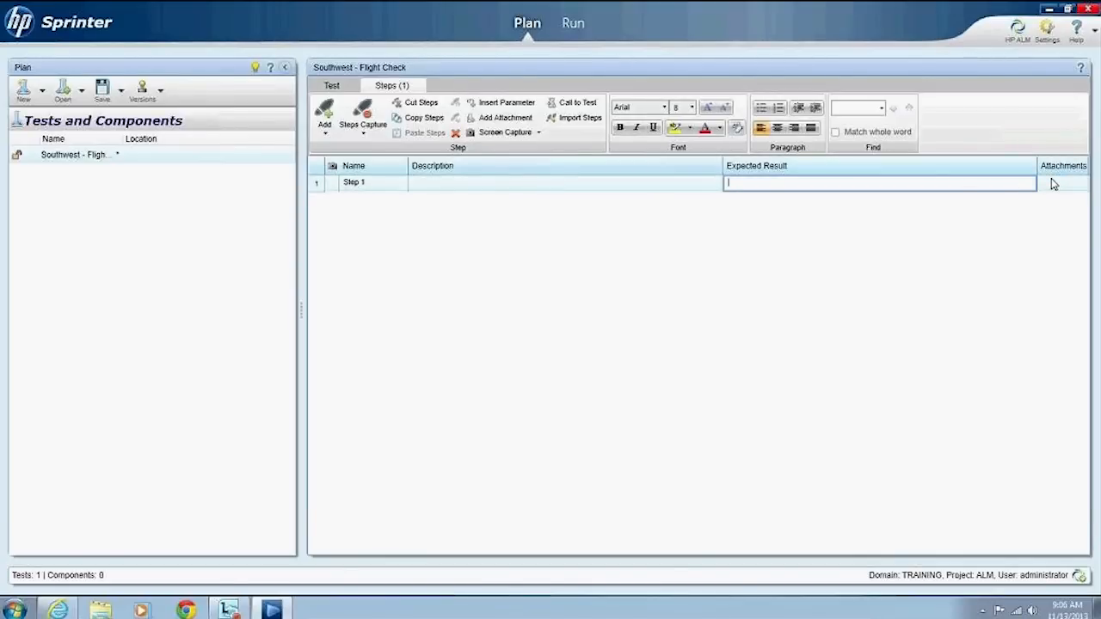
{"action": "left_click", "coordinate": [516, 184]}
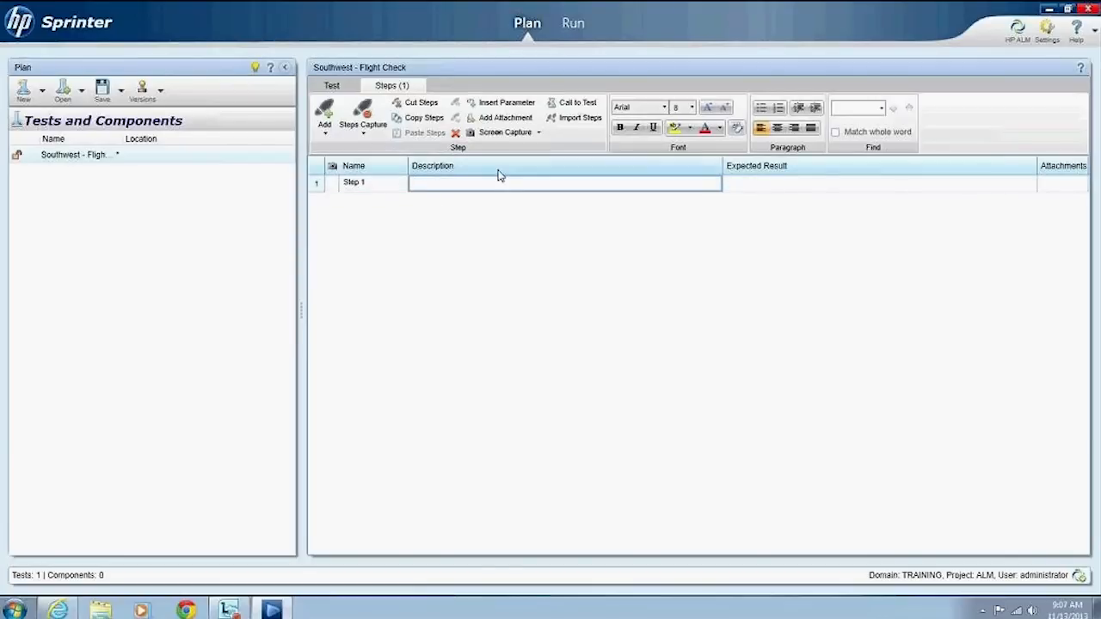
Step: Open the application selection for Steps Capture and look through the defined applications and the Quick Add list
{"action": "left_click", "coordinate": [351, 140]}
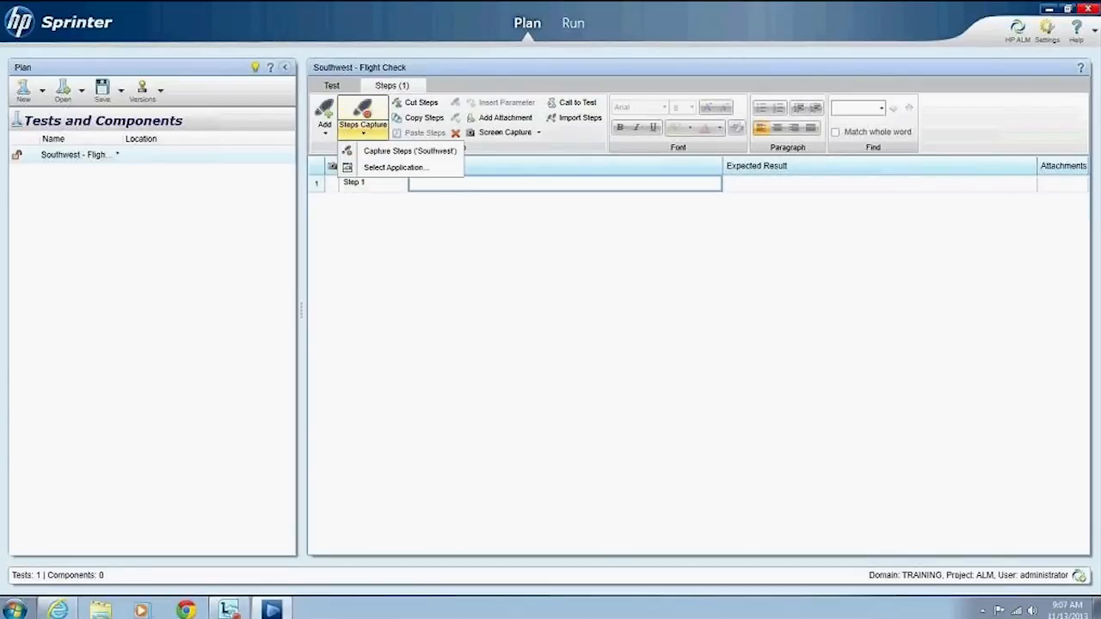
{"action": "left_click", "coordinate": [392, 169]}
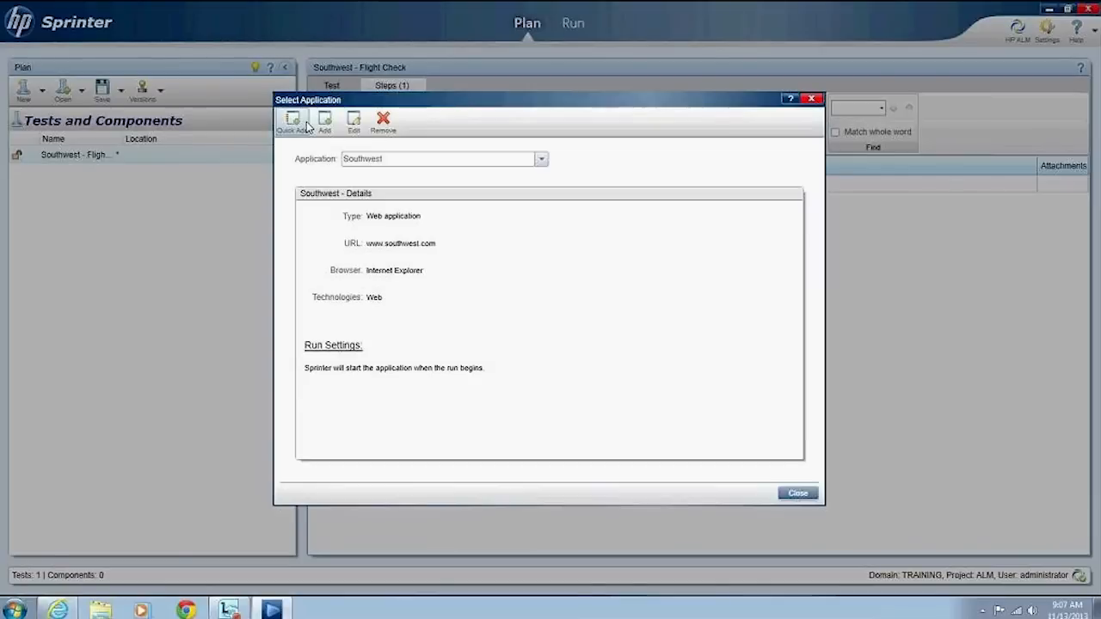
{"action": "left_click", "coordinate": [540, 159]}
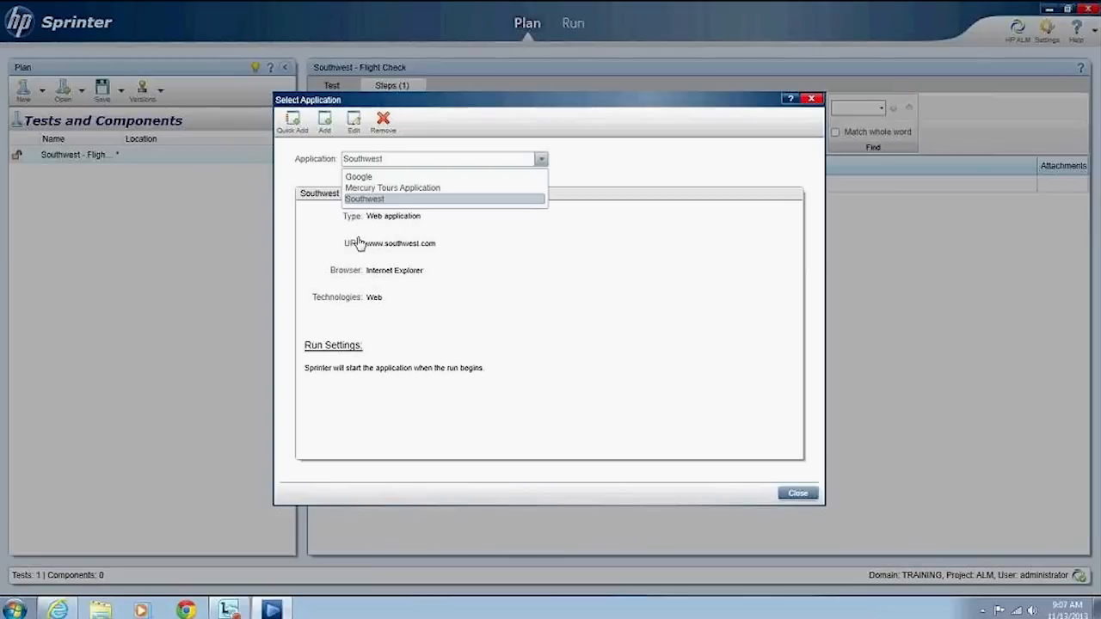
{"action": "left_click", "coordinate": [503, 125]}
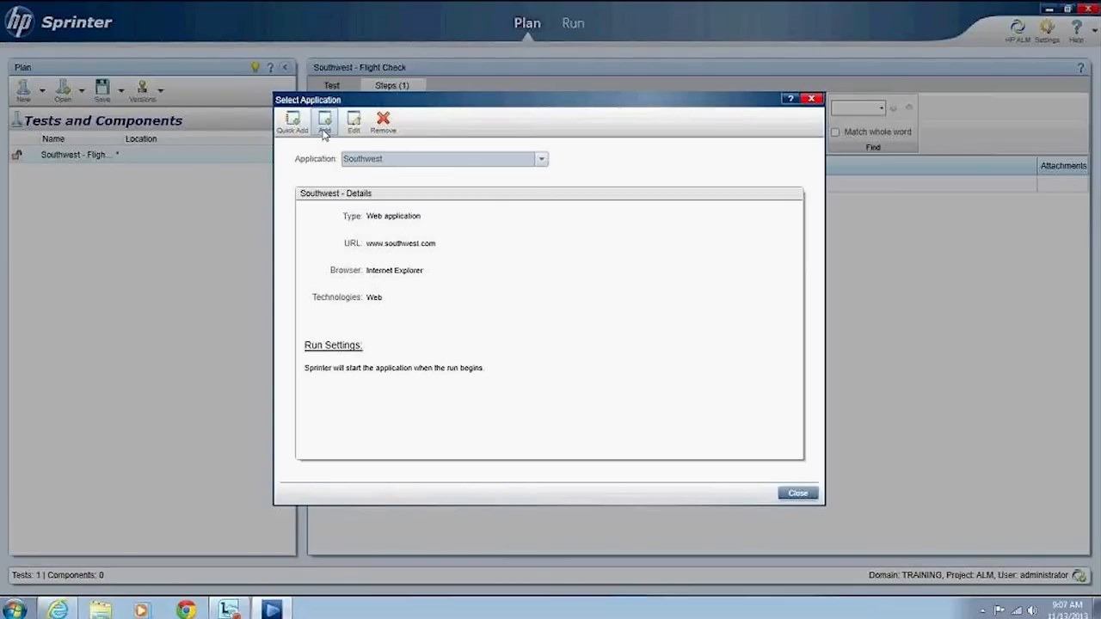
{"action": "left_click", "coordinate": [292, 123]}
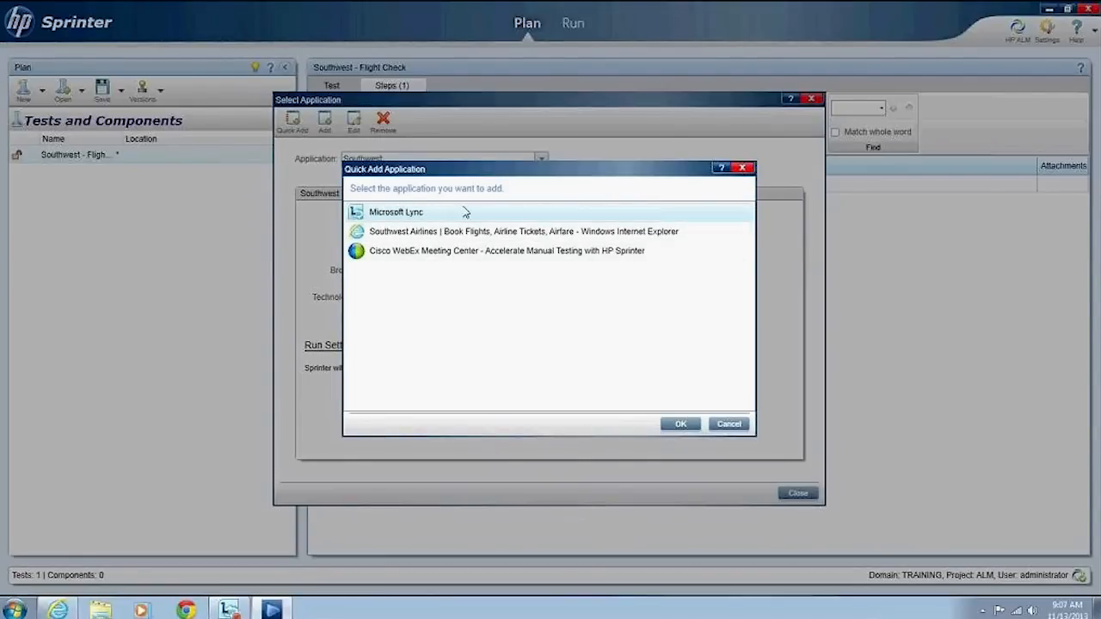
{"action": "left_click", "coordinate": [727, 425]}
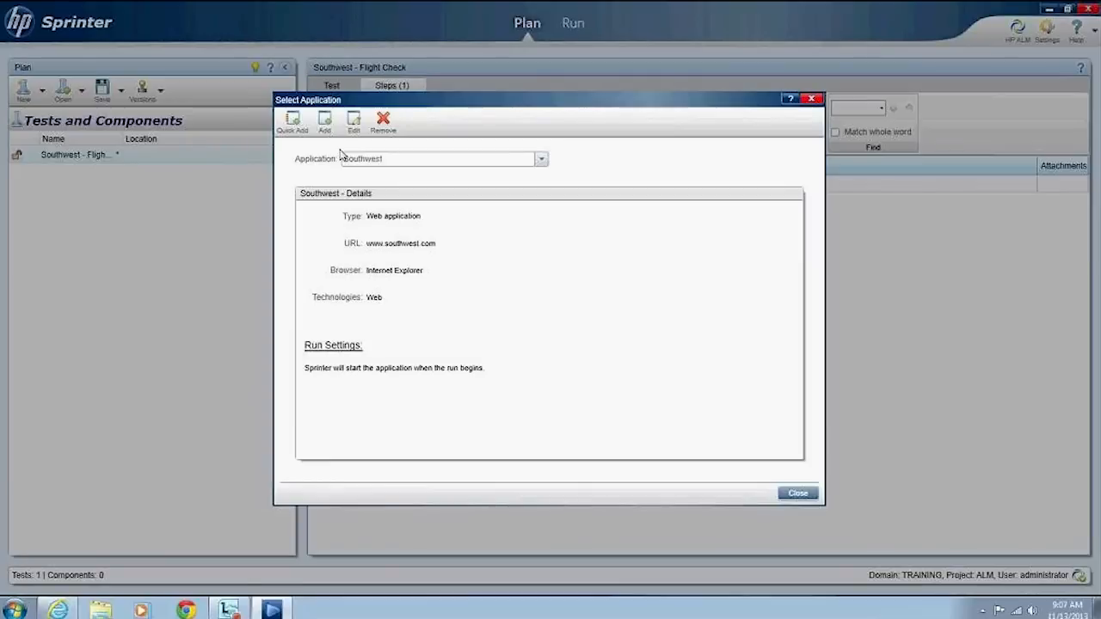
Step: Examine the settings for adding a web or desktop application, discard the new entry, and close the application selection
{"action": "left_click", "coordinate": [324, 121]}
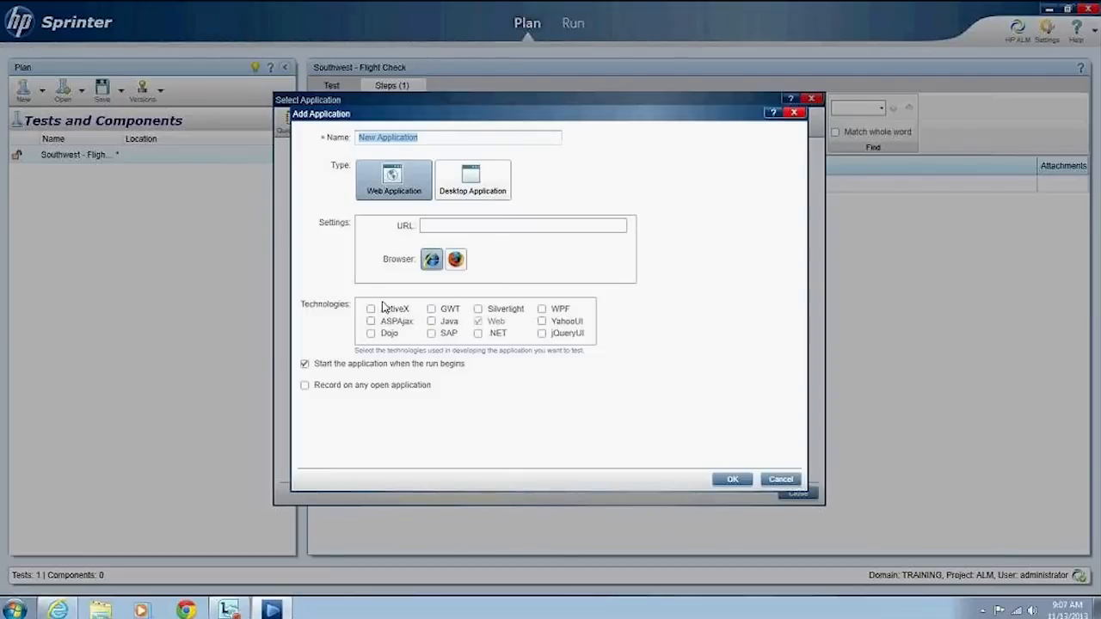
{"action": "left_click", "coordinate": [431, 259]}
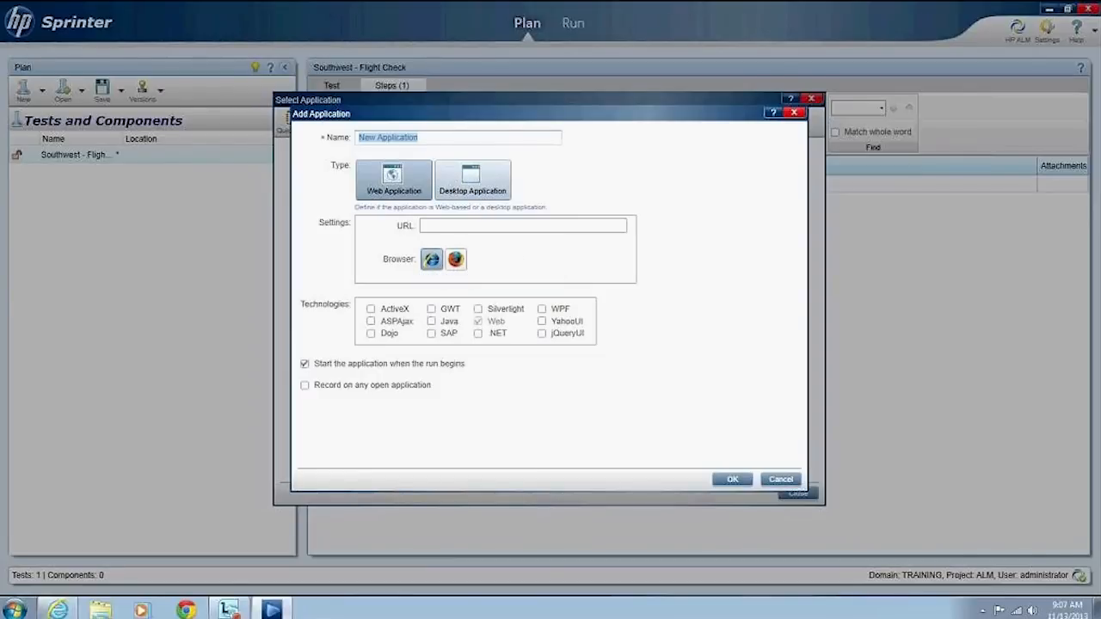
{"action": "left_click", "coordinate": [481, 191]}
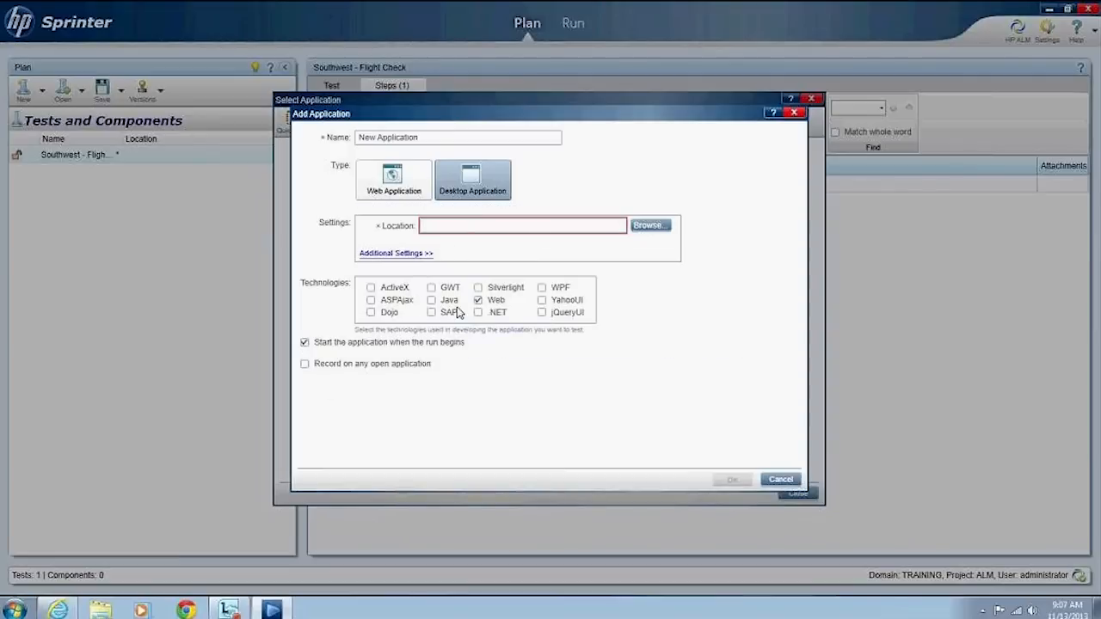
{"action": "left_click", "coordinate": [393, 181]}
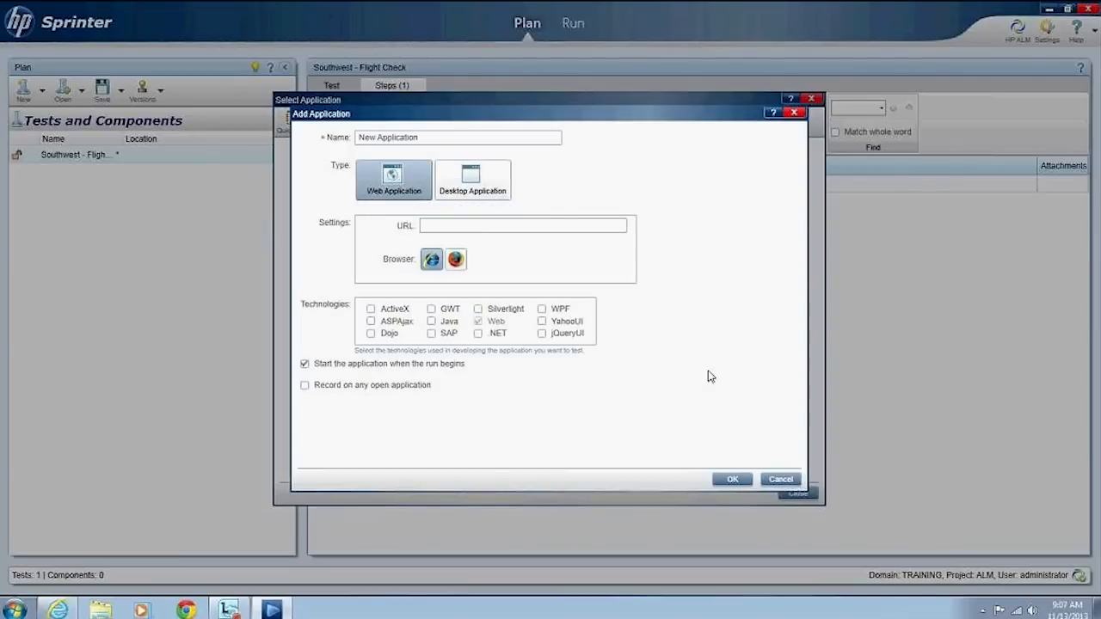
{"action": "left_click", "coordinate": [780, 479]}
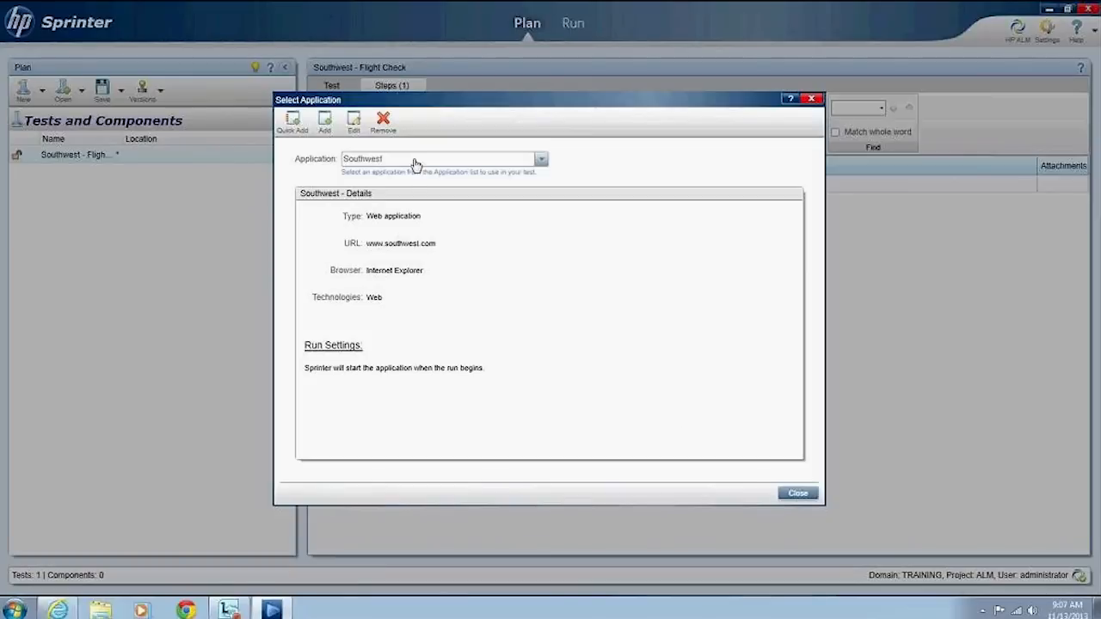
{"action": "left_click", "coordinate": [806, 503]}
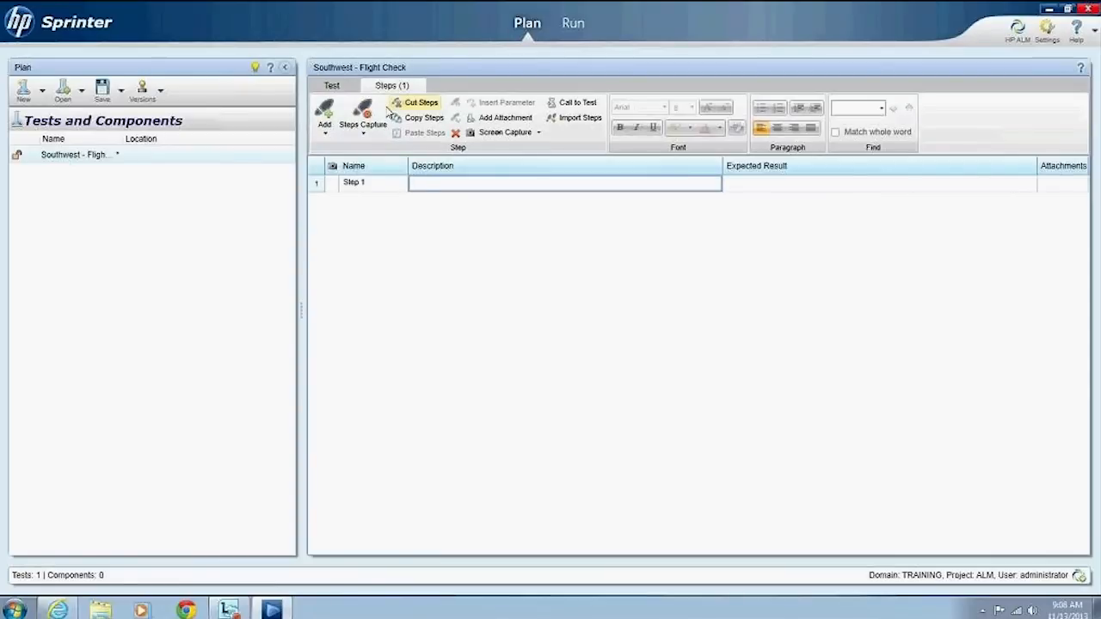
Step: Start Steps Capture on the Southwest site and move the Captured Steps window aside, keeping its original capture mode
{"action": "left_click", "coordinate": [357, 112]}
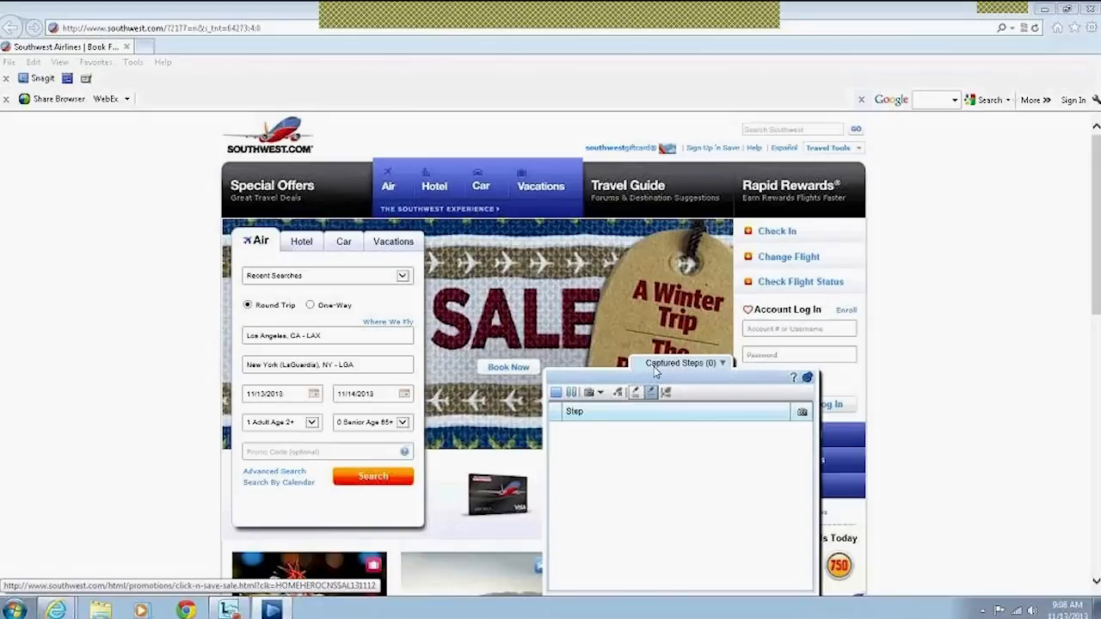
{"action": "left_click_drag", "start_coordinate": [605, 377], "coordinate": [805, 434]}
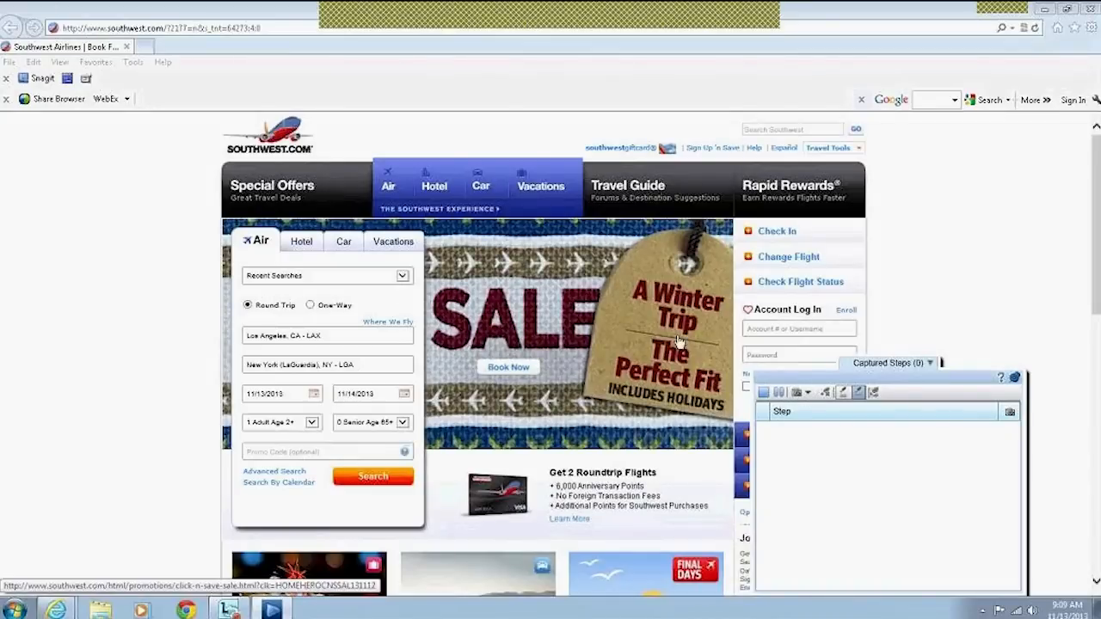
{"action": "left_click", "coordinate": [846, 393]}
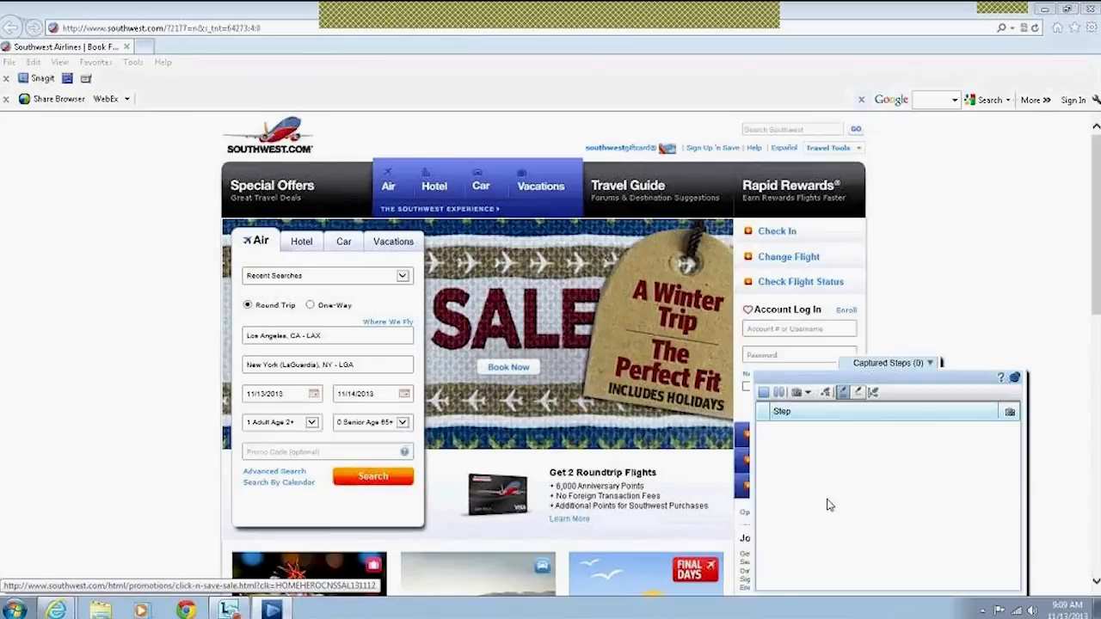
{"action": "left_click", "coordinate": [861, 394]}
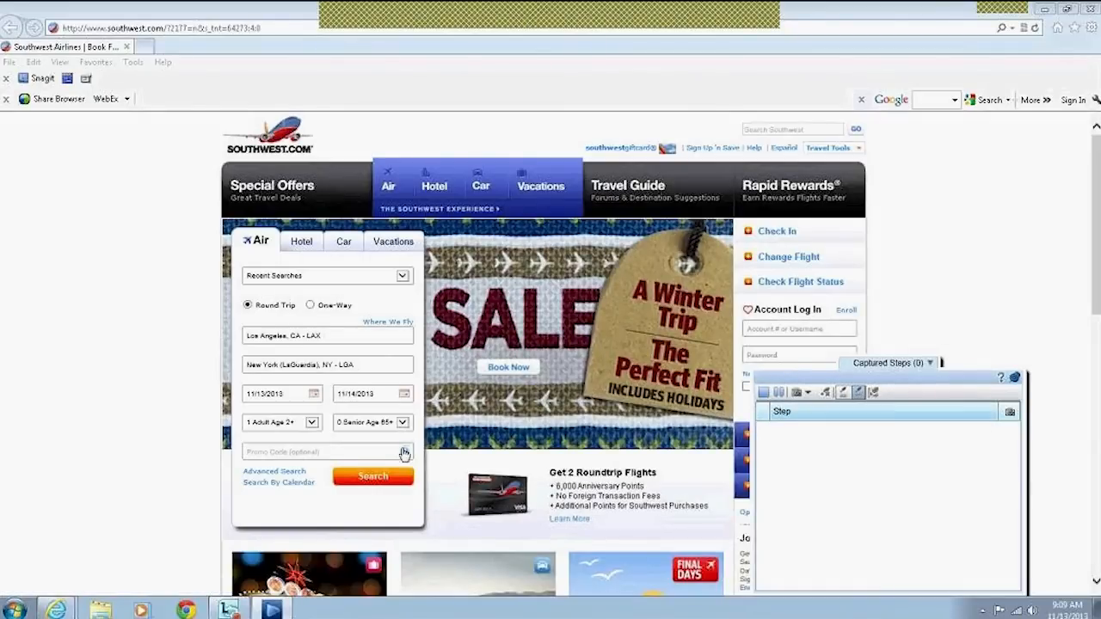
Step: Set the flight's origin to New York (LaGuardia), NY - LGA and its destination to Los Angeles, CA - LAX
{"action": "left_click", "coordinate": [339, 341]}
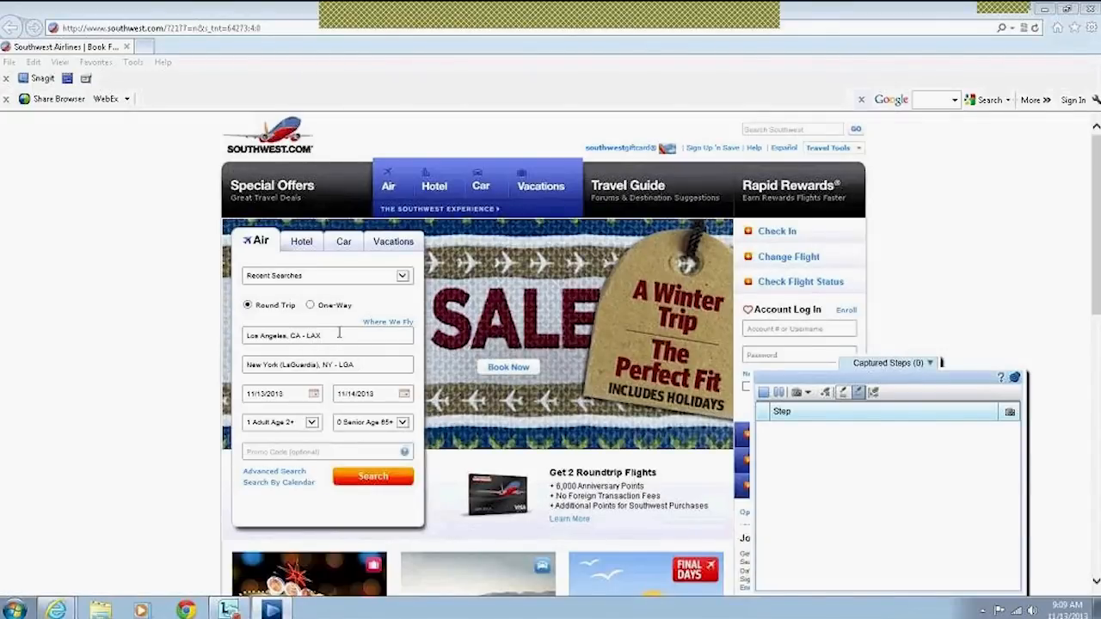
{"action": "triple_click", "coordinate": [337, 340]}
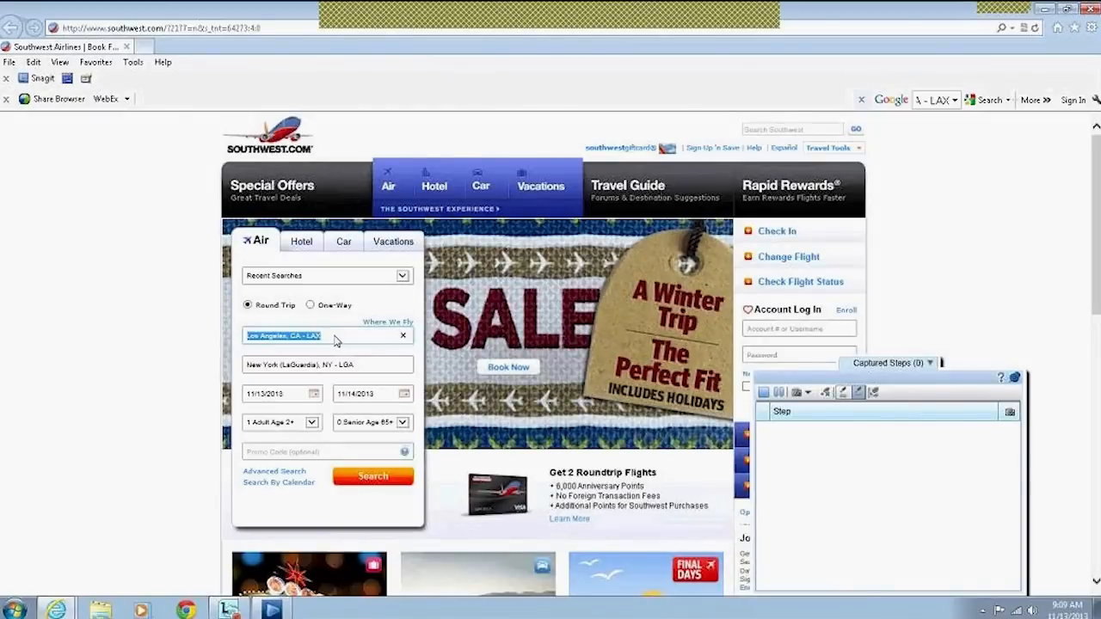
{"action": "type", "text": "New"}
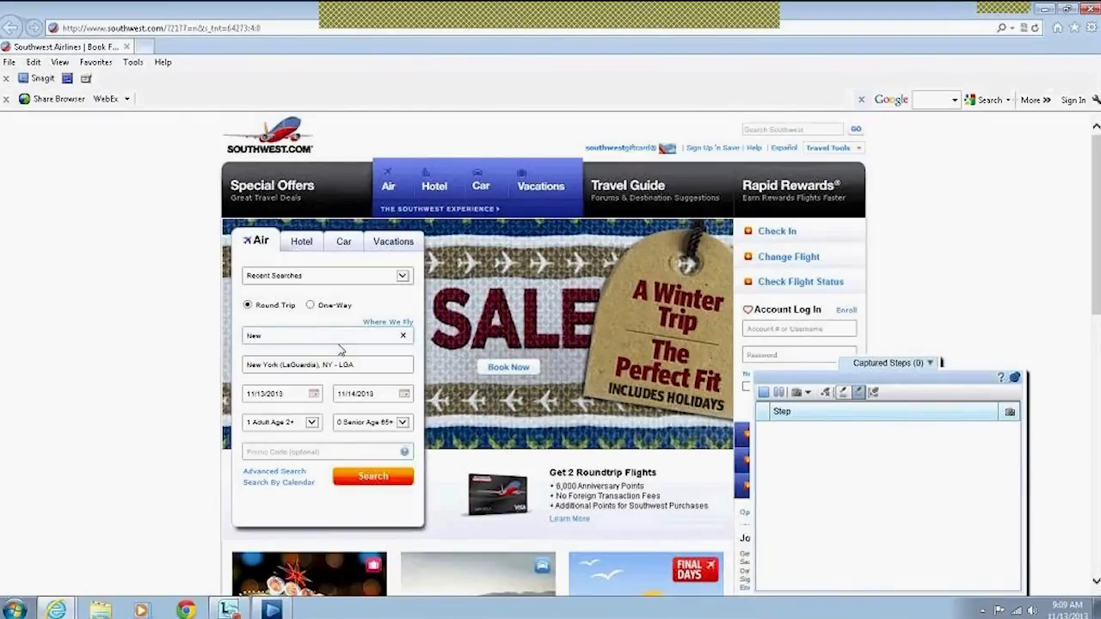
{"action": "left_click", "coordinate": [299, 367]}
{"action": "left_click", "coordinate": [285, 339]}
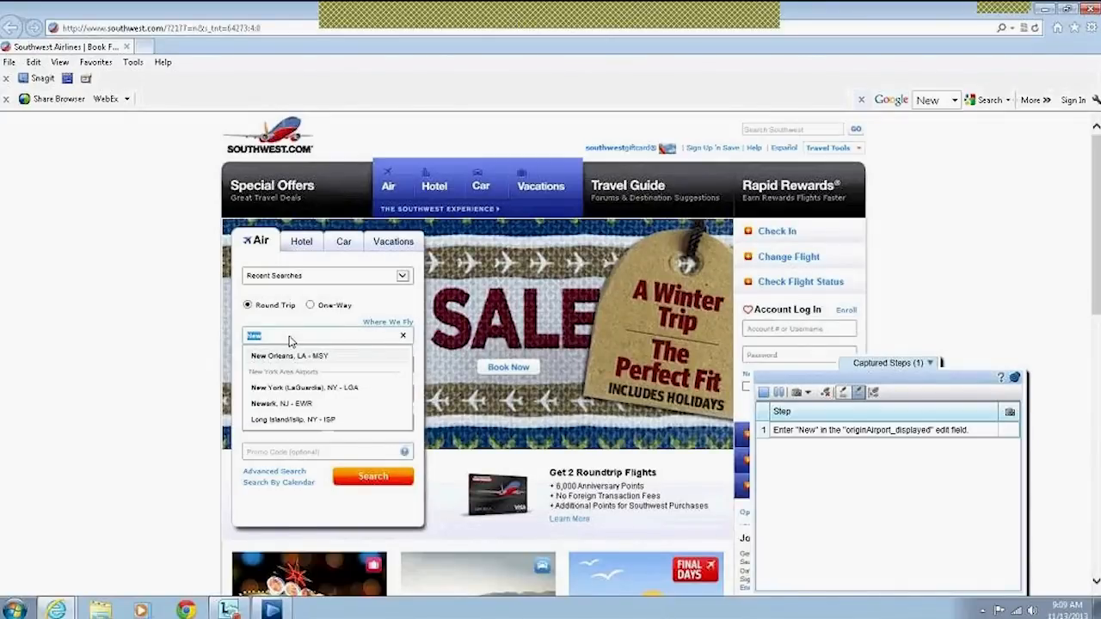
{"action": "left_click", "coordinate": [292, 388]}
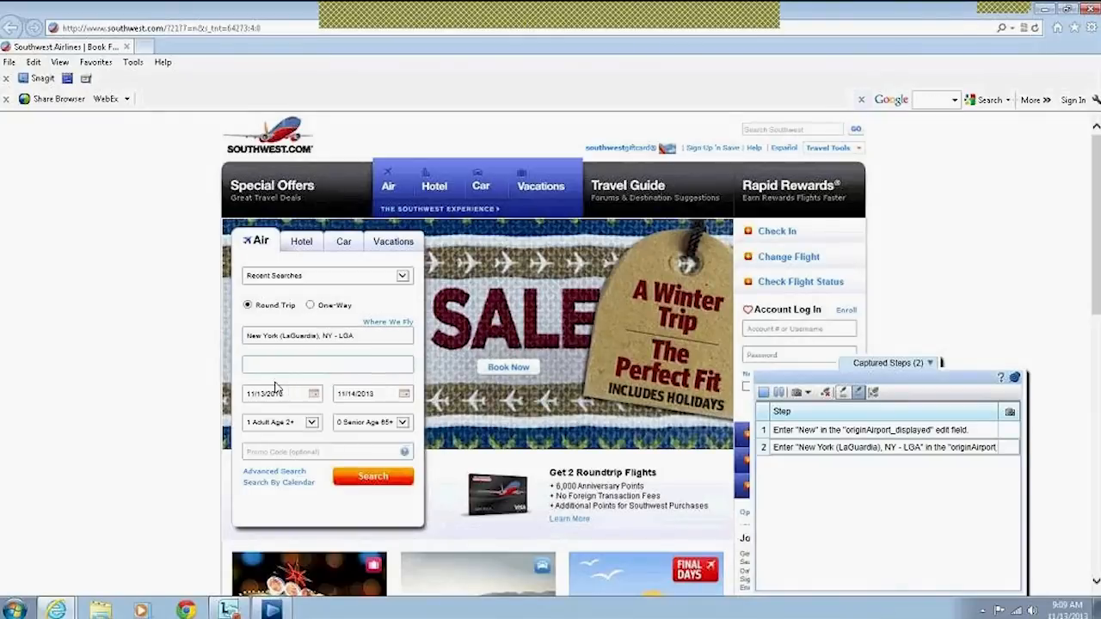
{"action": "left_click", "coordinate": [265, 366]}
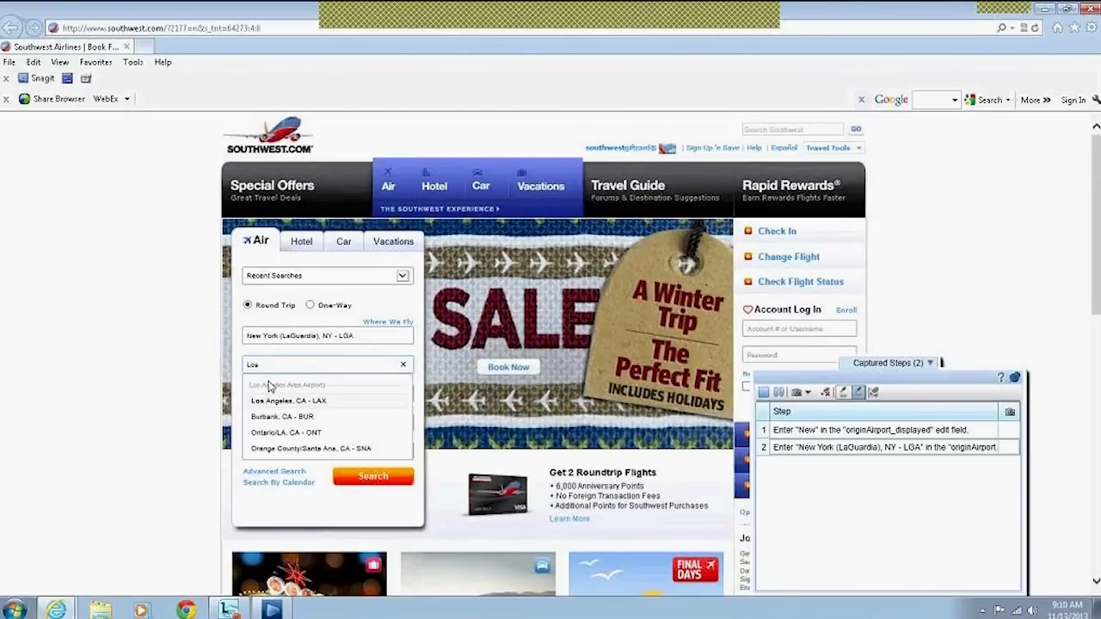
{"action": "left_click", "coordinate": [266, 401]}
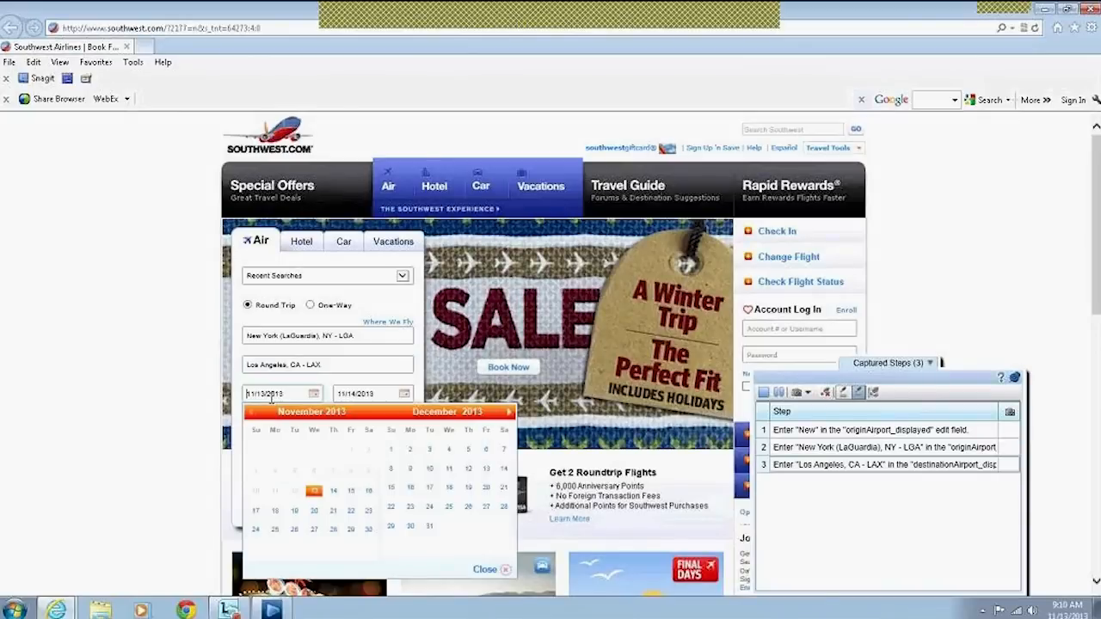
Step: Set the departure date to 11/14/2013 and the return date to 11/15/2013, and search for flights
{"action": "left_click", "coordinate": [333, 493]}
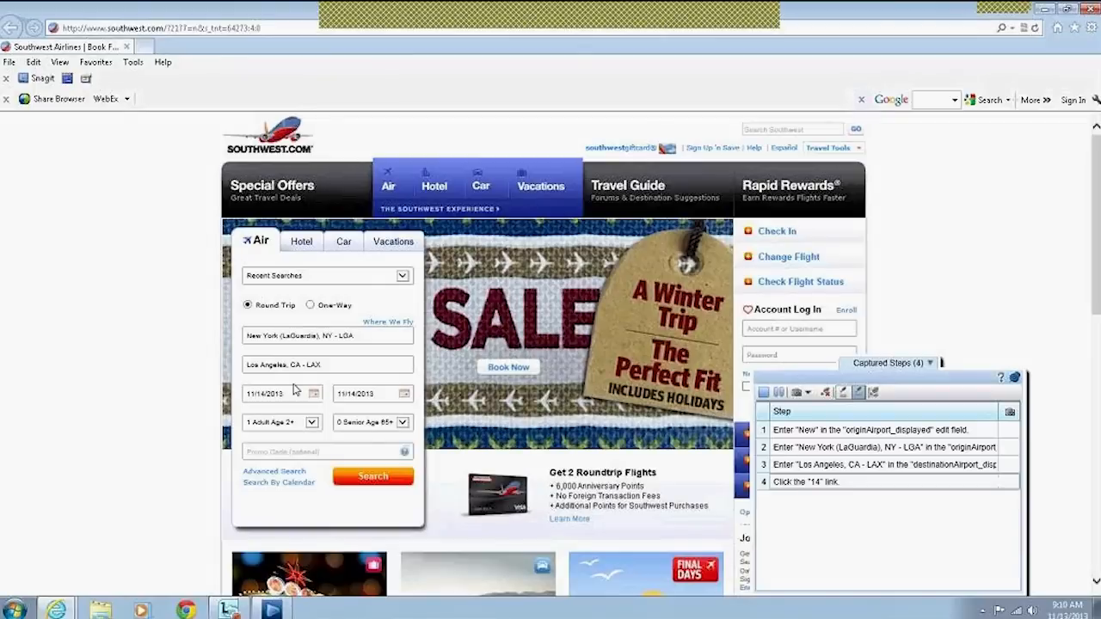
{"action": "left_click", "coordinate": [404, 396]}
{"action": "left_click", "coordinate": [441, 493]}
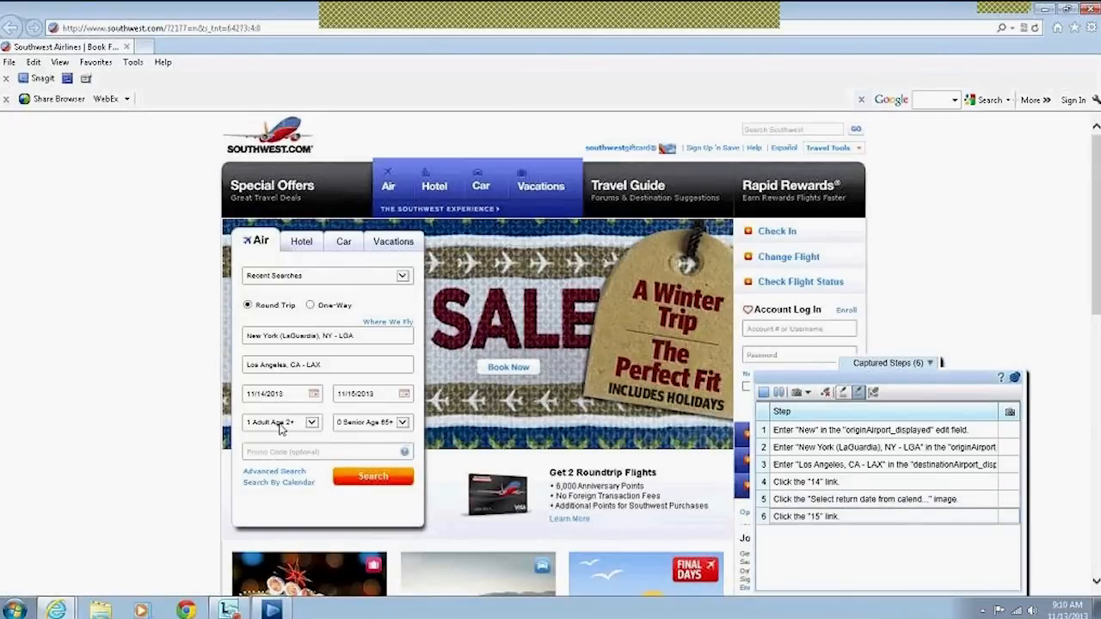
{"action": "left_click", "coordinate": [370, 478]}
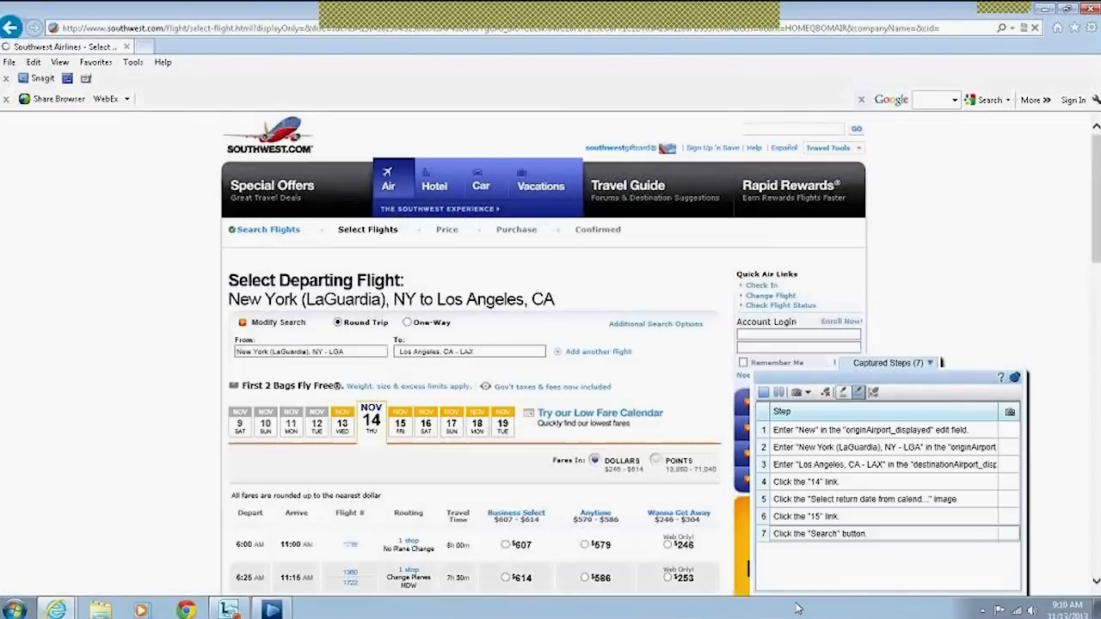
Step: Select the 6:00 AM departing flight at the $246 Wanna Get Away fare
{"action": "scroll", "coordinate": [1071, 222], "scroll_direction": "down", "scroll_amount": 3}
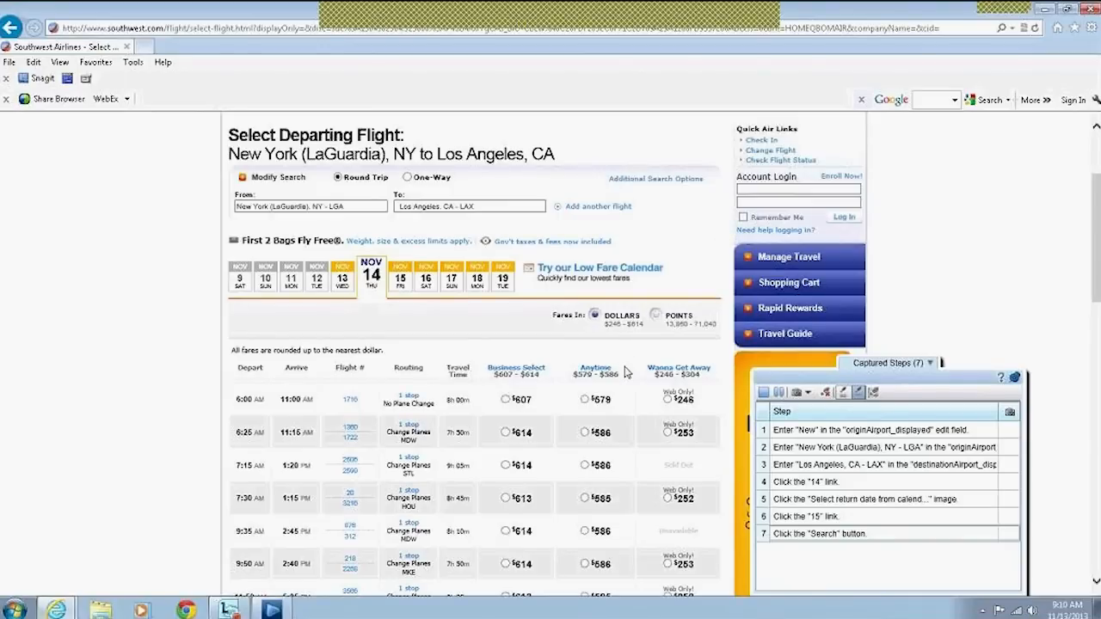
{"action": "scroll", "coordinate": [635, 391], "scroll_direction": "down", "scroll_amount": 1}
{"action": "scroll", "coordinate": [636, 396], "scroll_direction": "down", "scroll_amount": 3}
{"action": "scroll", "coordinate": [718, 415], "scroll_direction": "down", "scroll_amount": 3}
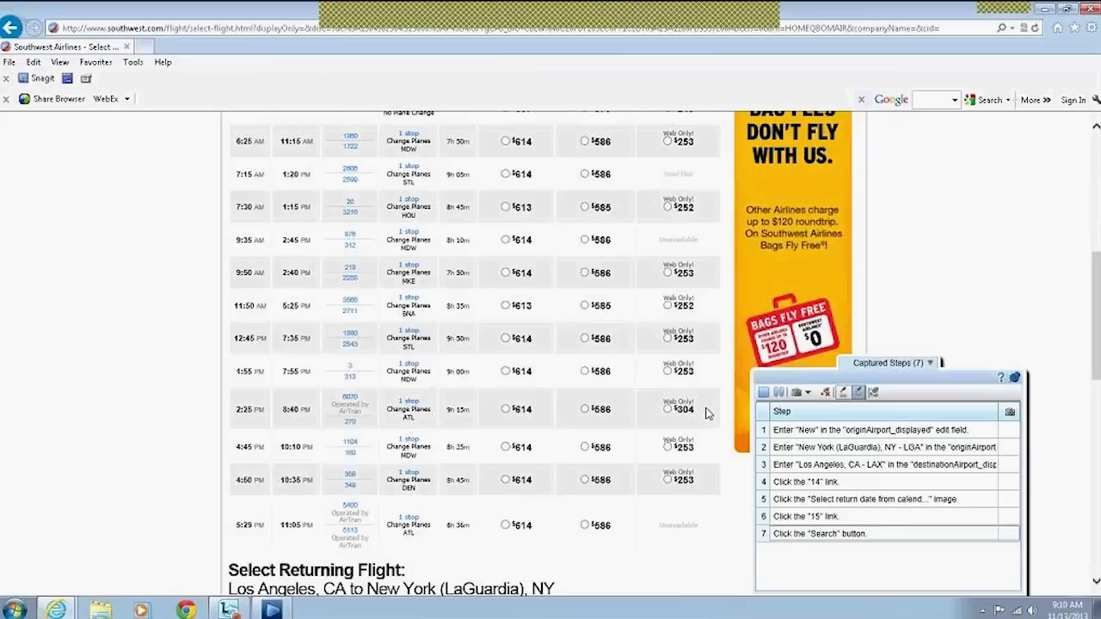
{"action": "scroll", "coordinate": [682, 356], "scroll_direction": "up", "scroll_amount": 2}
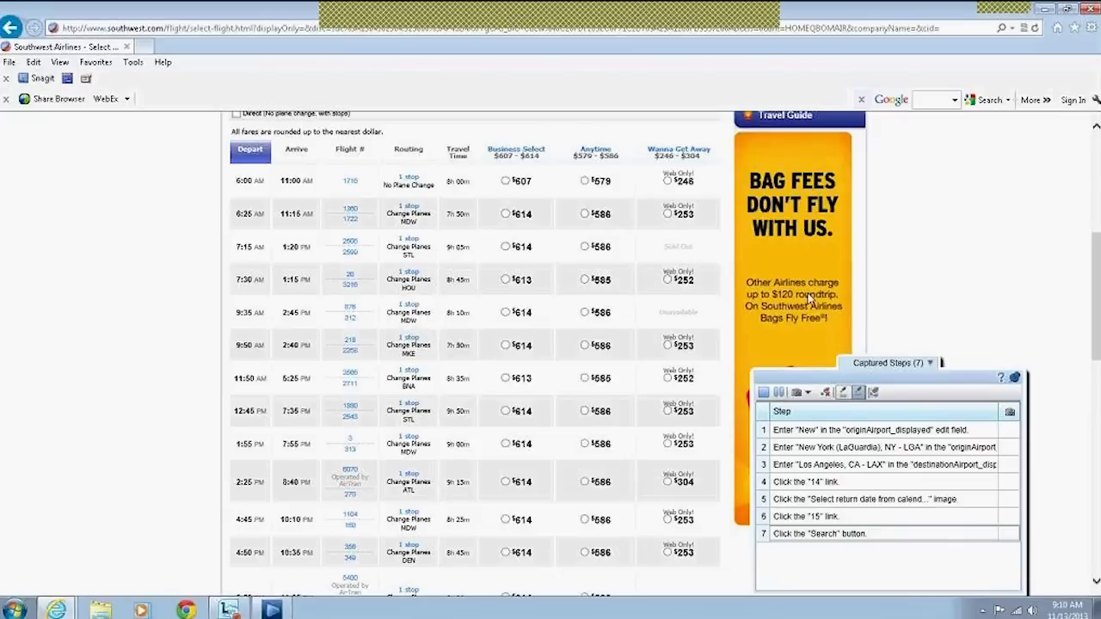
{"action": "scroll", "coordinate": [663, 263], "scroll_direction": "up", "scroll_amount": 1}
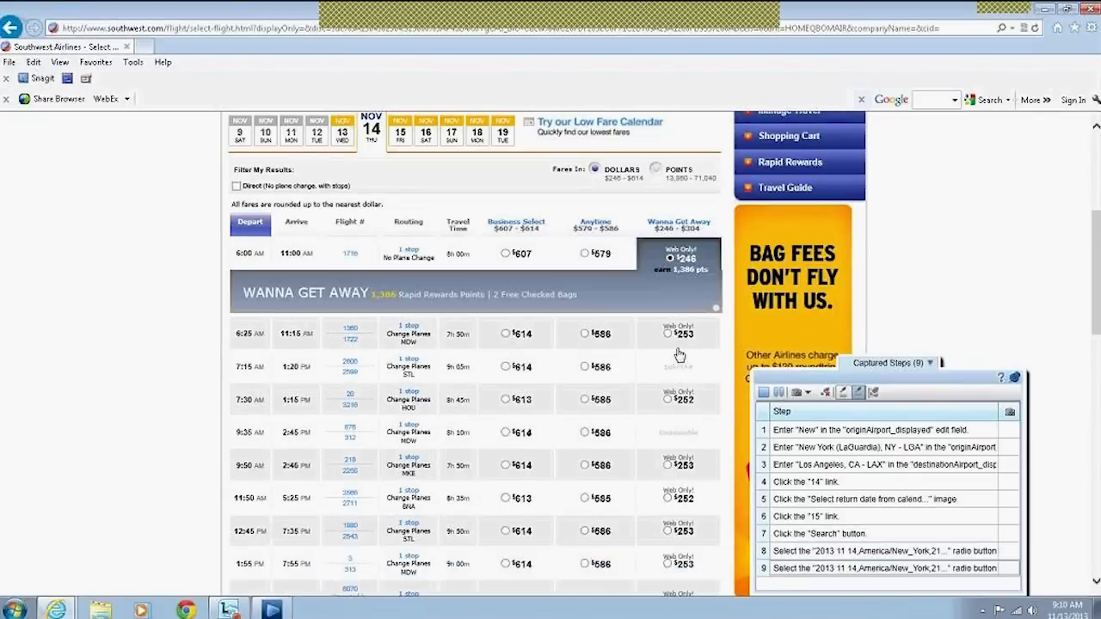
Step: Select the 12:15 PM returning flight at the $252 Wanna Get Away fare and continue to the price page
{"action": "scroll", "coordinate": [679, 348], "scroll_direction": "down", "scroll_amount": 5}
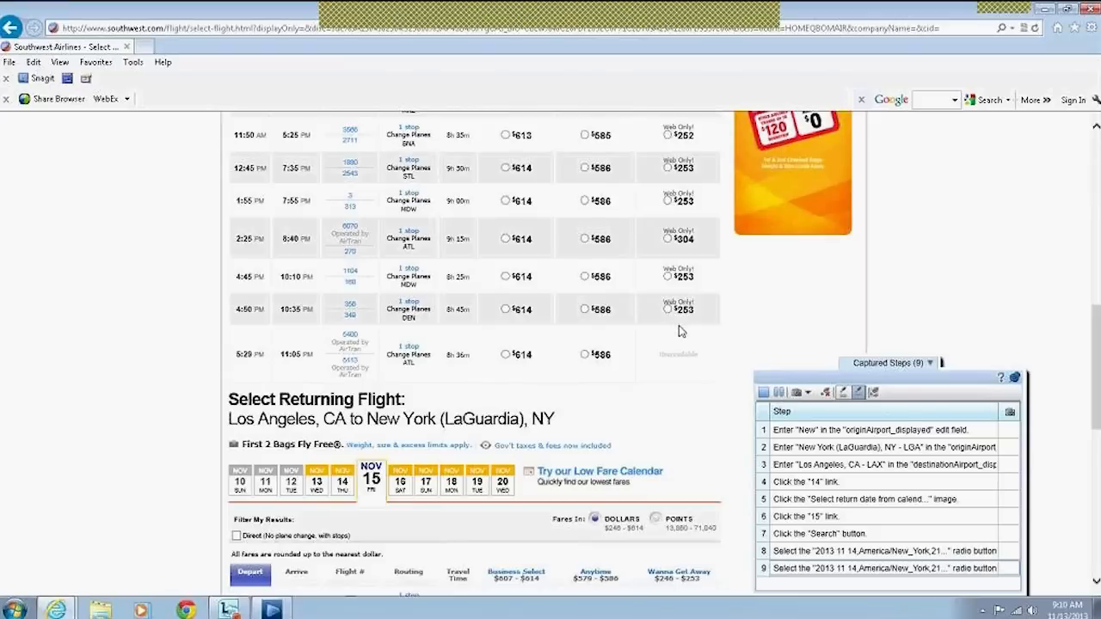
{"action": "scroll", "coordinate": [679, 331], "scroll_direction": "down", "scroll_amount": 4}
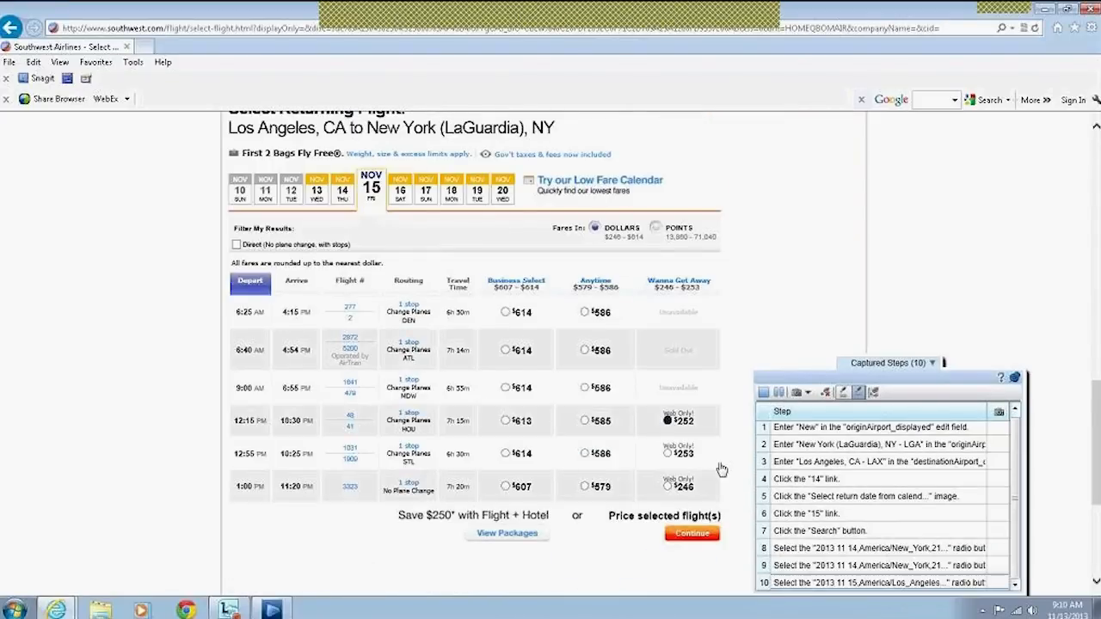
{"action": "scroll", "coordinate": [685, 444], "scroll_direction": "down", "scroll_amount": 2}
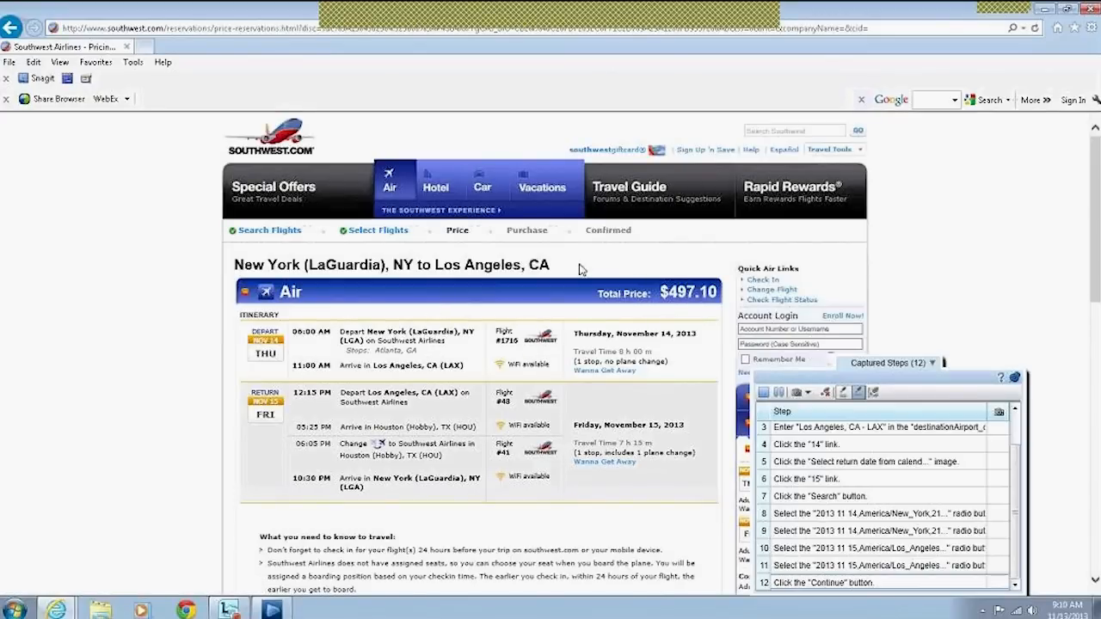
Step: Review the trip's itinerary and price details, and stop the capture to bring the captured steps into the test
{"action": "scroll", "coordinate": [658, 317], "scroll_direction": "down", "scroll_amount": 5}
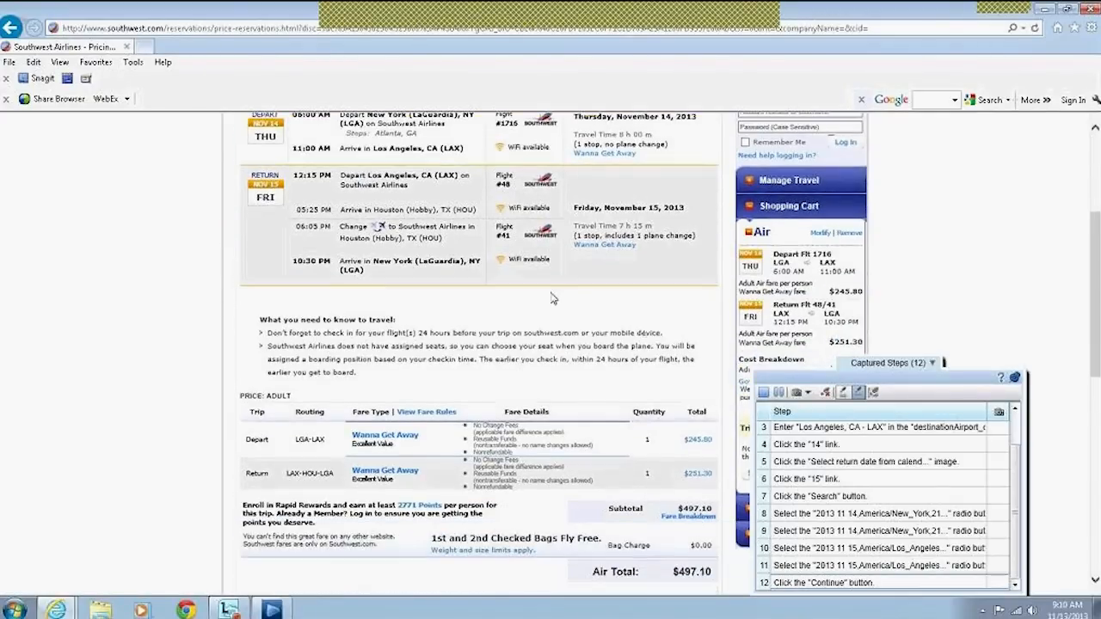
{"action": "scroll", "coordinate": [602, 331], "scroll_direction": "down", "scroll_amount": 1}
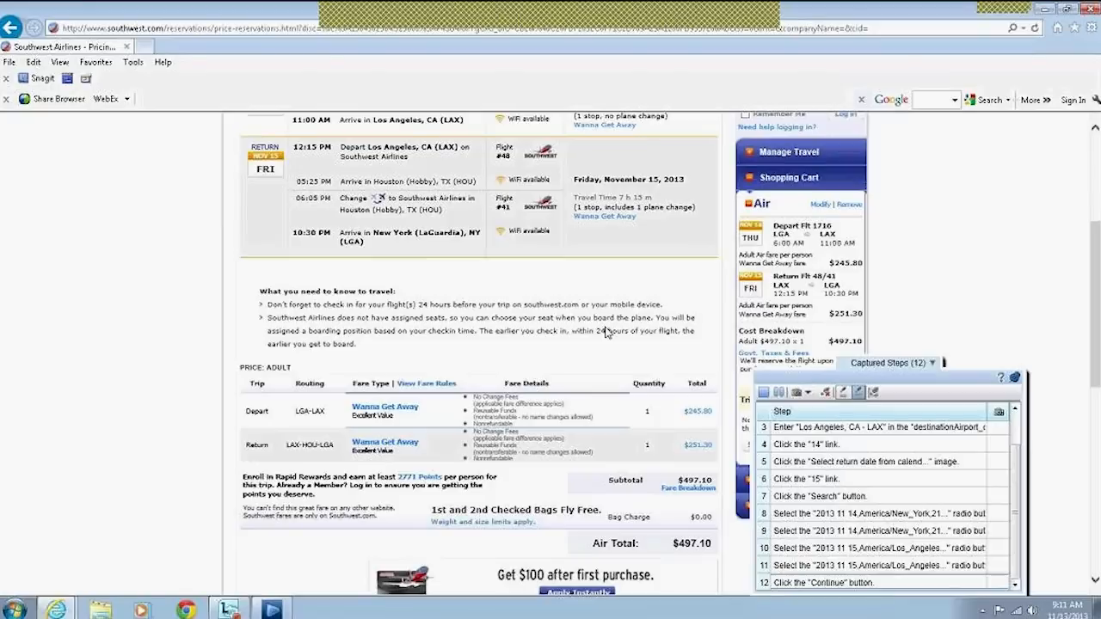
{"action": "scroll", "coordinate": [606, 332], "scroll_direction": "up", "scroll_amount": 3}
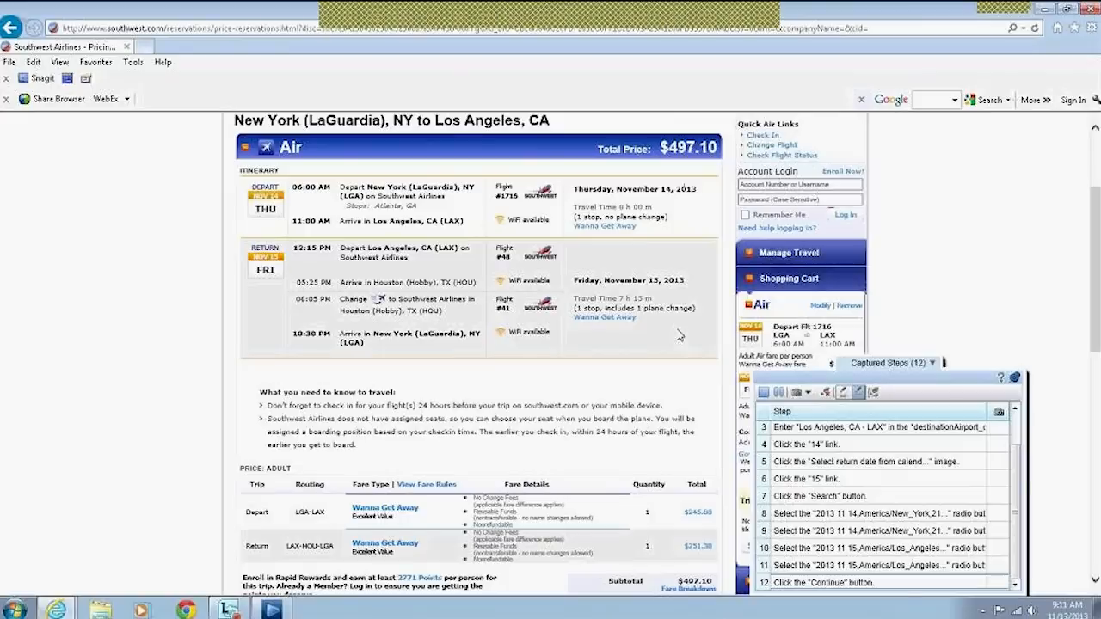
{"action": "scroll", "coordinate": [681, 369], "scroll_direction": "down", "scroll_amount": 2}
{"action": "scroll", "coordinate": [669, 453], "scroll_direction": "down", "scroll_amount": 6}
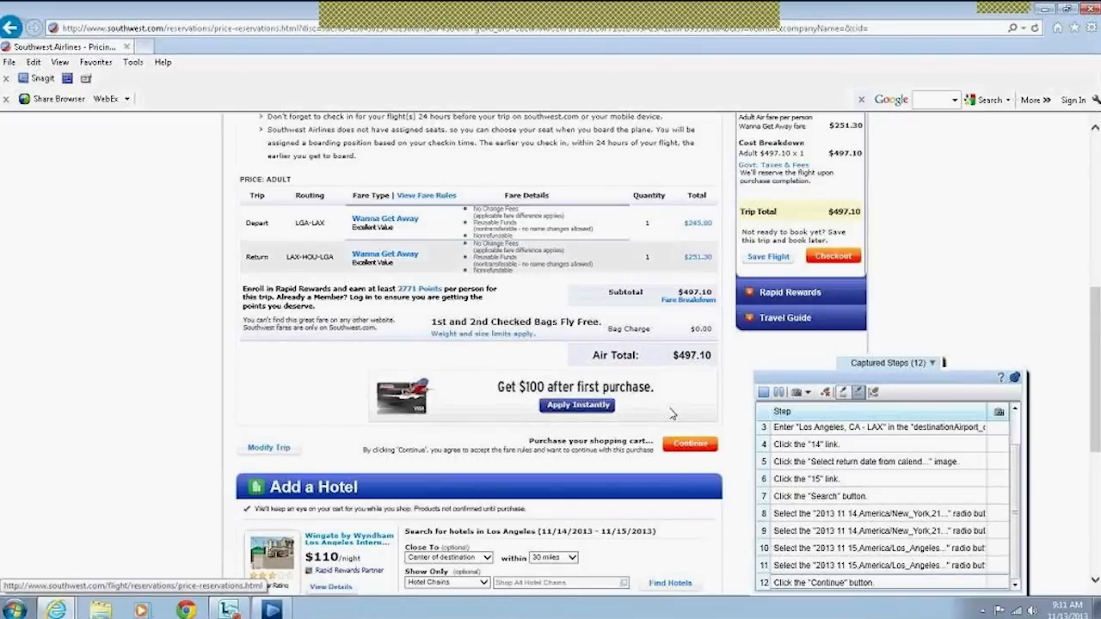
{"action": "scroll", "coordinate": [666, 346], "scroll_direction": "up", "scroll_amount": 7}
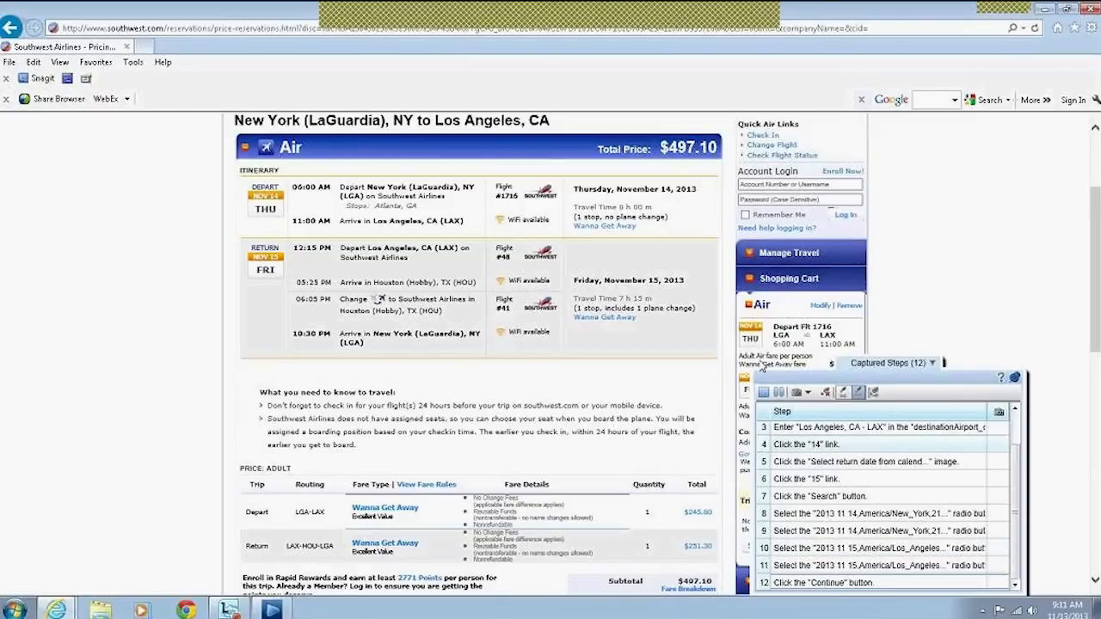
{"action": "left_click", "coordinate": [765, 393]}
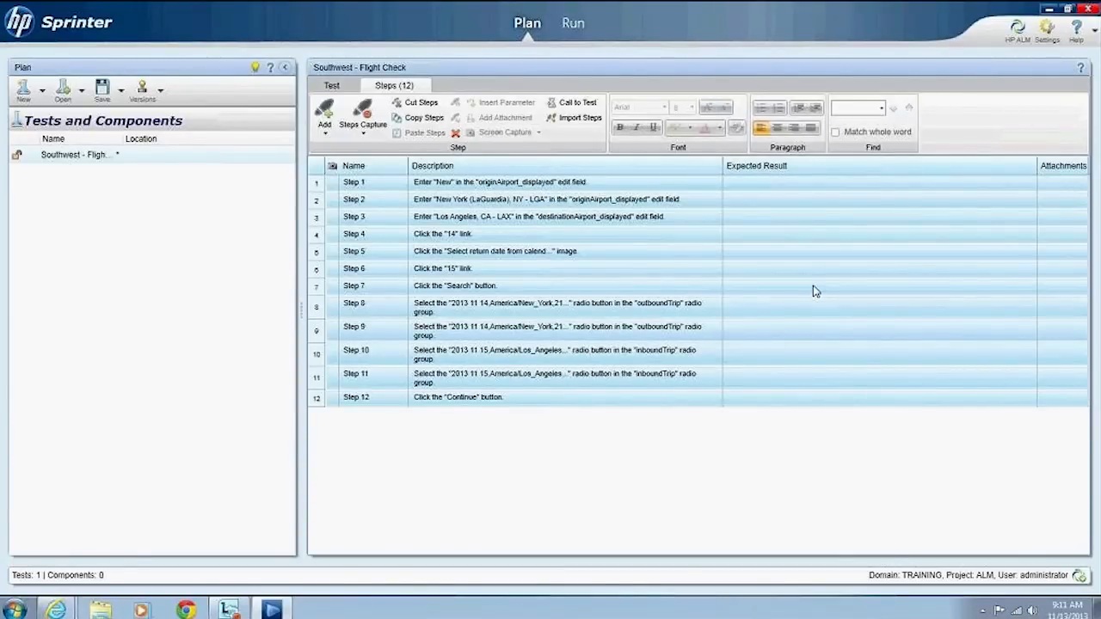
Step: Examine the captured step descriptions in the test, checking Step 4, Step 1 and Step 2
{"action": "left_click", "coordinate": [550, 234]}
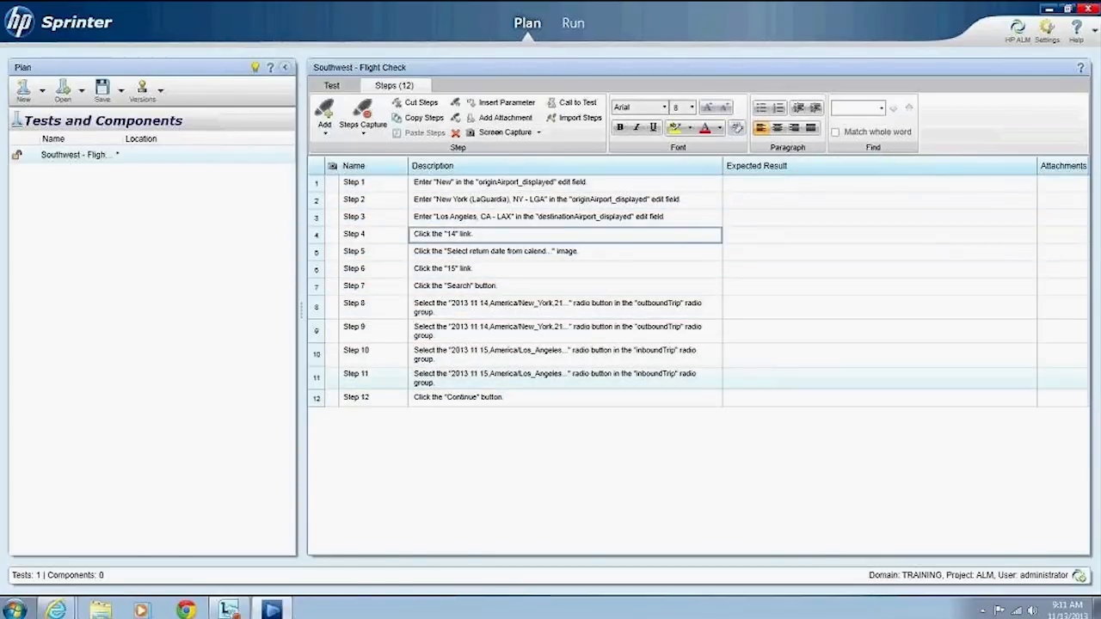
{"action": "left_click", "coordinate": [499, 184]}
{"action": "left_click", "coordinate": [443, 202]}
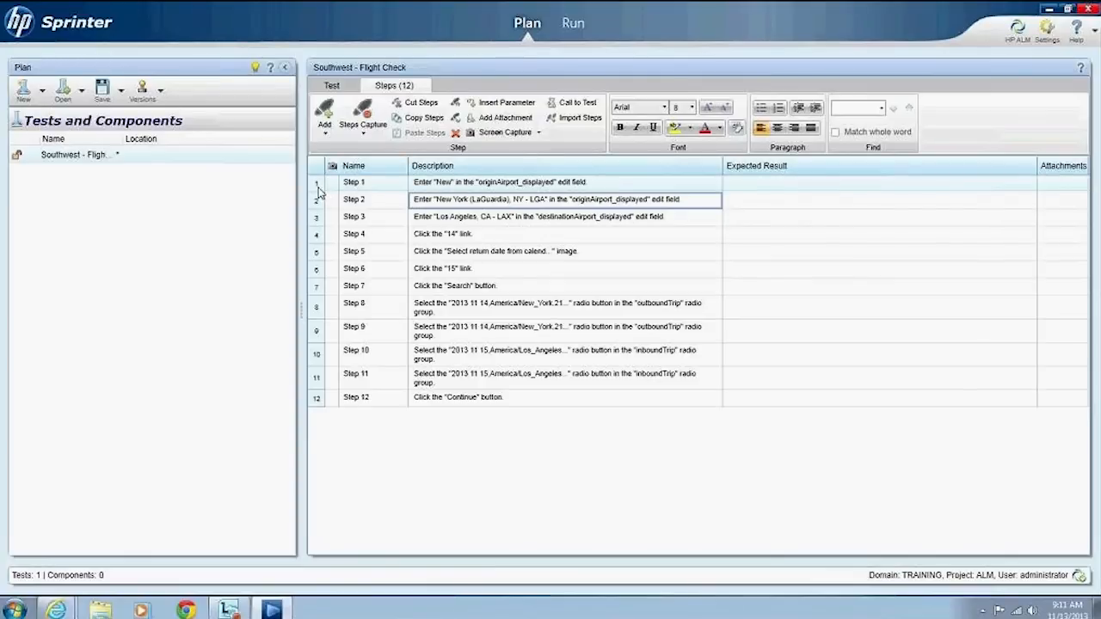
Step: Delete the redundant step that enters "New" in the "originAirport_displayed" edit field from the test
{"action": "left_click", "coordinate": [390, 187]}
{"action": "left_click", "coordinate": [471, 199]}
{"action": "type", "text": "."}
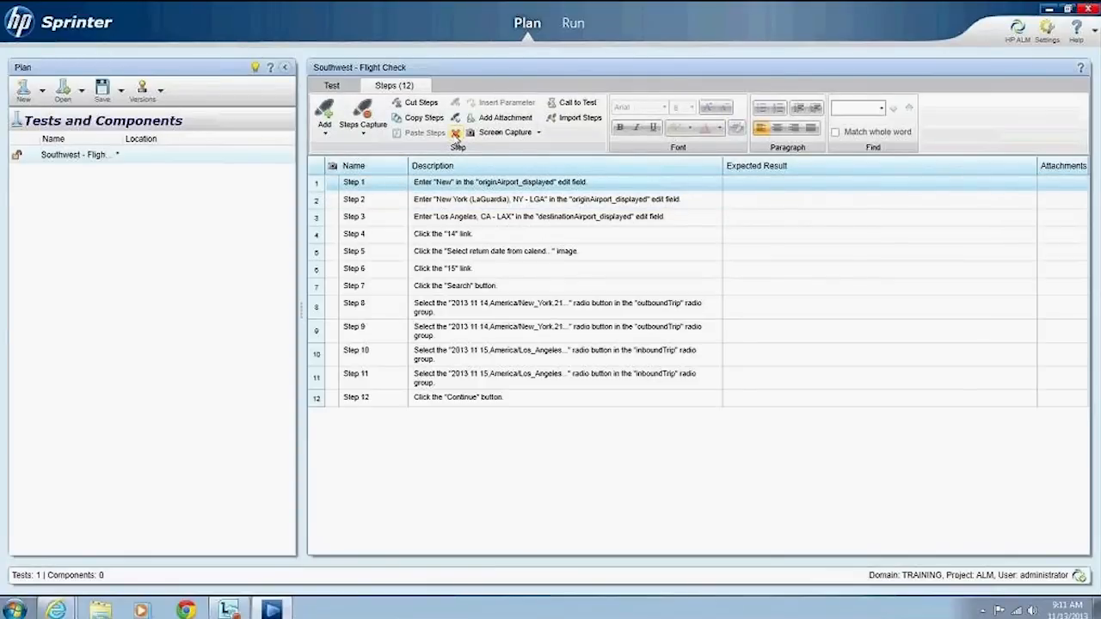
{"action": "left_click", "coordinate": [457, 135]}
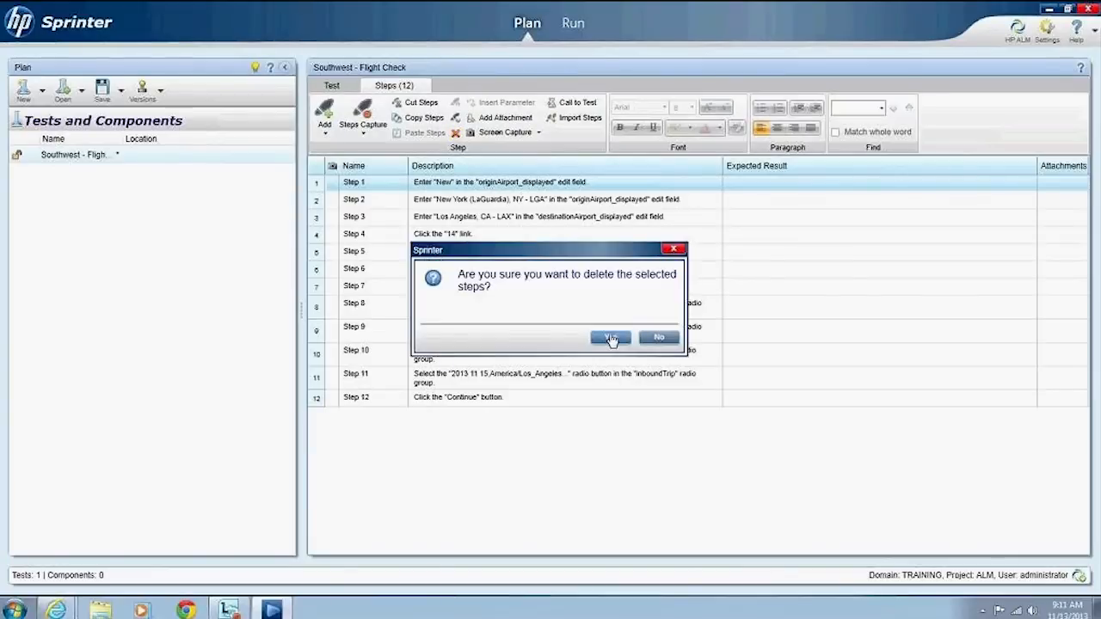
{"action": "left_click", "coordinate": [610, 337]}
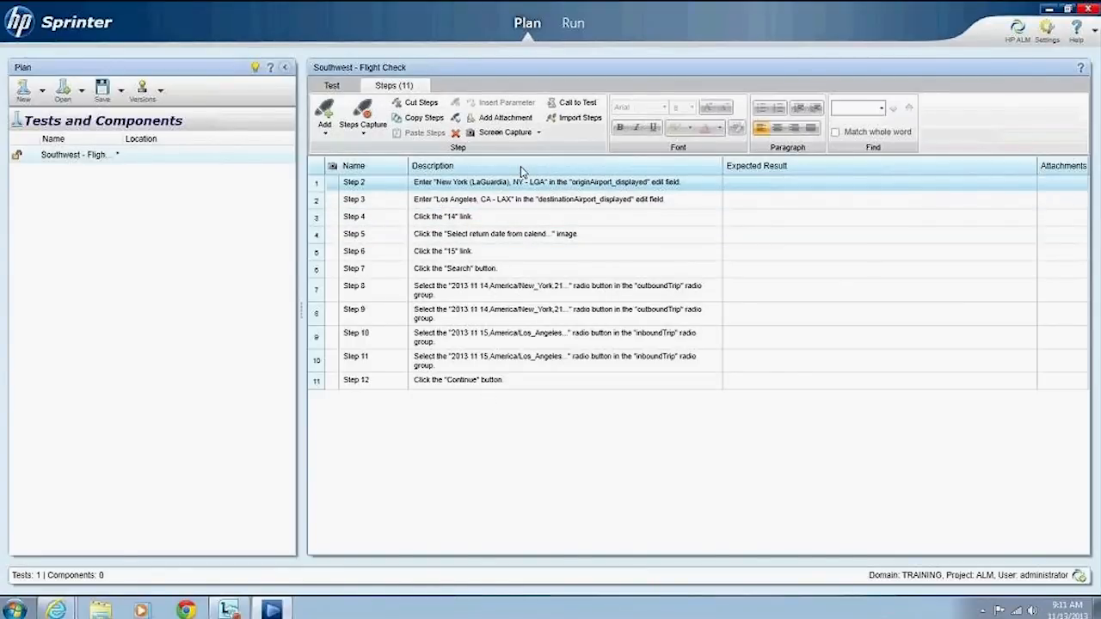
Step: Examine the outboundTrip selection descriptions in Step 8 and Step 9, and the expected result field of Step 2
{"action": "left_click", "coordinate": [577, 296]}
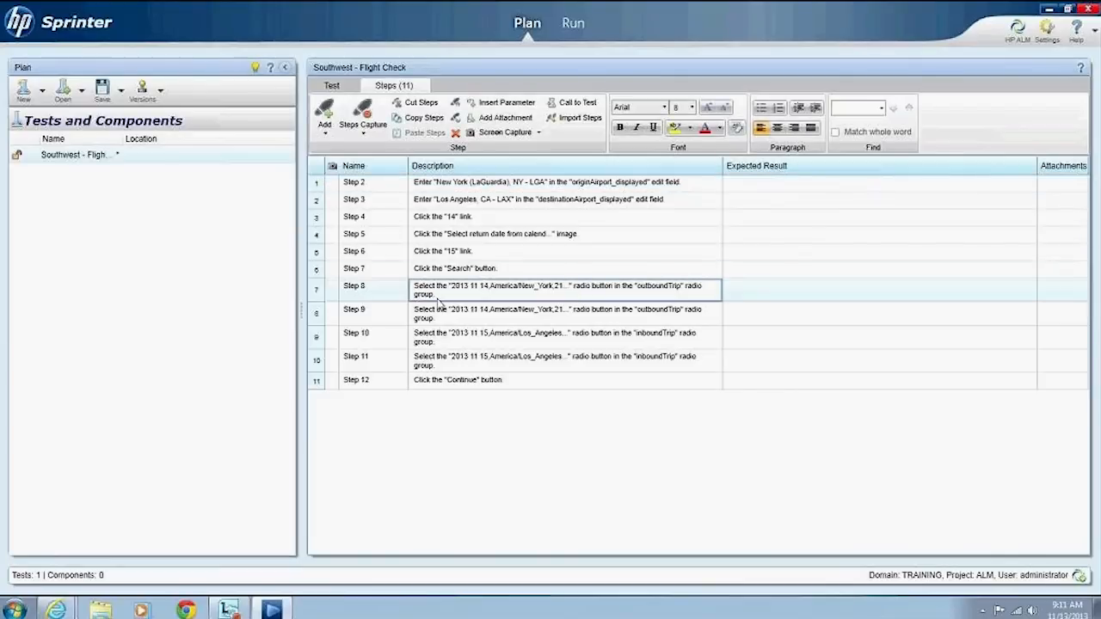
{"action": "left_click_drag", "start_coordinate": [436, 295], "coordinate": [604, 294]}
{"action": "left_click", "coordinate": [602, 318]}
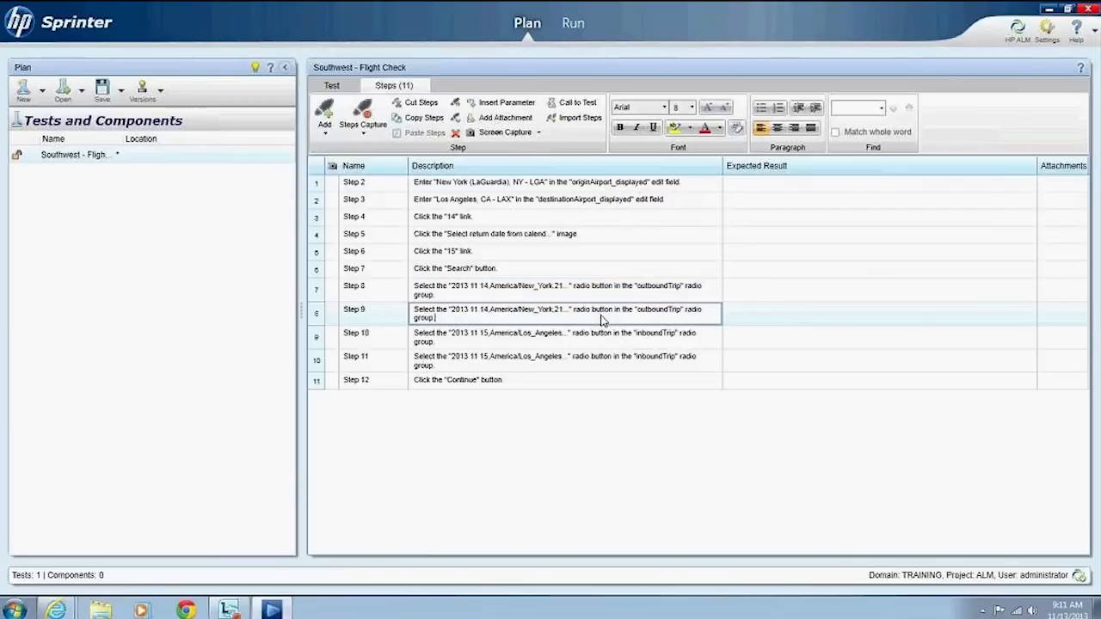
{"action": "left_click", "coordinate": [779, 189]}
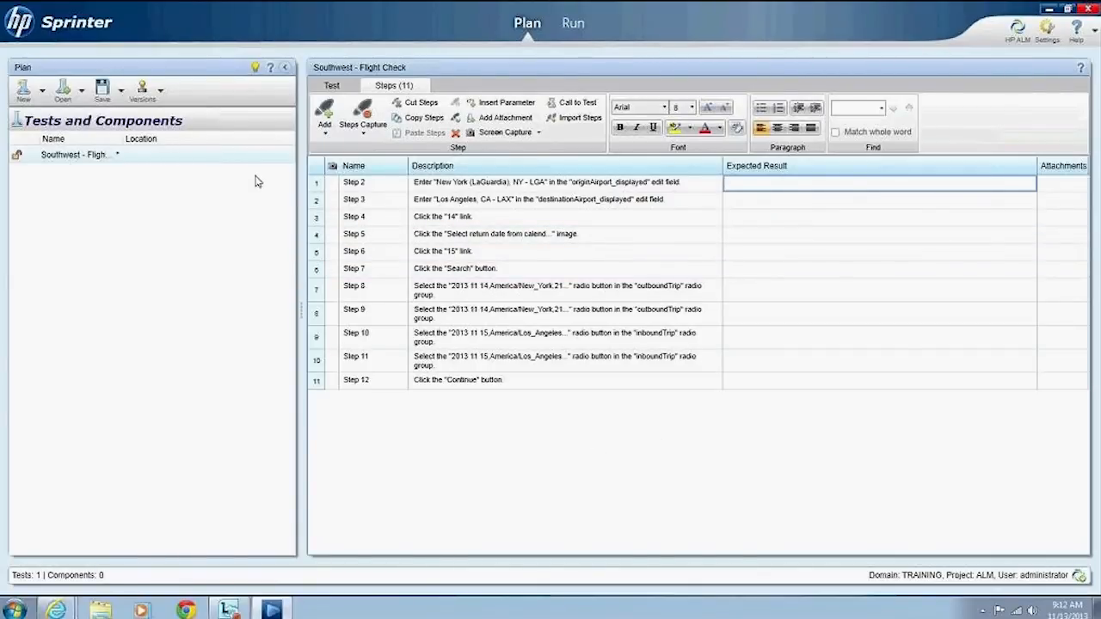
Step: Save the test as "Southwest - Flight Check" in the Southwest folder under Subject
{"action": "left_click", "coordinate": [101, 89]}
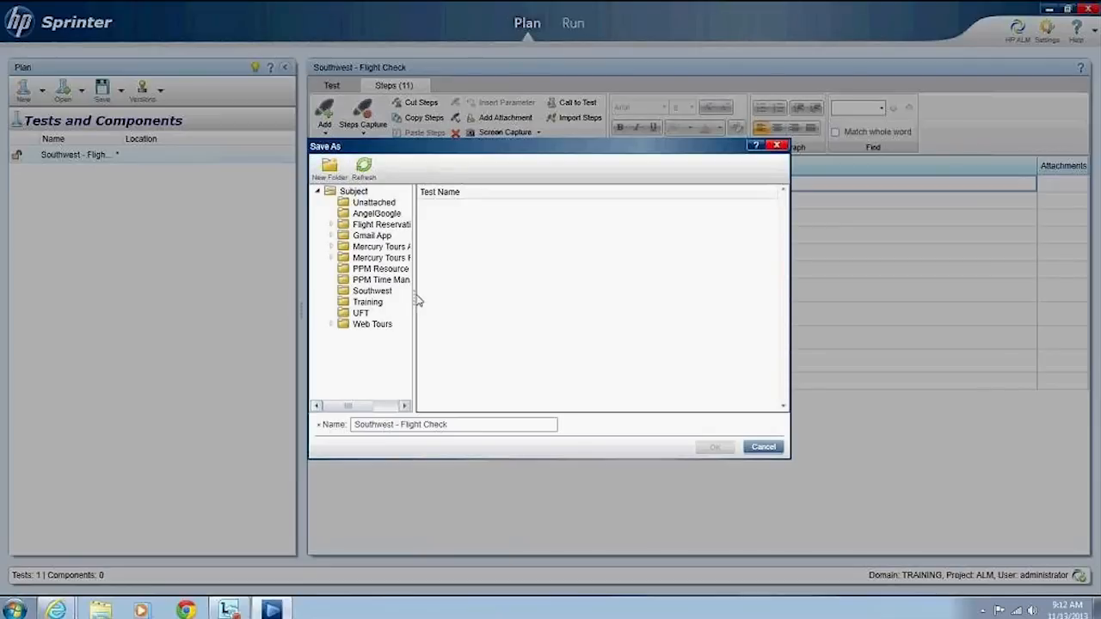
{"action": "left_click_drag", "start_coordinate": [418, 300], "coordinate": [469, 288]}
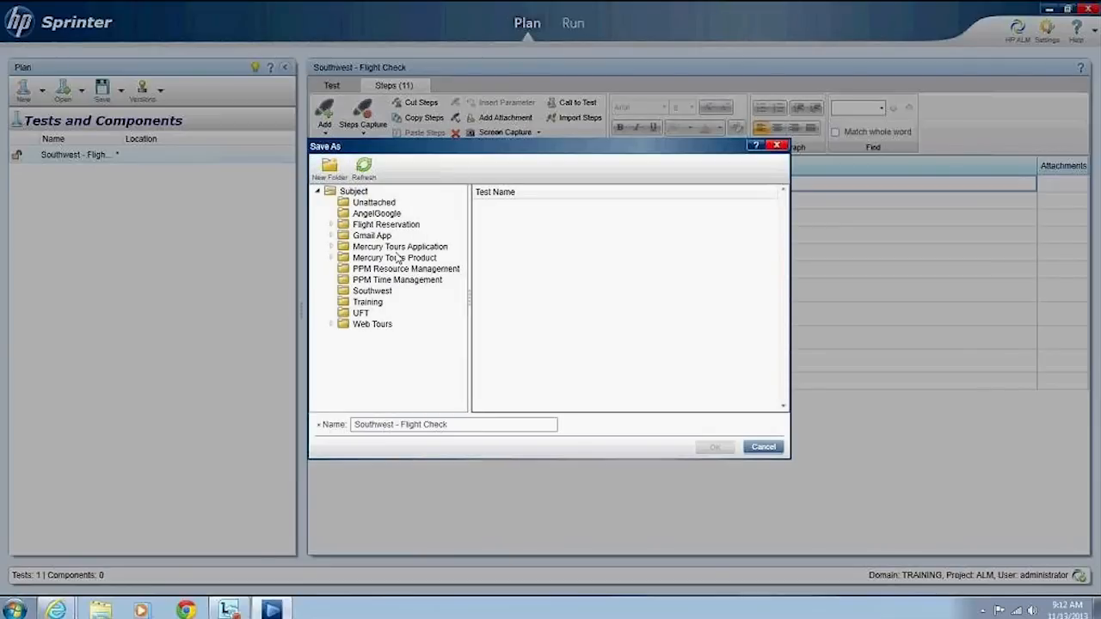
{"action": "left_click", "coordinate": [372, 292]}
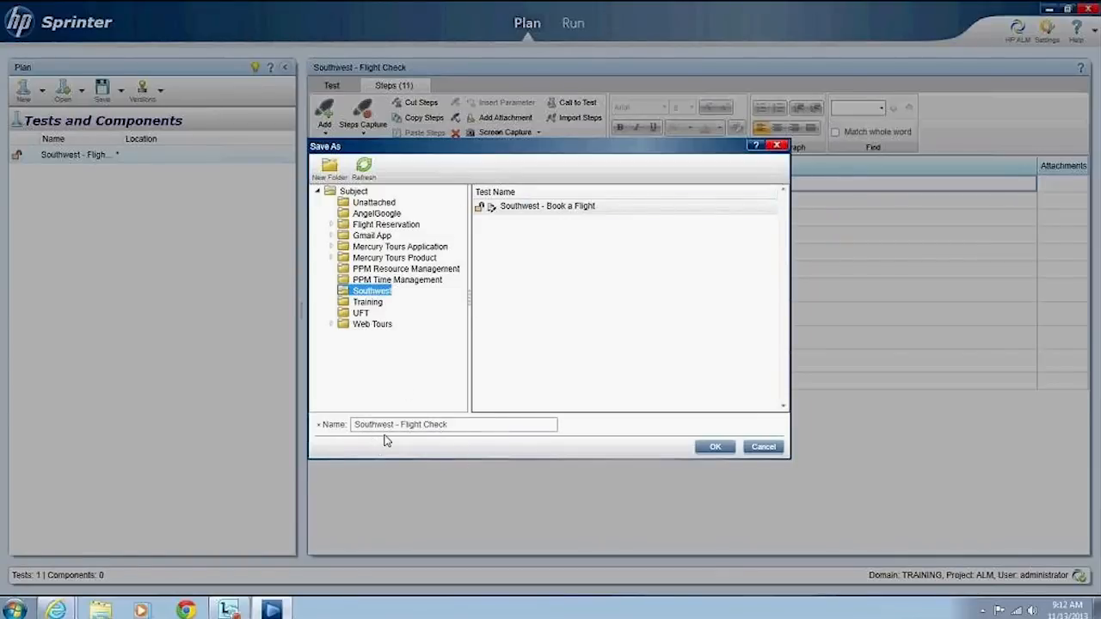
{"action": "left_click", "coordinate": [729, 448]}
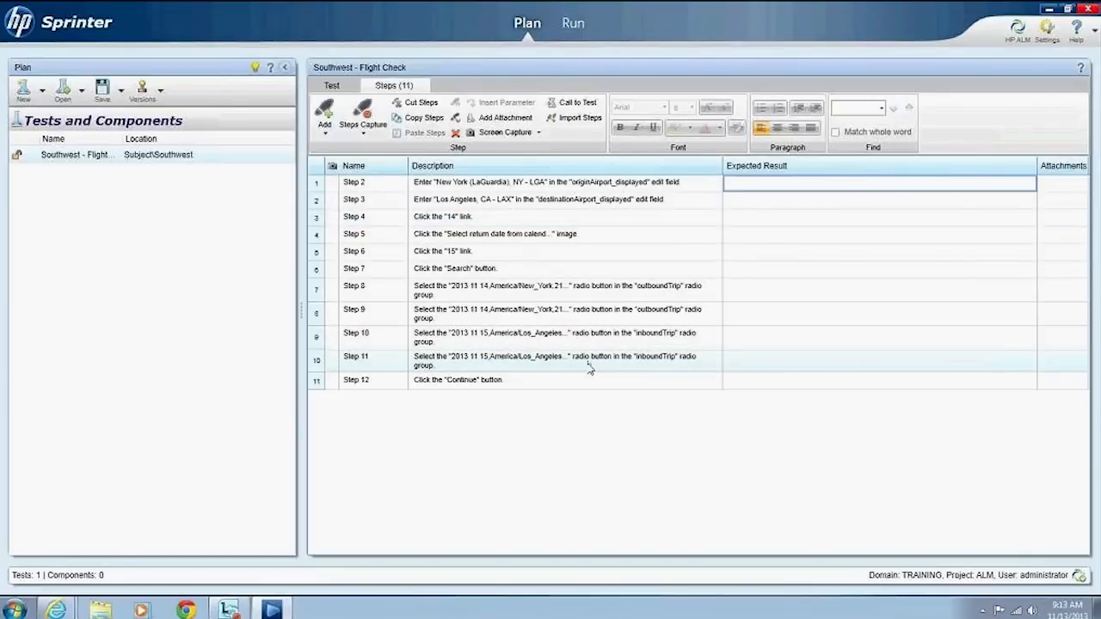
Step: Switch to Run mode and browse the HP ALM tests to the Mercury Tours Site test set under Mercury Tours Application, Service Pack 1, Cycle 1
{"action": "left_click", "coordinate": [572, 26]}
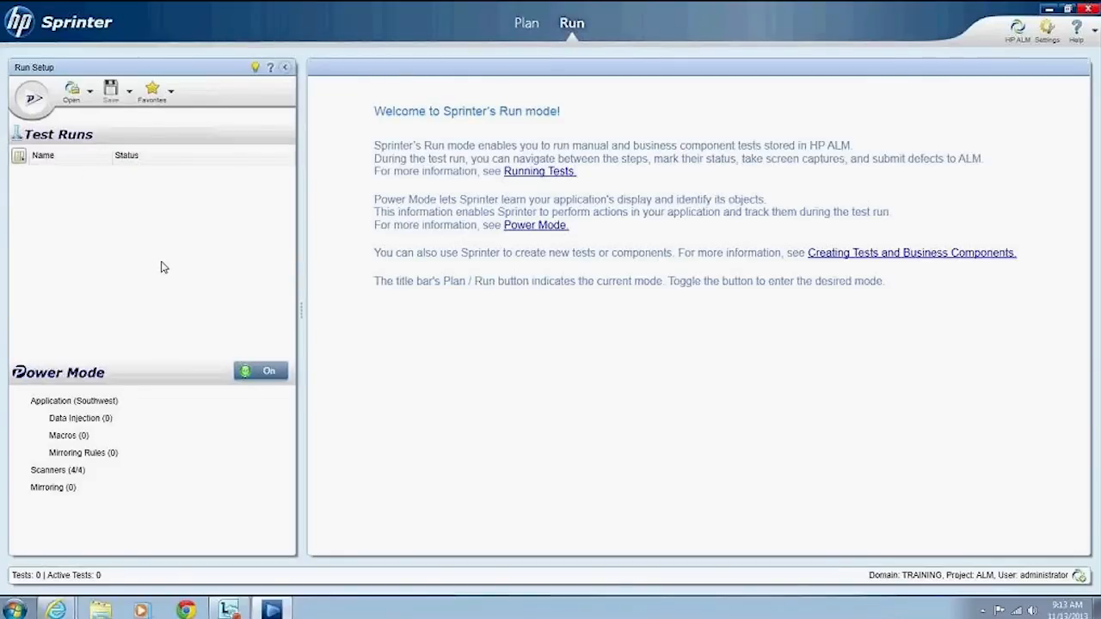
{"action": "left_click", "coordinate": [90, 91]}
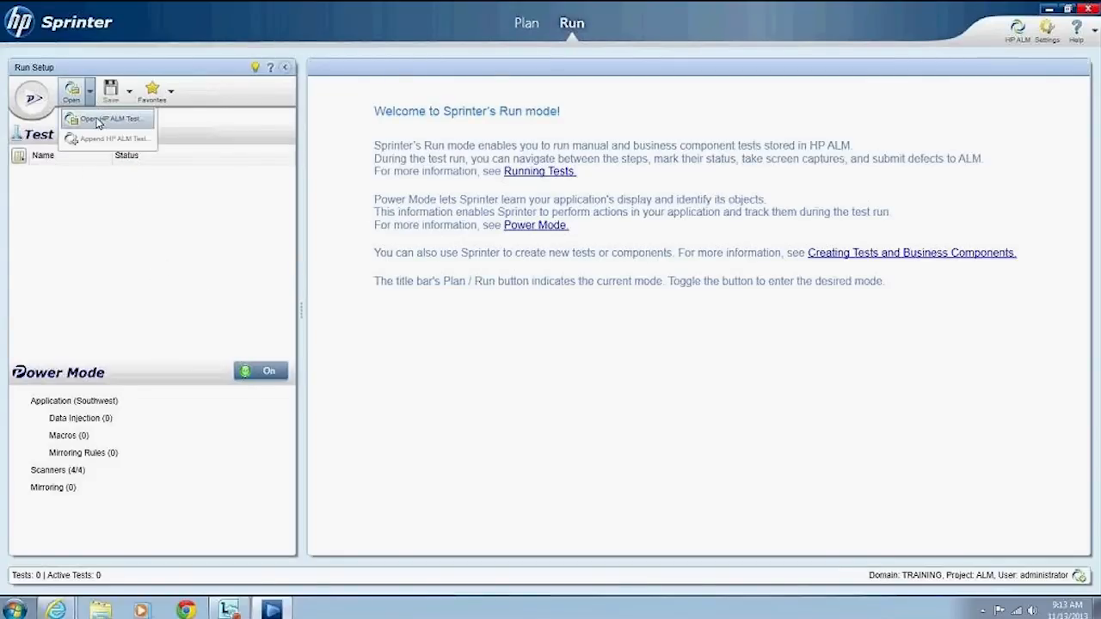
{"action": "left_click", "coordinate": [98, 122]}
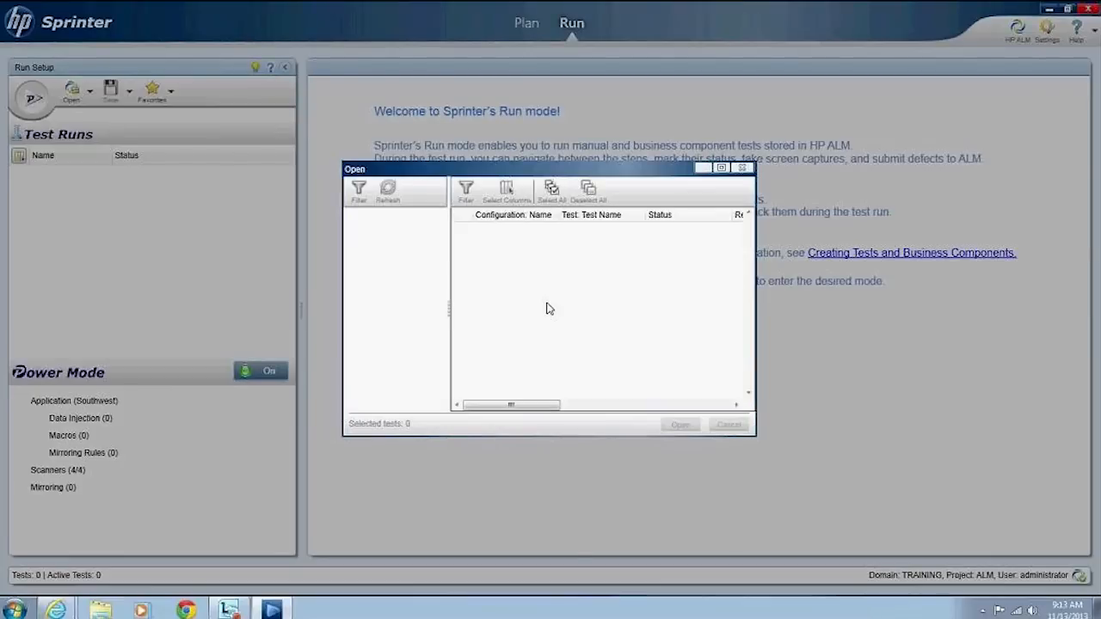
{"action": "left_click_drag", "start_coordinate": [494, 174], "coordinate": [503, 172]}
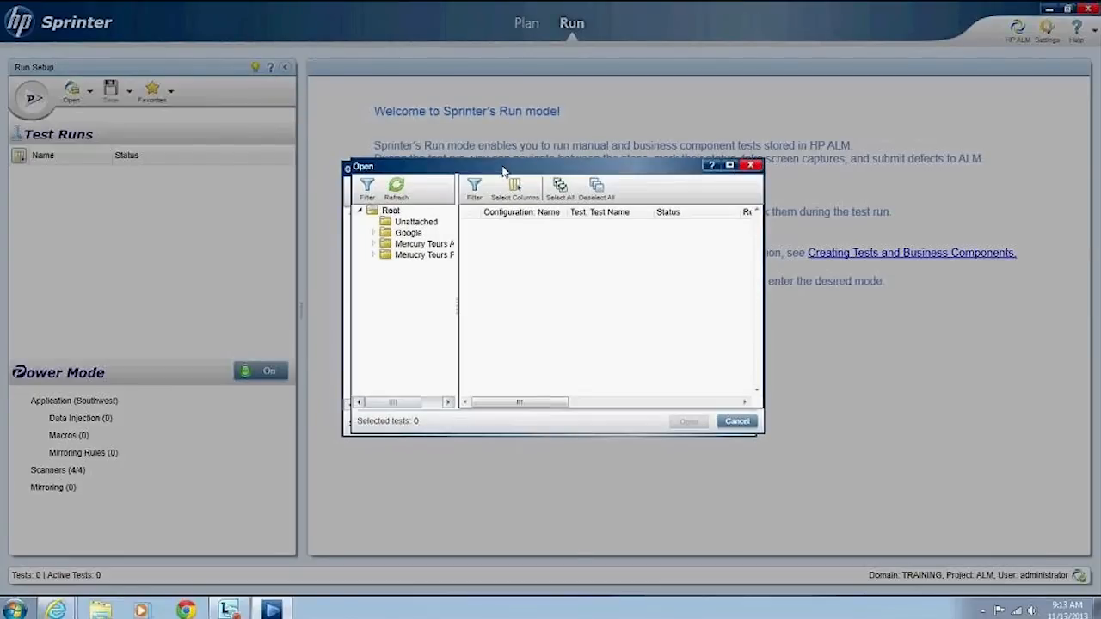
{"action": "left_click_drag", "start_coordinate": [457, 308], "coordinate": [504, 309]}
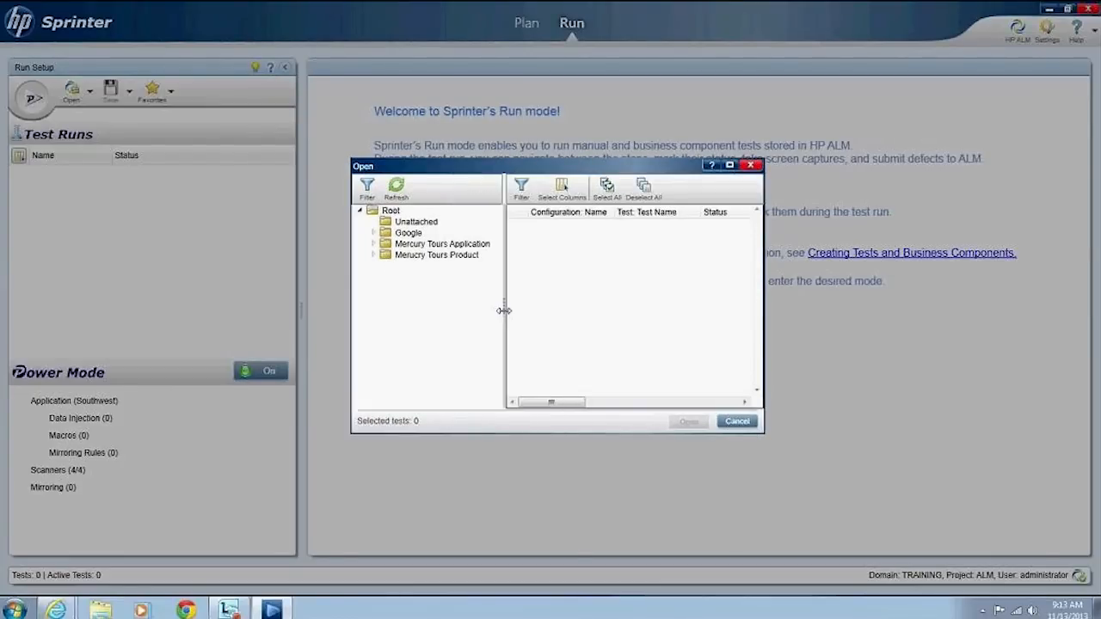
{"action": "left_click", "coordinate": [373, 244]}
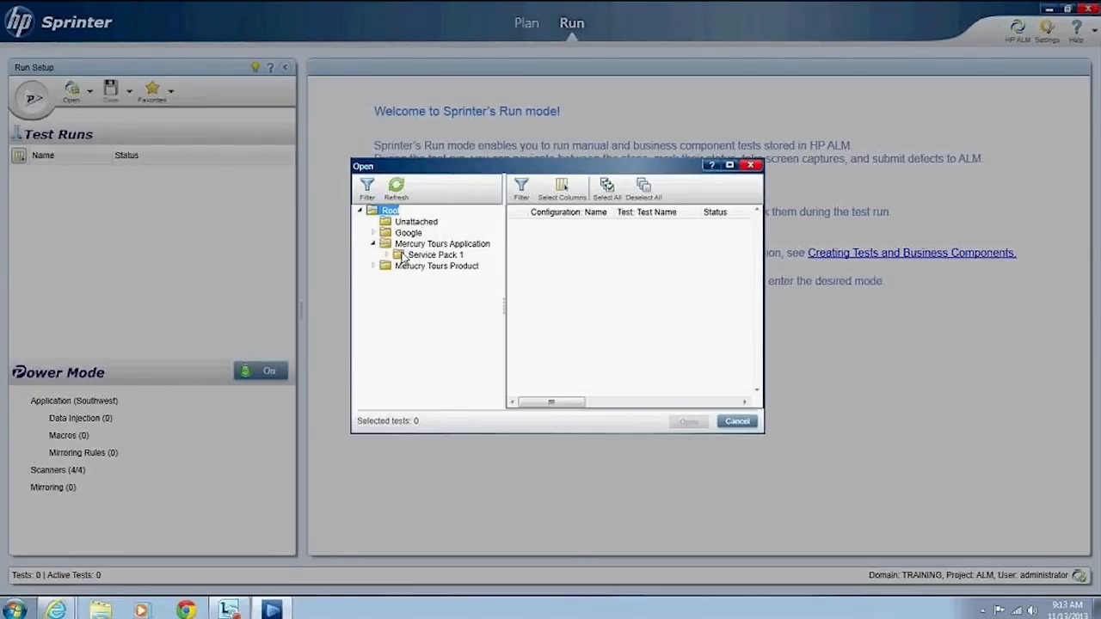
{"action": "left_click", "coordinate": [386, 255]}
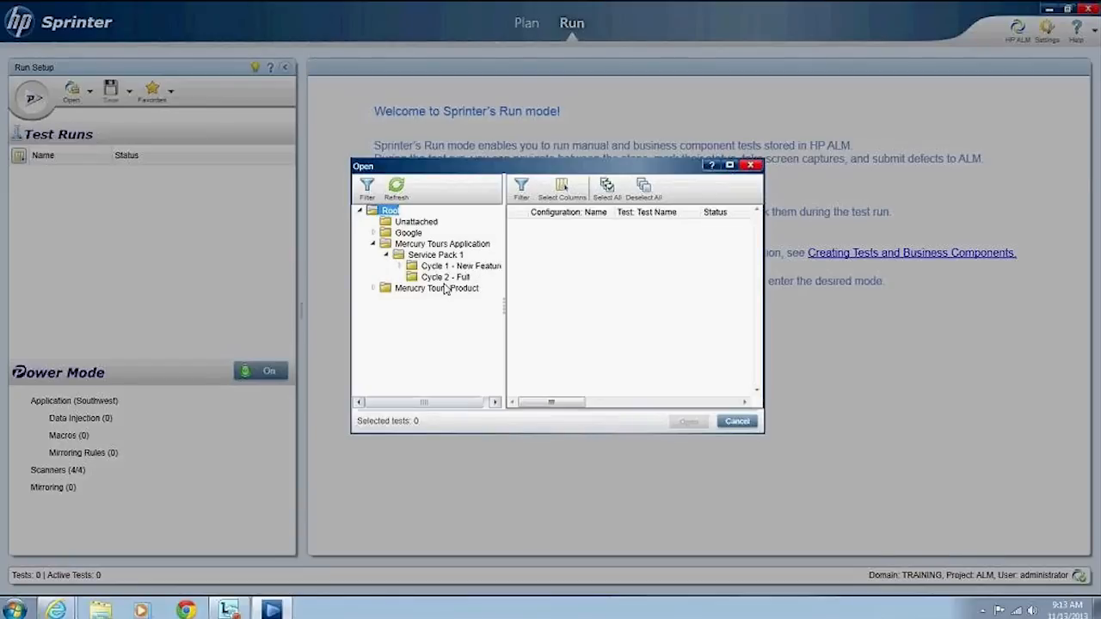
{"action": "left_click", "coordinate": [399, 266]}
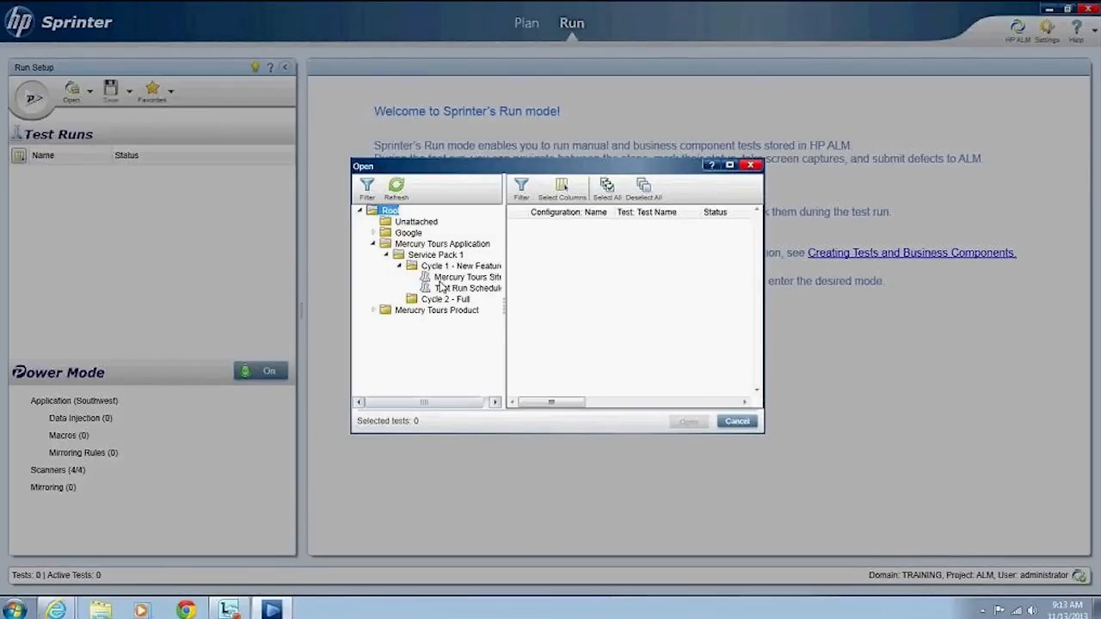
{"action": "left_click", "coordinate": [441, 279]}
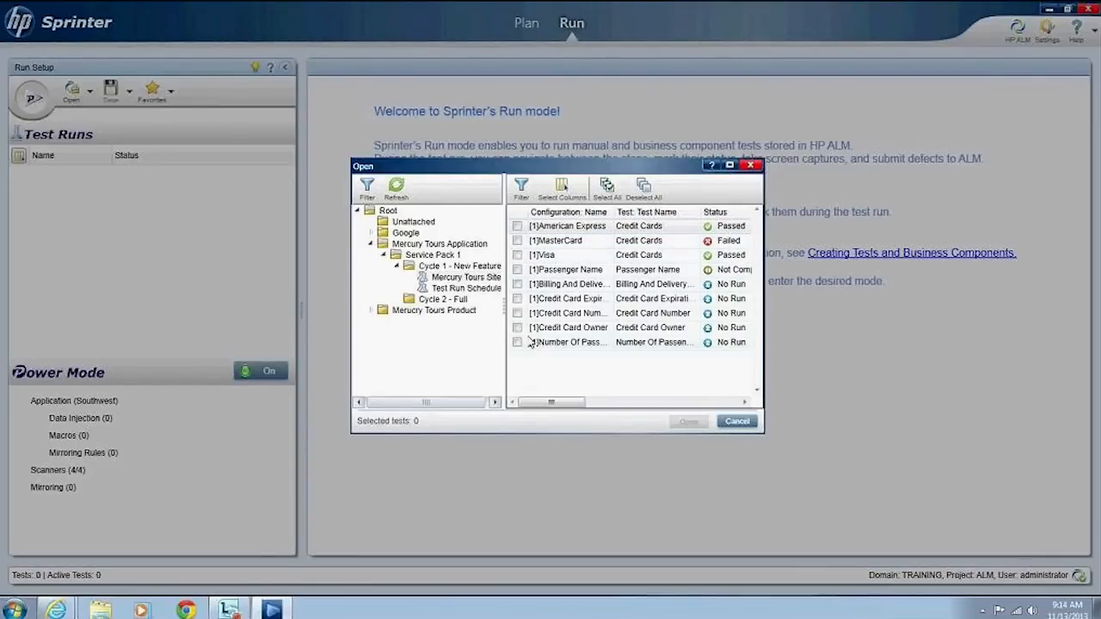
Step: Open only the Billing And Delivery Address, Credit Card Expiration Date and Credit Card Number tests for the run
{"action": "left_click", "coordinate": [599, 193]}
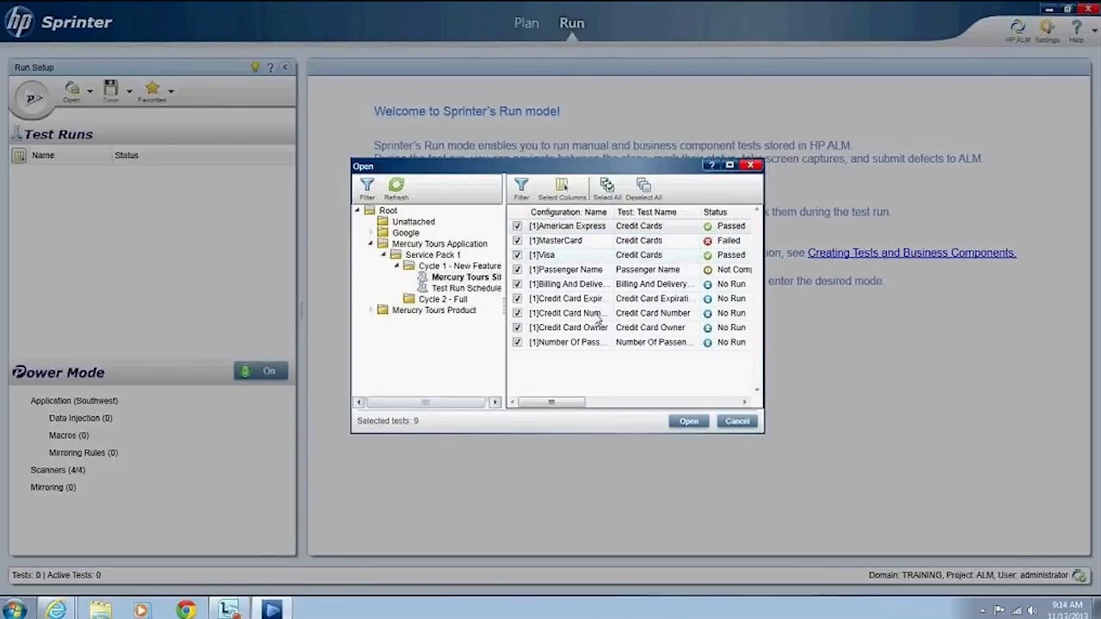
{"action": "left_click", "coordinate": [645, 191]}
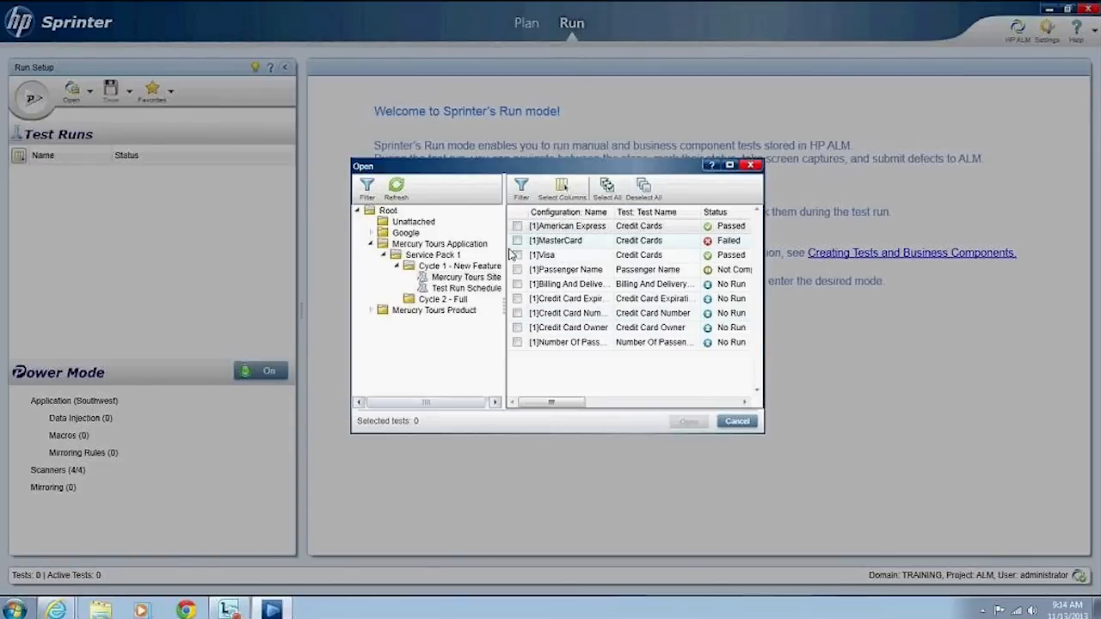
{"action": "left_click", "coordinate": [516, 284]}
{"action": "left_click", "coordinate": [517, 298]}
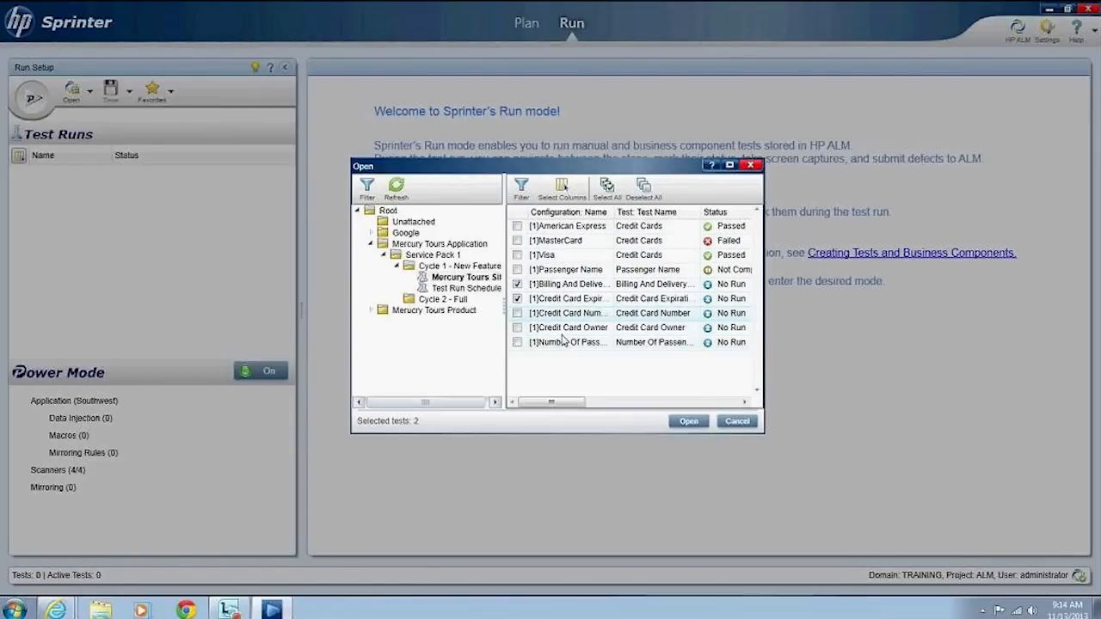
{"action": "left_click", "coordinate": [517, 313]}
{"action": "left_click", "coordinate": [690, 421]}
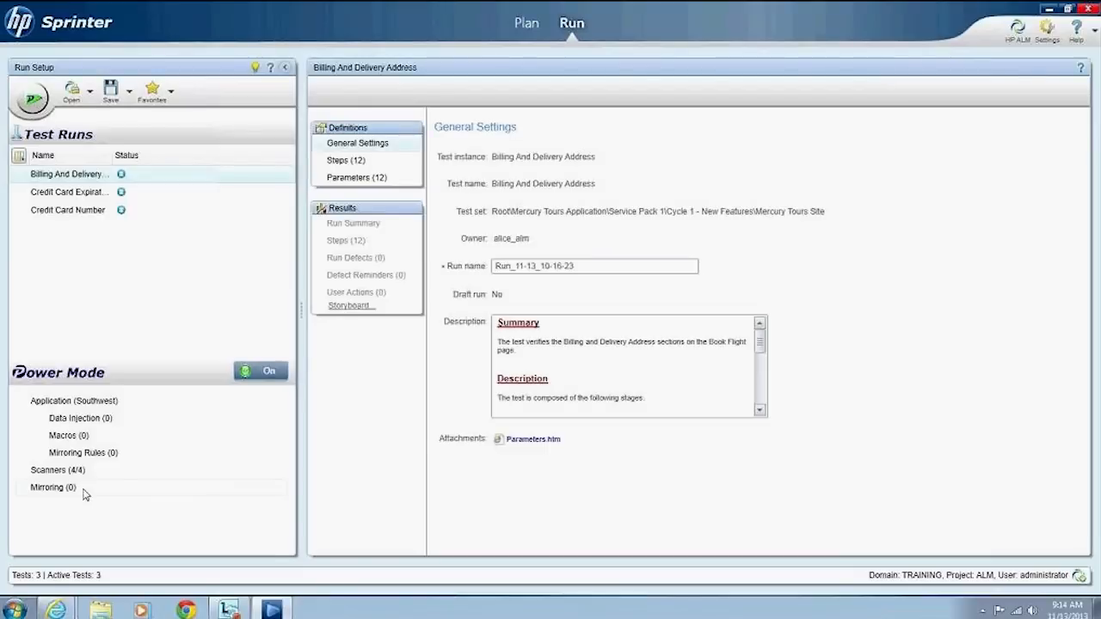
Step: Review the Power Mode settings for data injection, macros and mirroring rules, and the Southwest application details
{"action": "left_click", "coordinate": [82, 421]}
{"action": "left_click", "coordinate": [83, 438]}
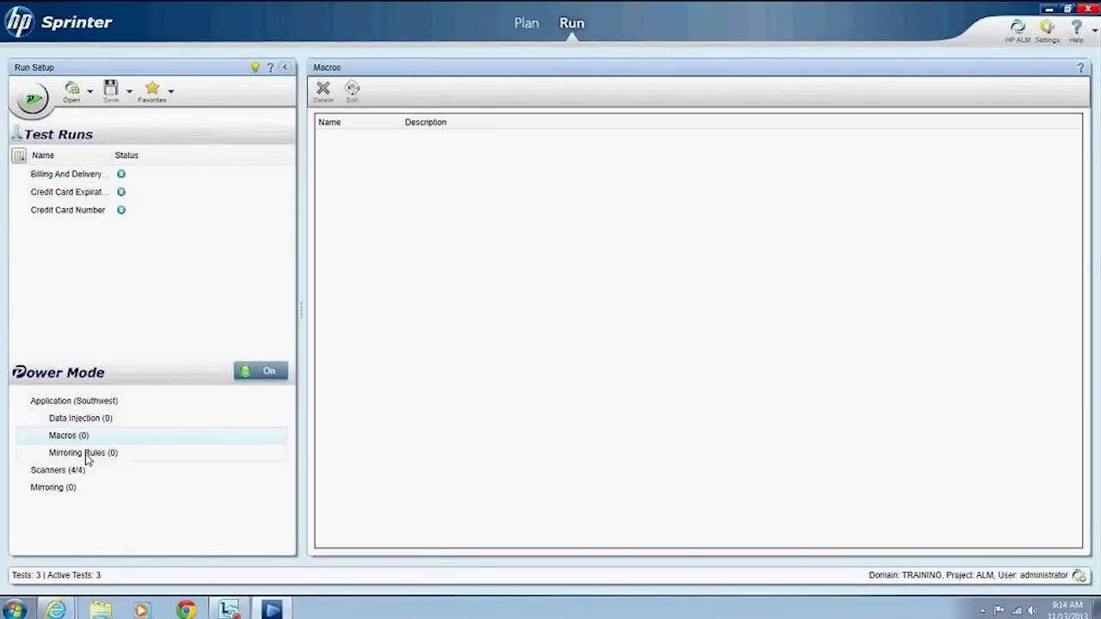
{"action": "left_click", "coordinate": [86, 456]}
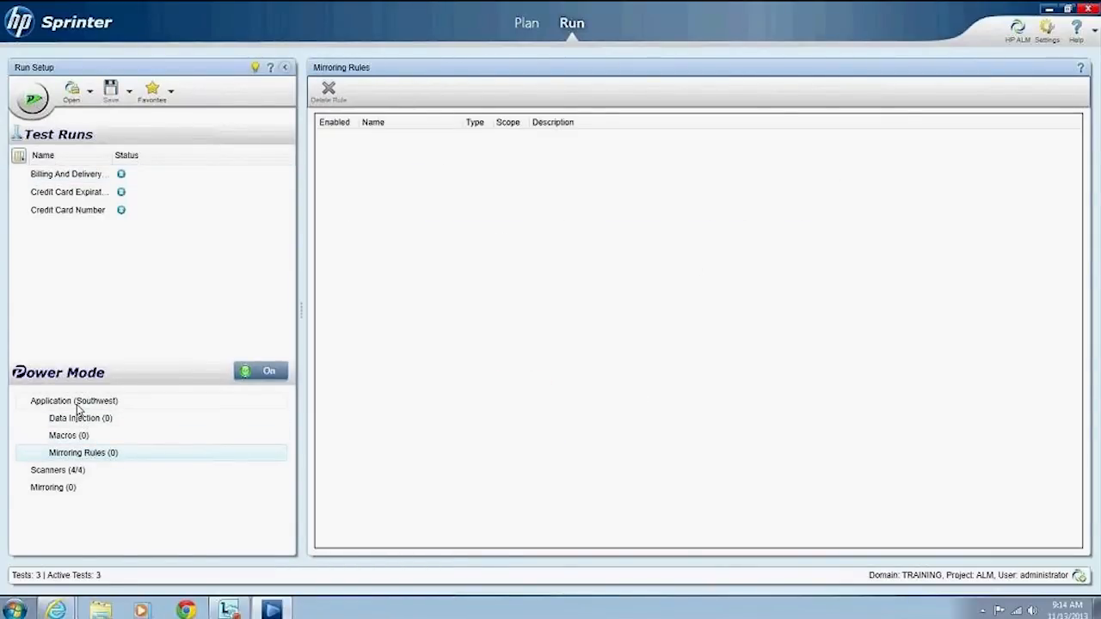
{"action": "left_click", "coordinate": [77, 406]}
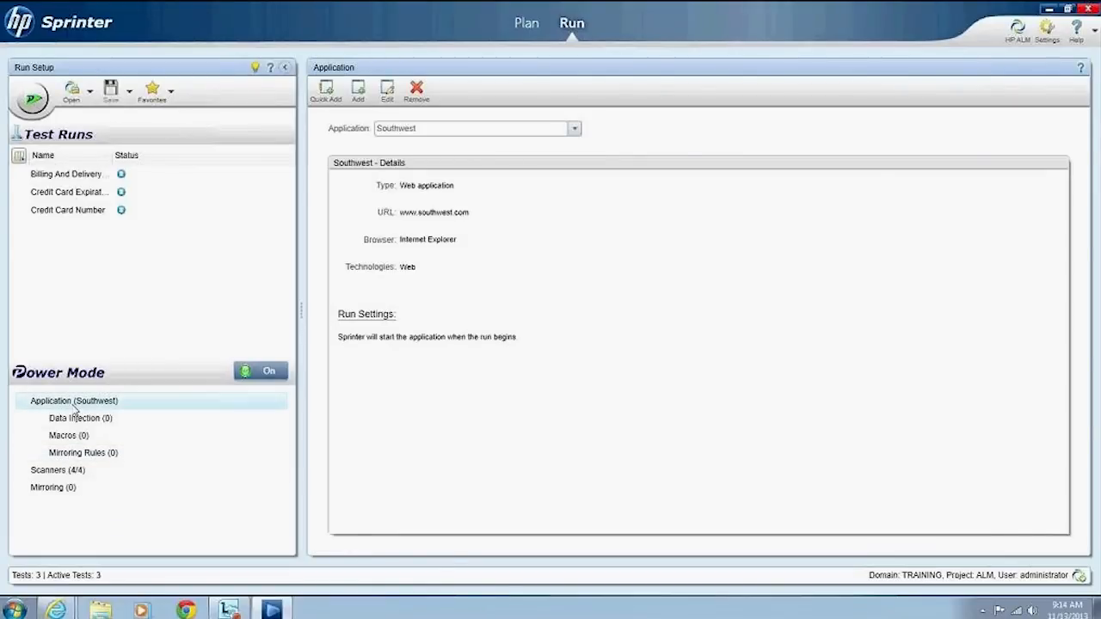
Step: Review the Spellcheck, Localization, Web Standards and Broken Links scanner settings, and return to the Southwest application details
{"action": "left_click", "coordinate": [67, 473]}
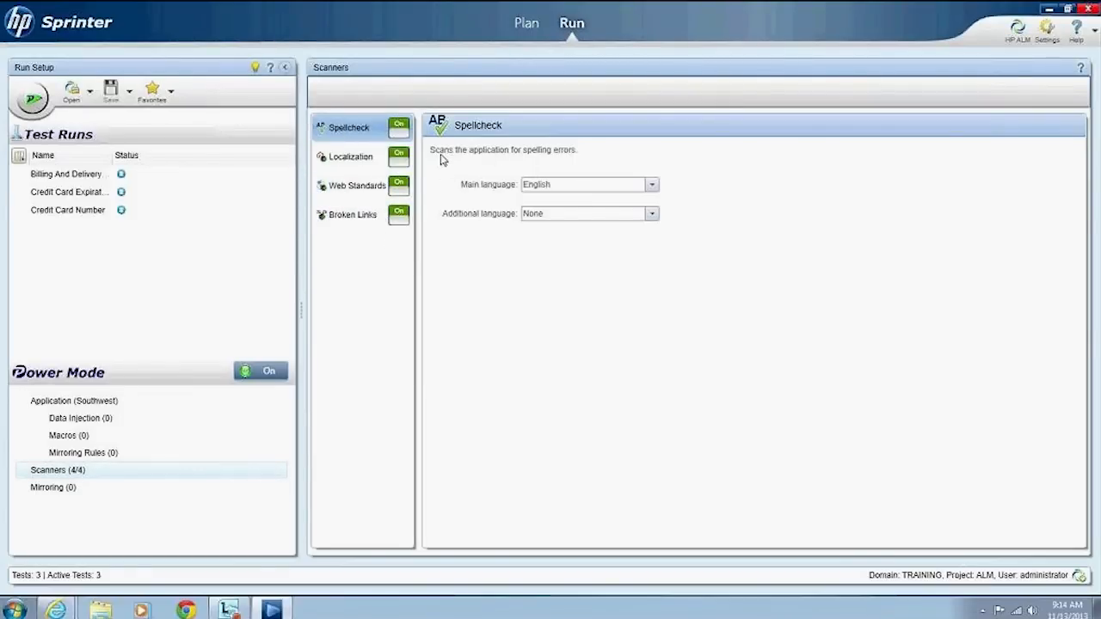
{"action": "left_click", "coordinate": [335, 159]}
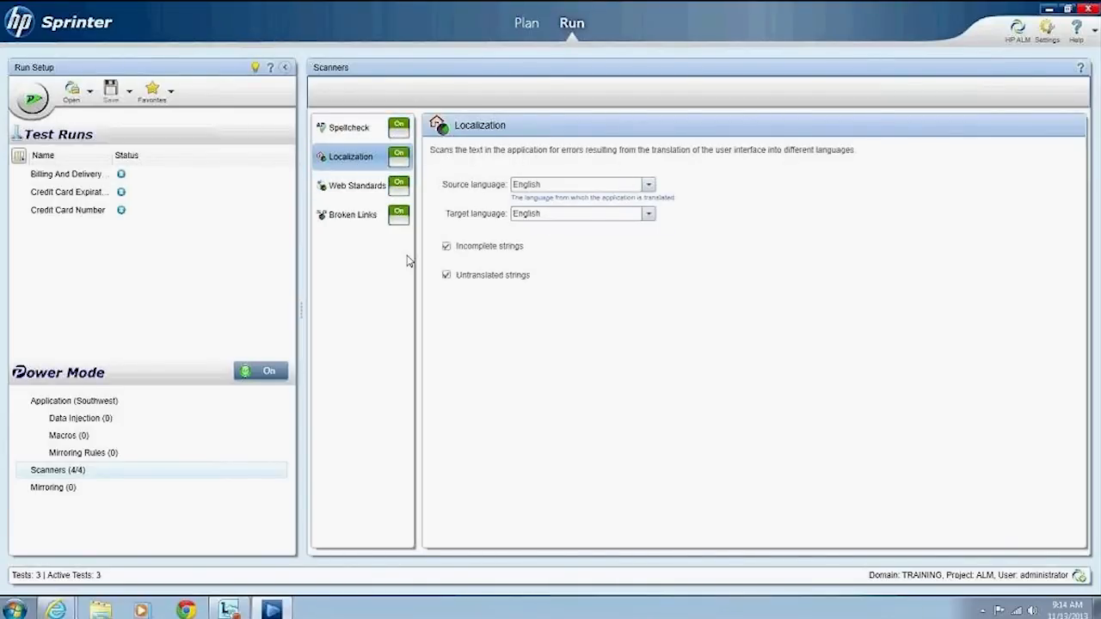
{"action": "left_click", "coordinate": [353, 193]}
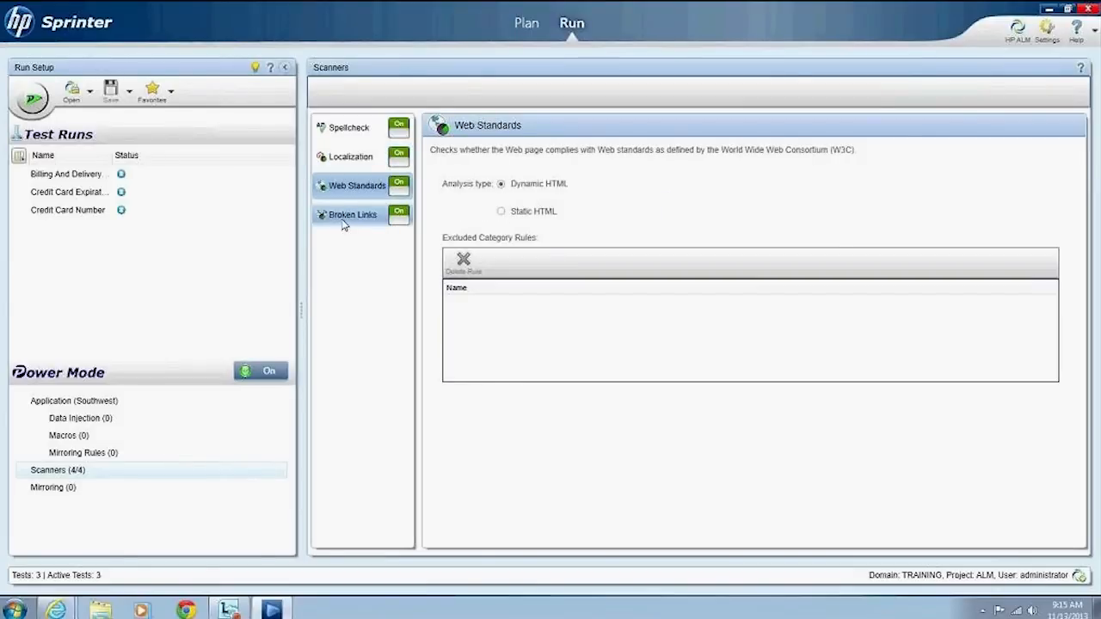
{"action": "left_click", "coordinate": [342, 220]}
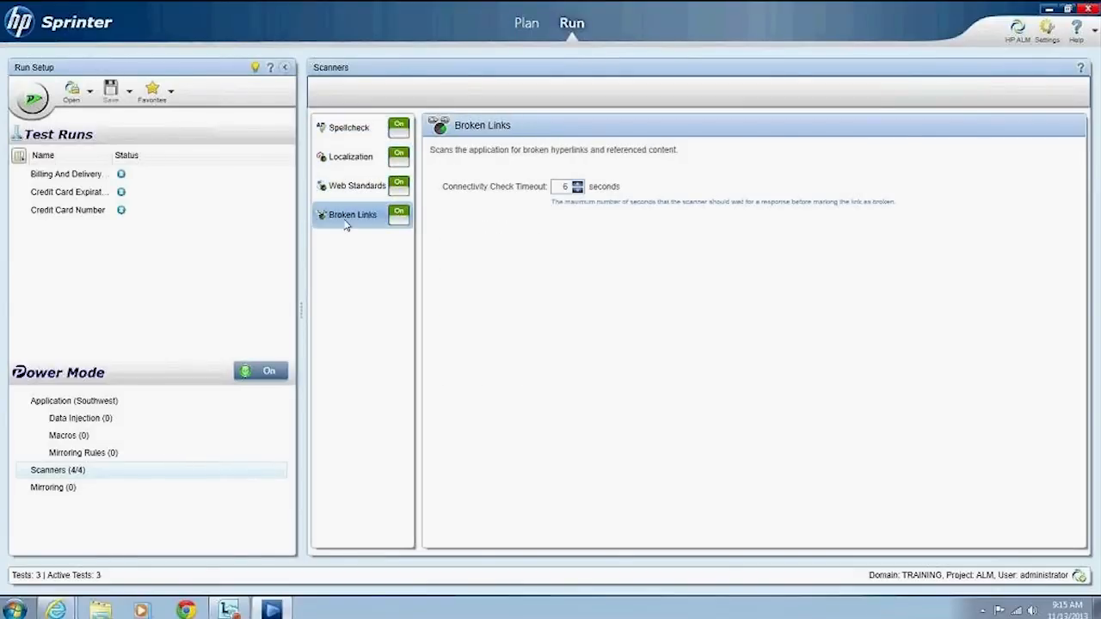
{"action": "left_click", "coordinate": [346, 135]}
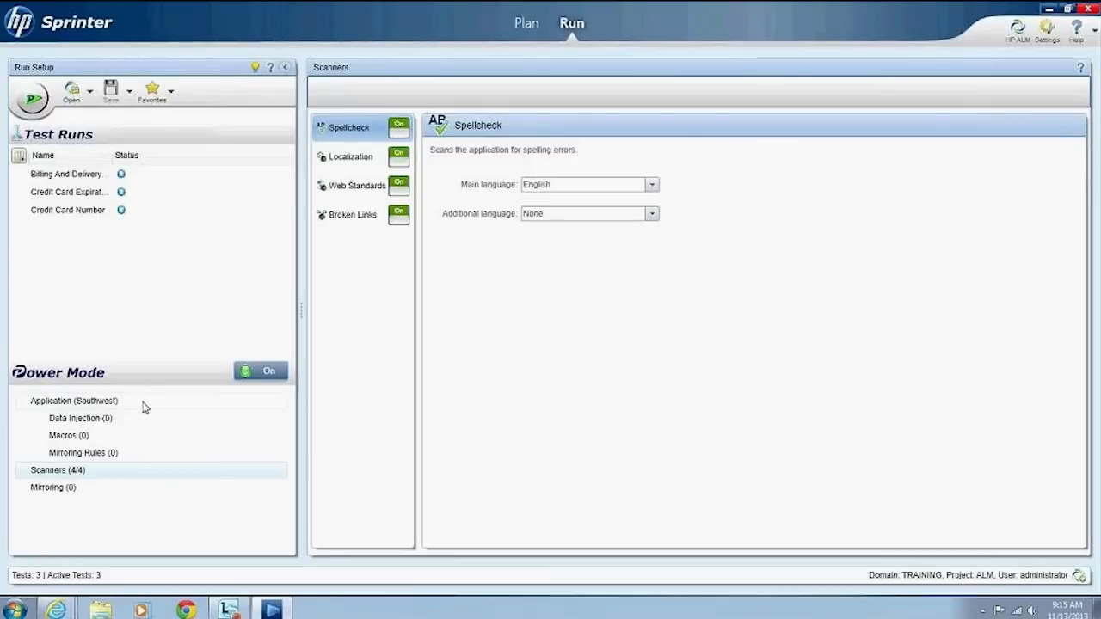
{"action": "left_click", "coordinate": [98, 407]}
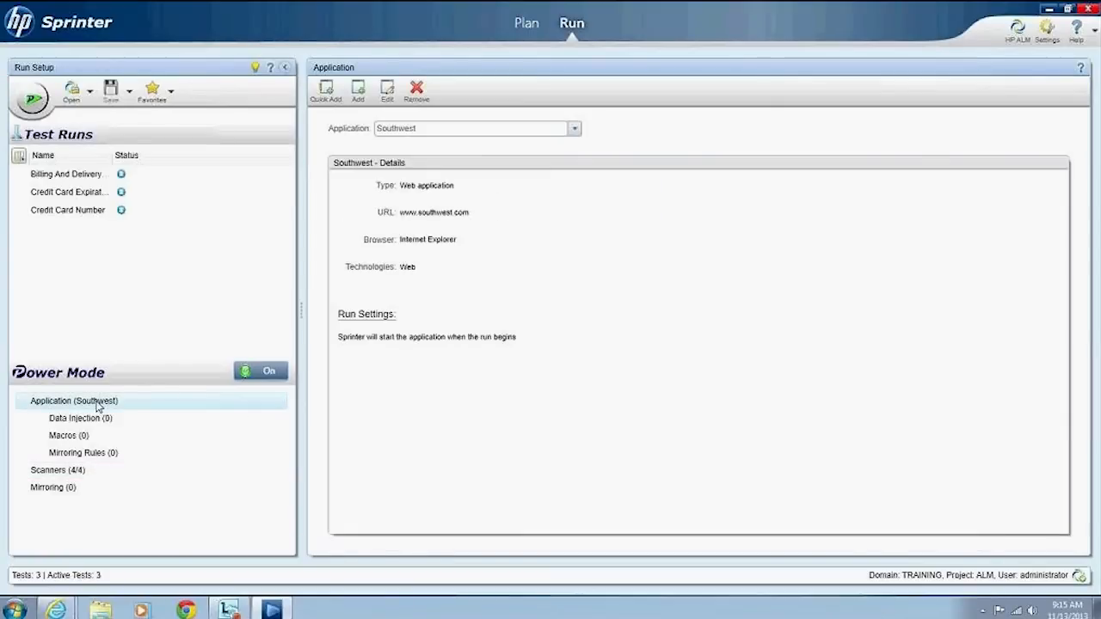
Step: Review the general settings of the Billing And Delivery Address and Credit Card Expiration Date runs, and the latter's parameters
{"action": "left_click", "coordinate": [75, 176]}
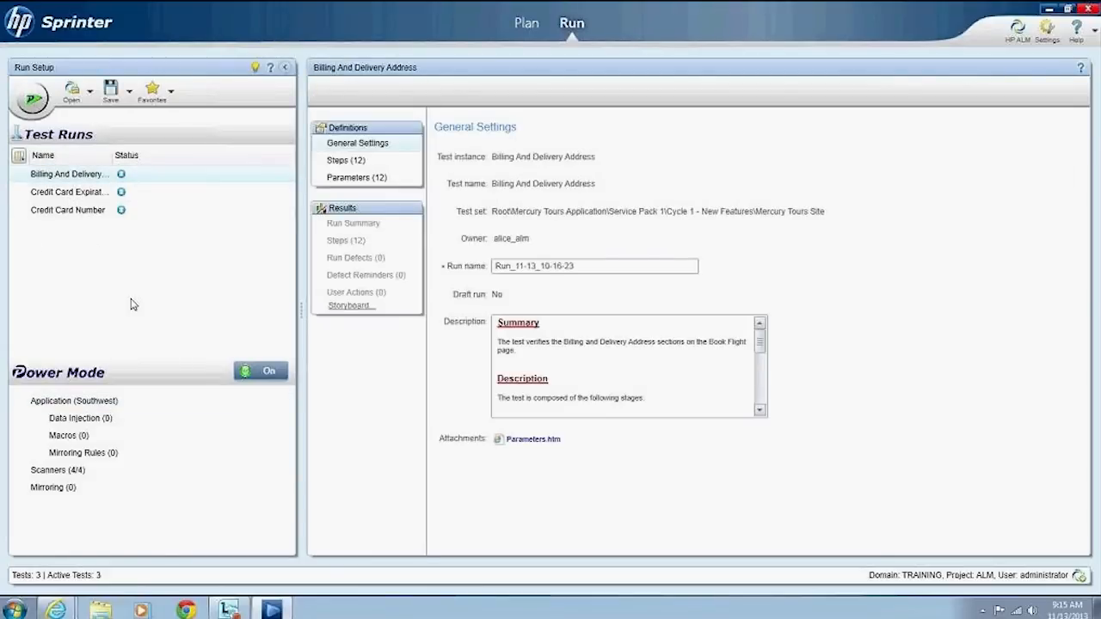
{"action": "left_click", "coordinate": [65, 193]}
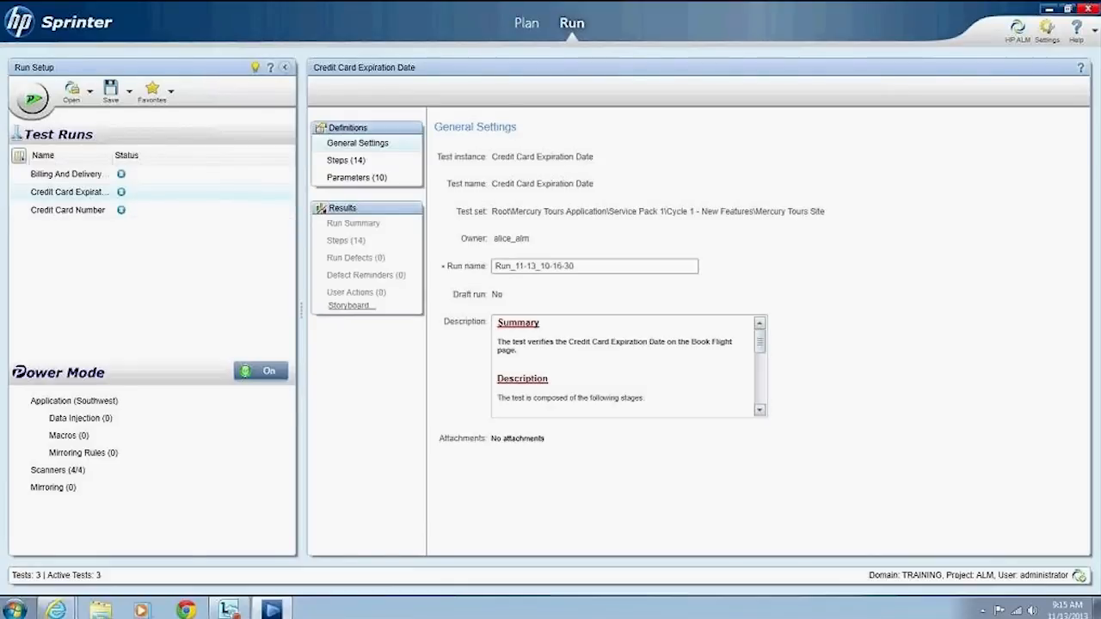
{"action": "left_click_drag", "start_coordinate": [758, 353], "coordinate": [762, 329]}
{"action": "left_click", "coordinate": [367, 178]}
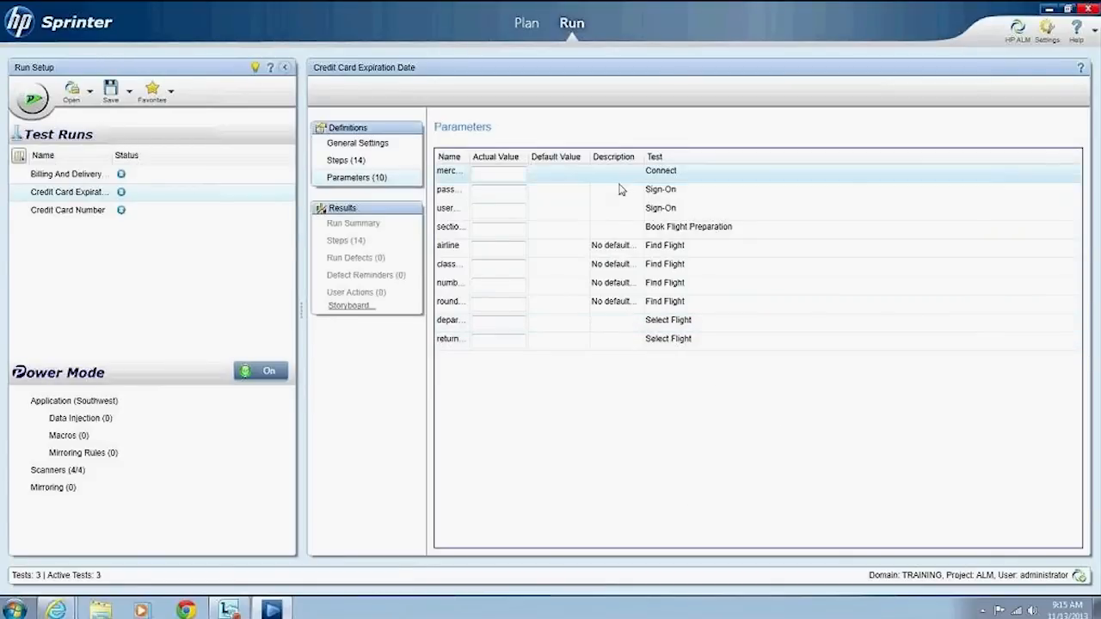
Step: Review the test steps of the Credit Card Expiration Date run and return to its general settings
{"action": "left_click", "coordinate": [343, 160]}
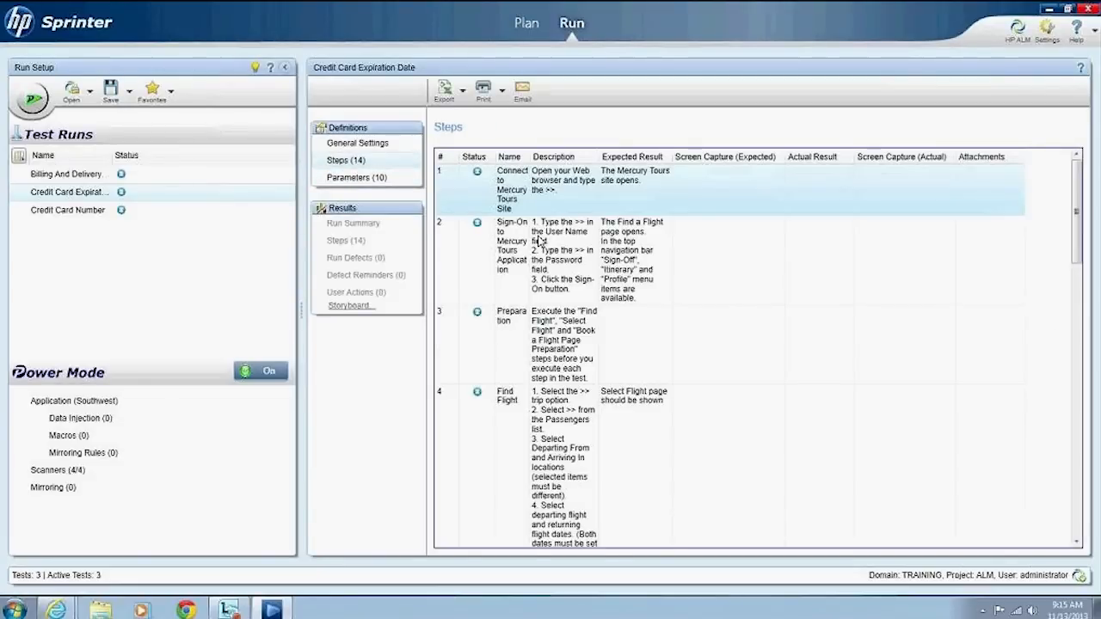
{"action": "scroll", "coordinate": [575, 210], "scroll_direction": "down", "scroll_amount": 5}
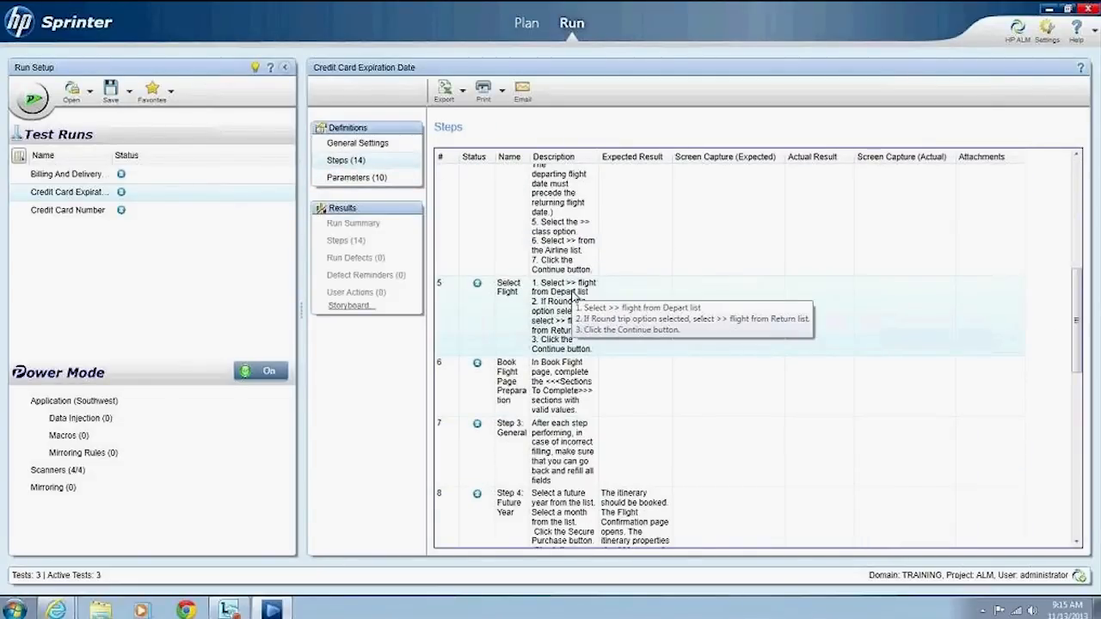
{"action": "scroll", "coordinate": [573, 297], "scroll_direction": "down", "scroll_amount": 3}
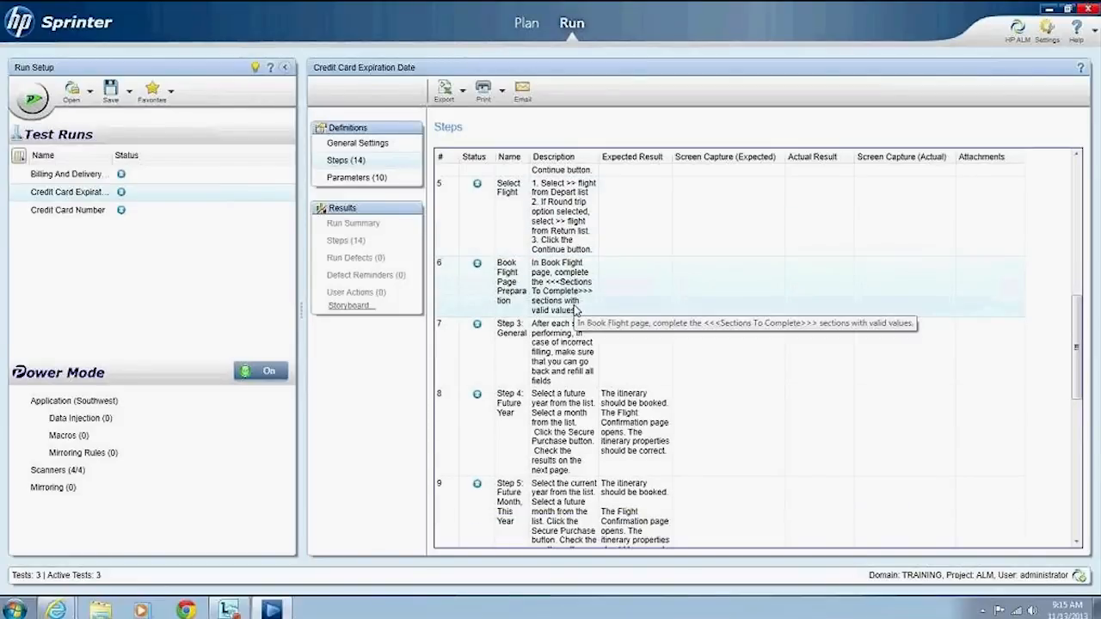
{"action": "scroll", "coordinate": [576, 309], "scroll_direction": "up", "scroll_amount": 8}
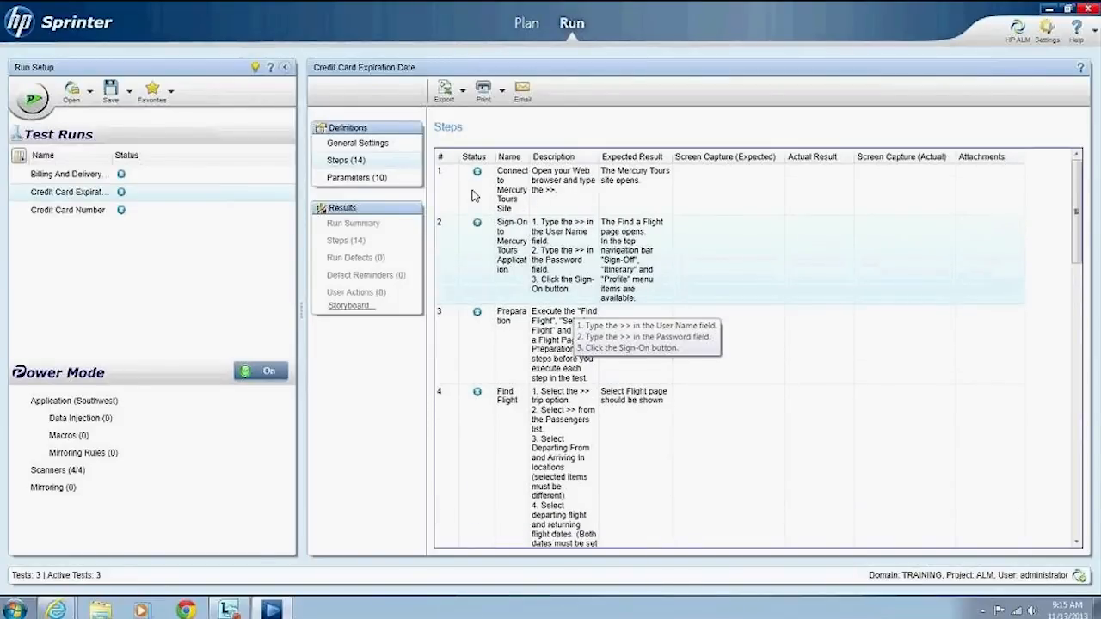
{"action": "left_click", "coordinate": [381, 145]}
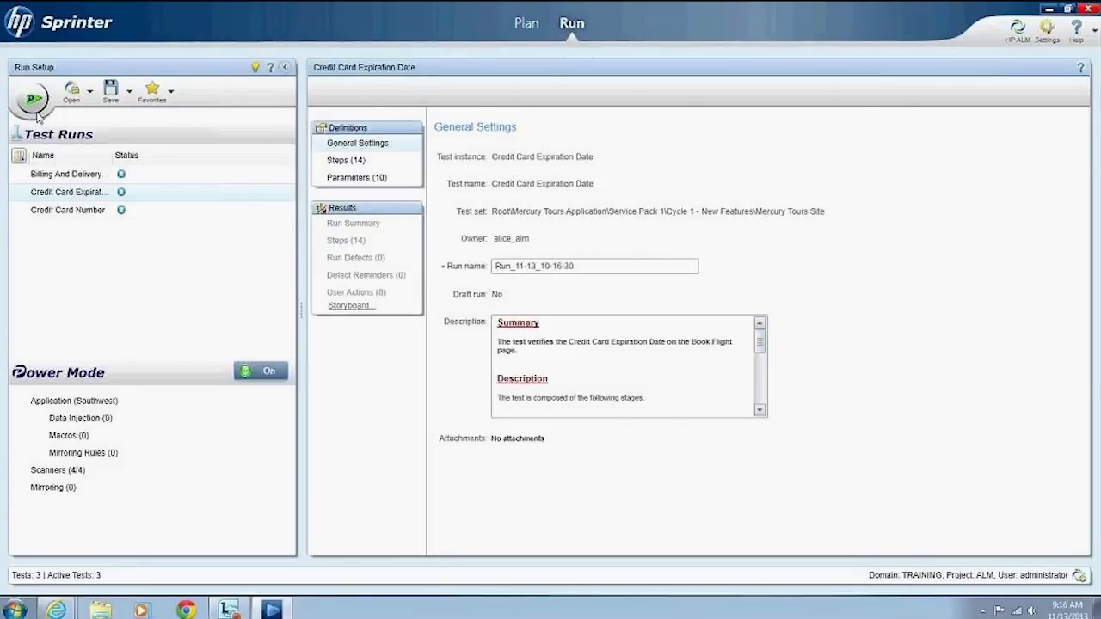
Step: Start the Billing And Delivery Address run and open a screen annotation for the actual result of step 1
{"action": "left_click", "coordinate": [67, 176]}
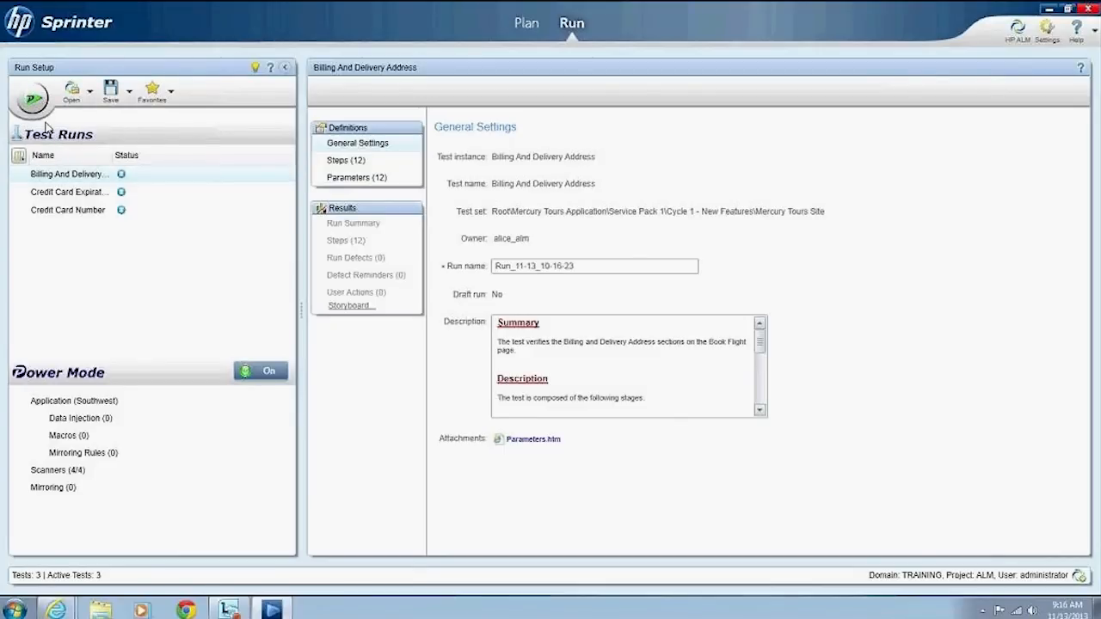
{"action": "left_click", "coordinate": [32, 99]}
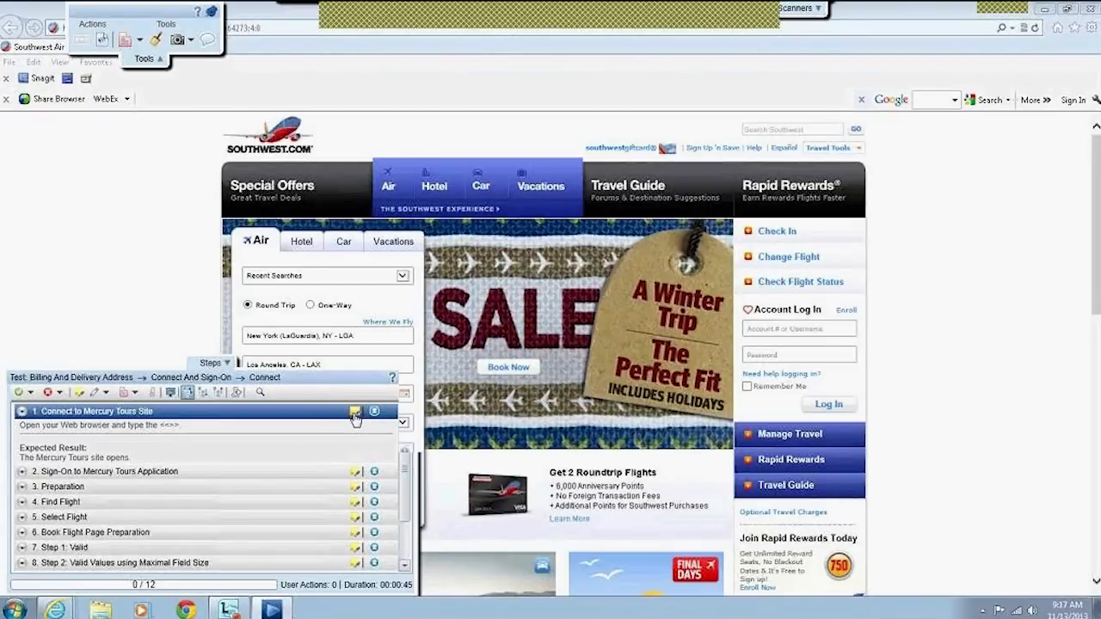
{"action": "left_click", "coordinate": [355, 414]}
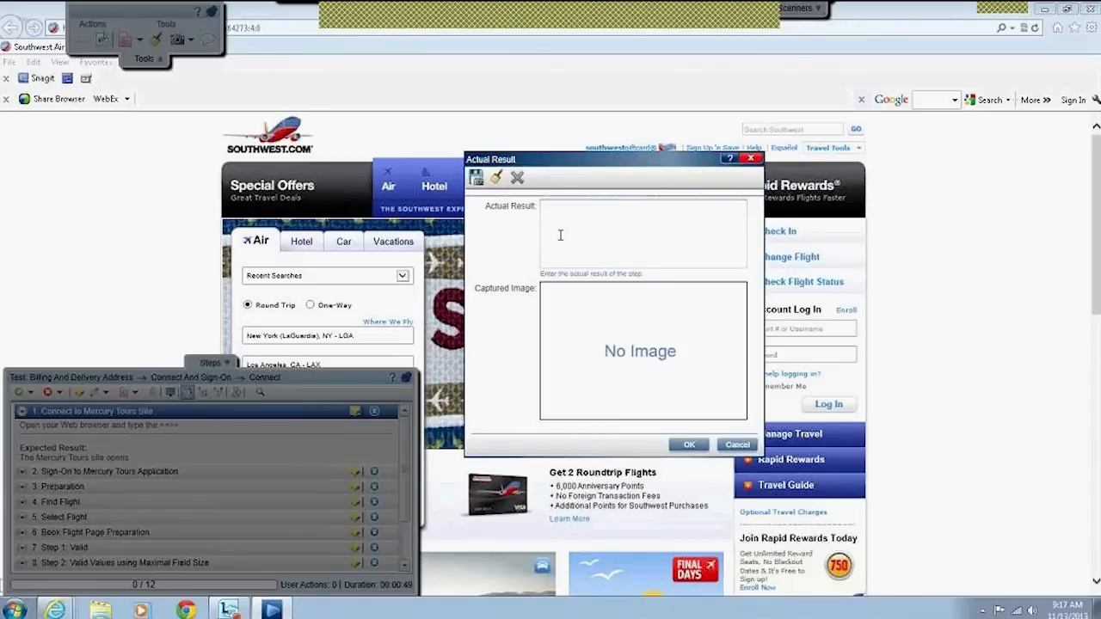
{"action": "left_click", "coordinate": [496, 178]}
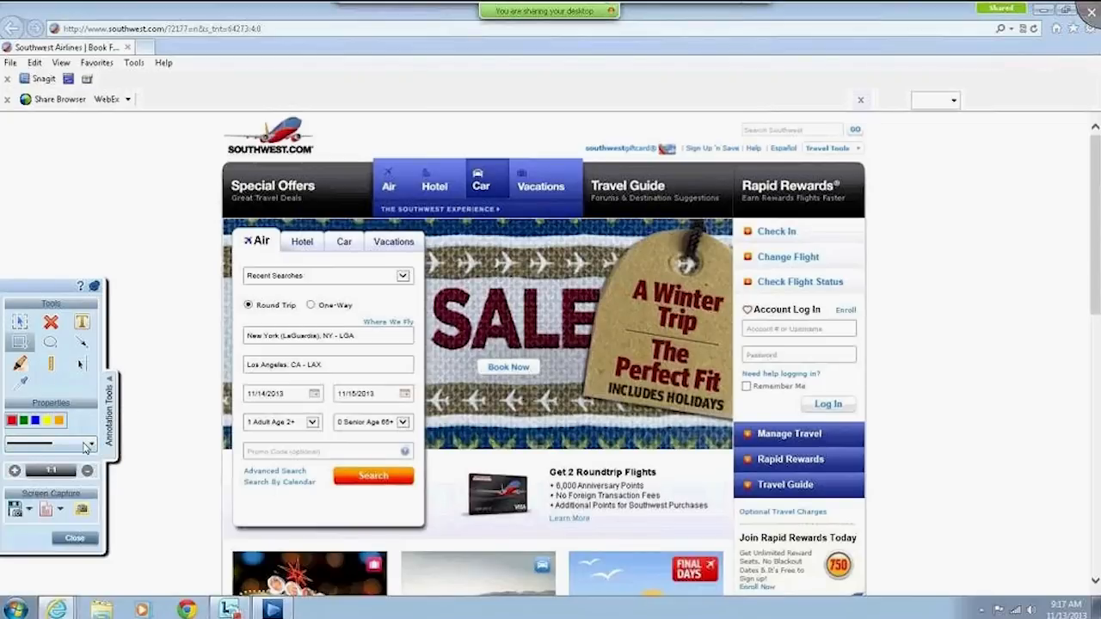
Step: Add an empty text box beside the Southwest logo and a red rectangle around the Air, Hotel, Car and Vacations menu
{"action": "left_click", "coordinate": [17, 323]}
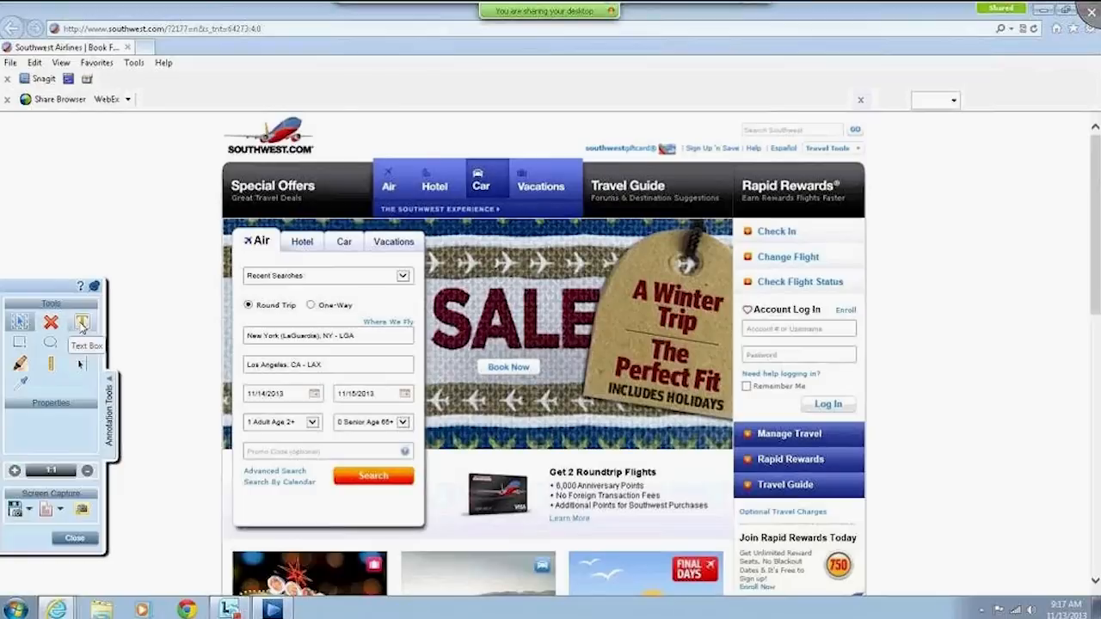
{"action": "left_click", "coordinate": [81, 324]}
{"action": "mouse_move", "coordinate": [132, 146]}
{"action": "left_mouse_down"}
{"action": "mouse_move", "coordinate": [210, 244]}
{"action": "mouse_move", "coordinate": [215, 233]}
{"action": "left_mouse_up"}
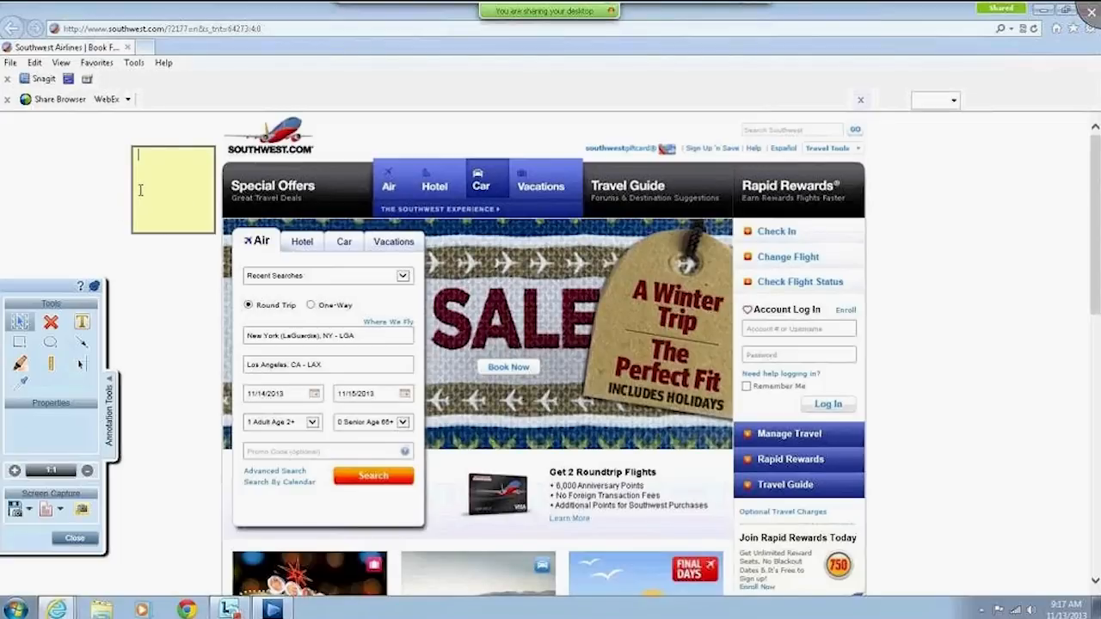
{"action": "left_click", "coordinate": [19, 342]}
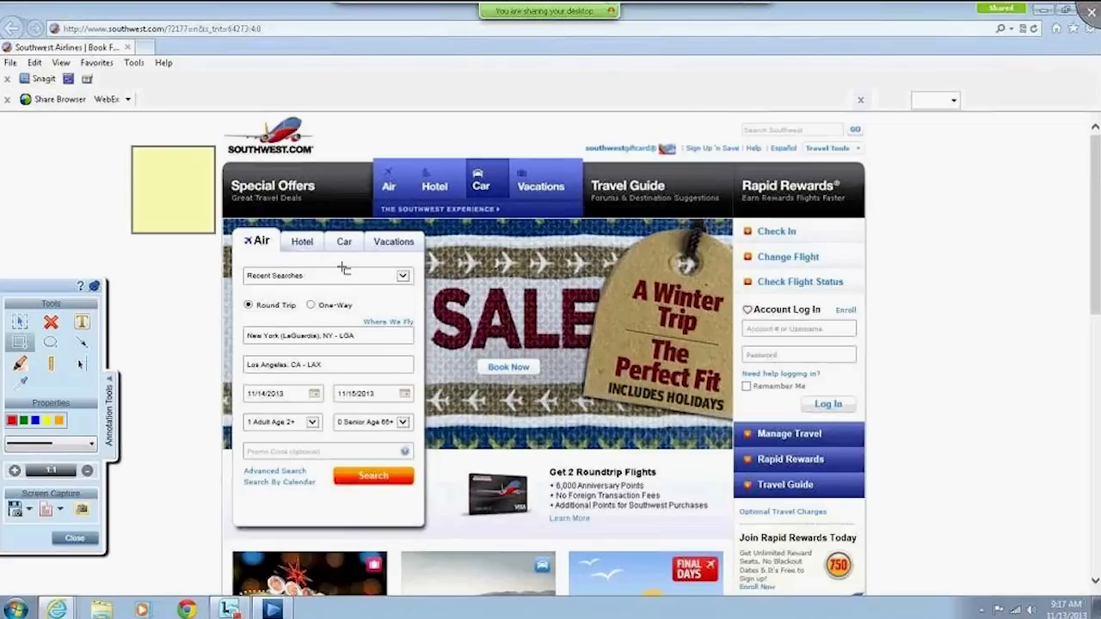
{"action": "mouse_move", "coordinate": [354, 136]}
{"action": "left_mouse_down"}
{"action": "mouse_move", "coordinate": [553, 237]}
{"action": "mouse_move", "coordinate": [606, 234]}
{"action": "left_mouse_up"}
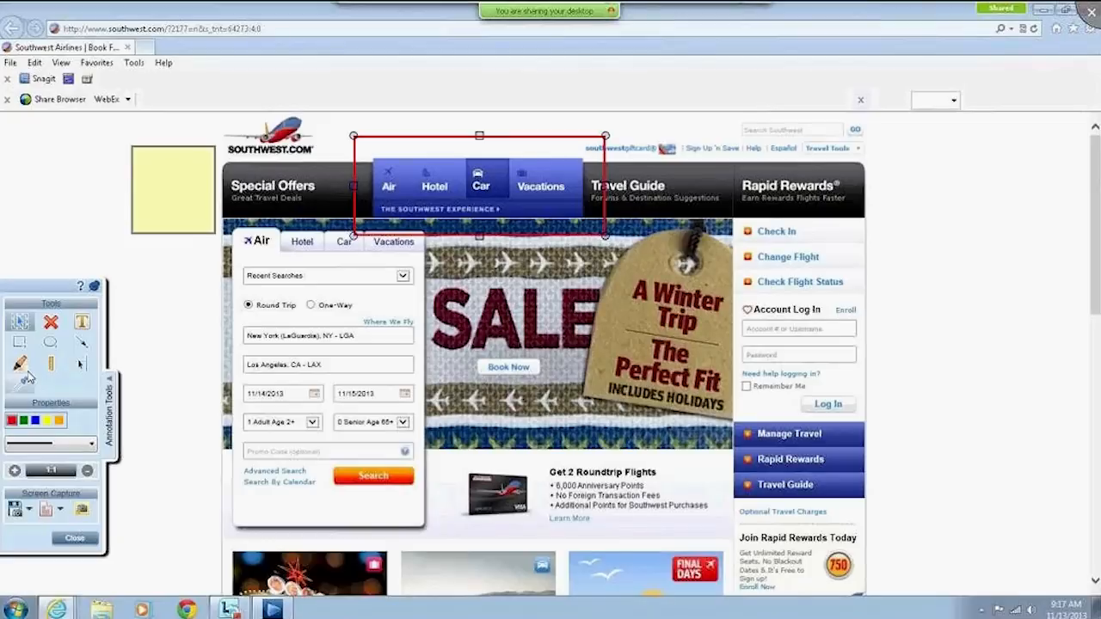
Step: Review the color and line thickness options of the rectangle annotation tool
{"action": "left_click", "coordinate": [22, 343]}
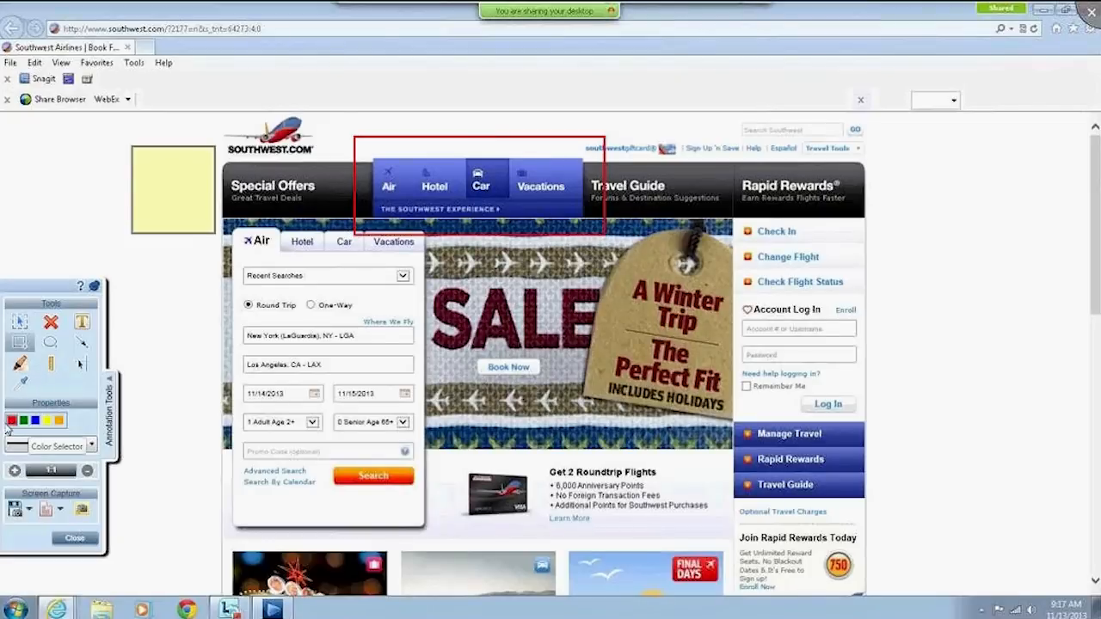
{"action": "left_click", "coordinate": [91, 445]}
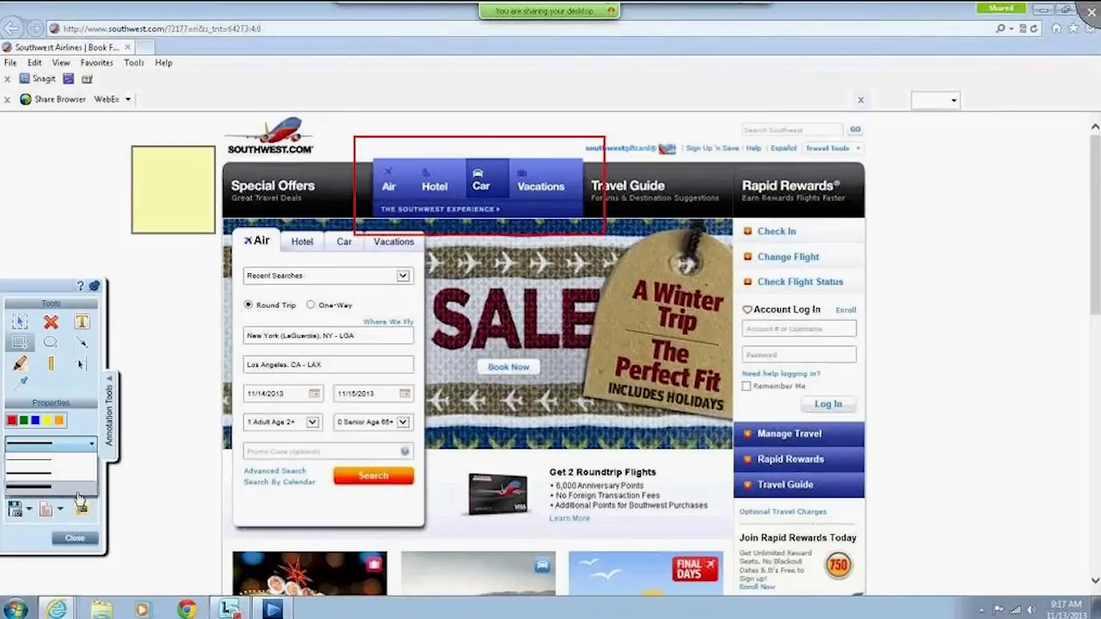
{"action": "left_click", "coordinate": [71, 488]}
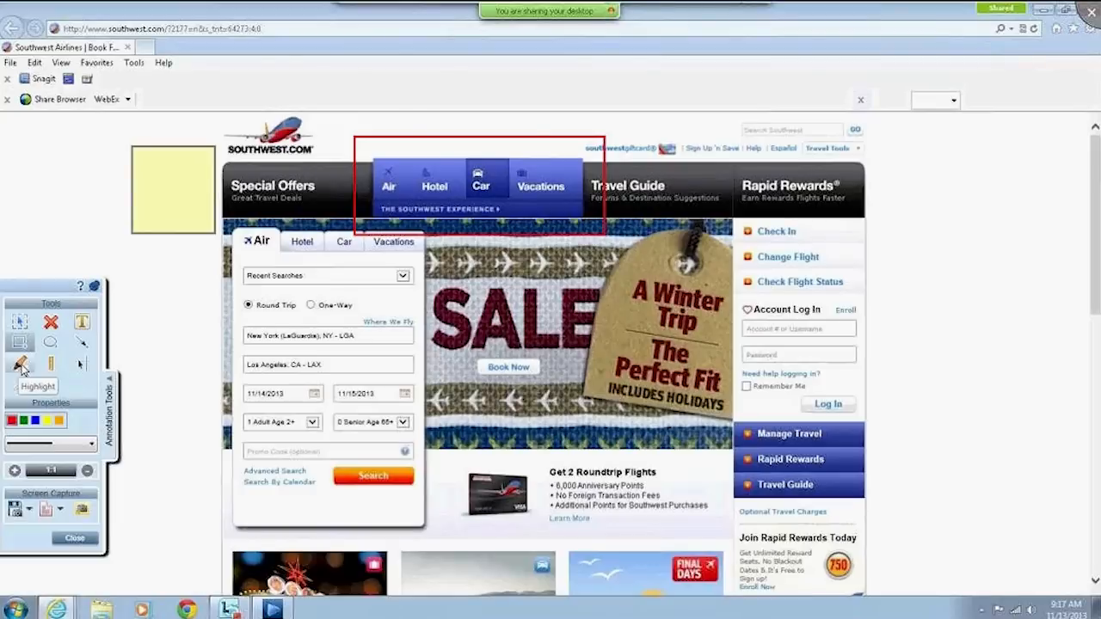
Step: Mark the RGB color values beside the Log In button and on the Special Offers banner of the captured page
{"action": "left_click", "coordinate": [23, 385]}
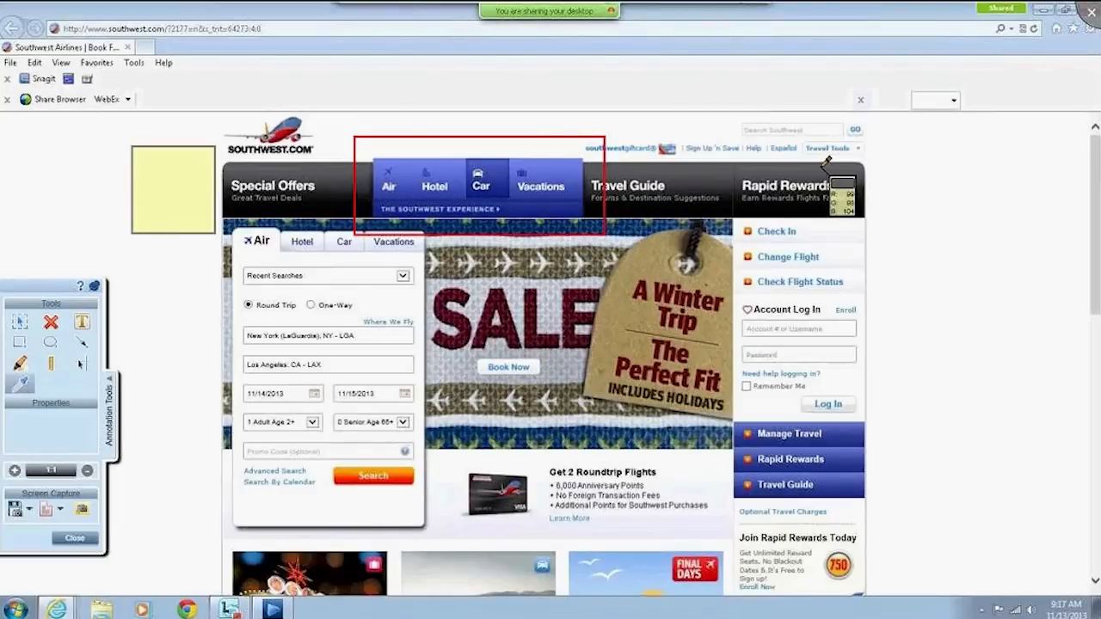
{"action": "left_click", "coordinate": [783, 405]}
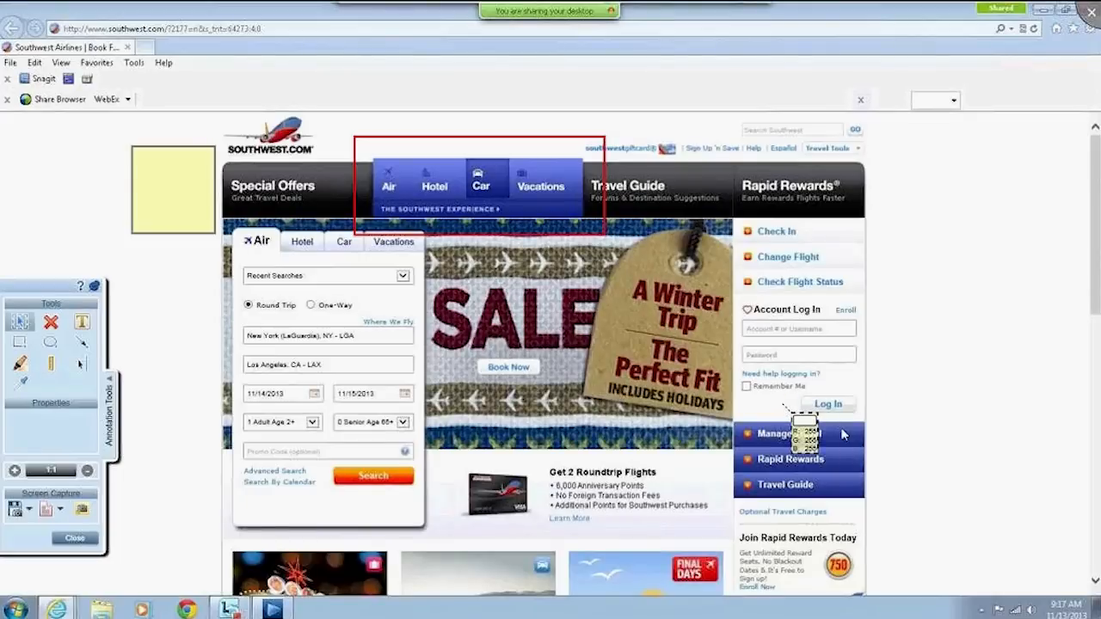
{"action": "left_click", "coordinate": [23, 384]}
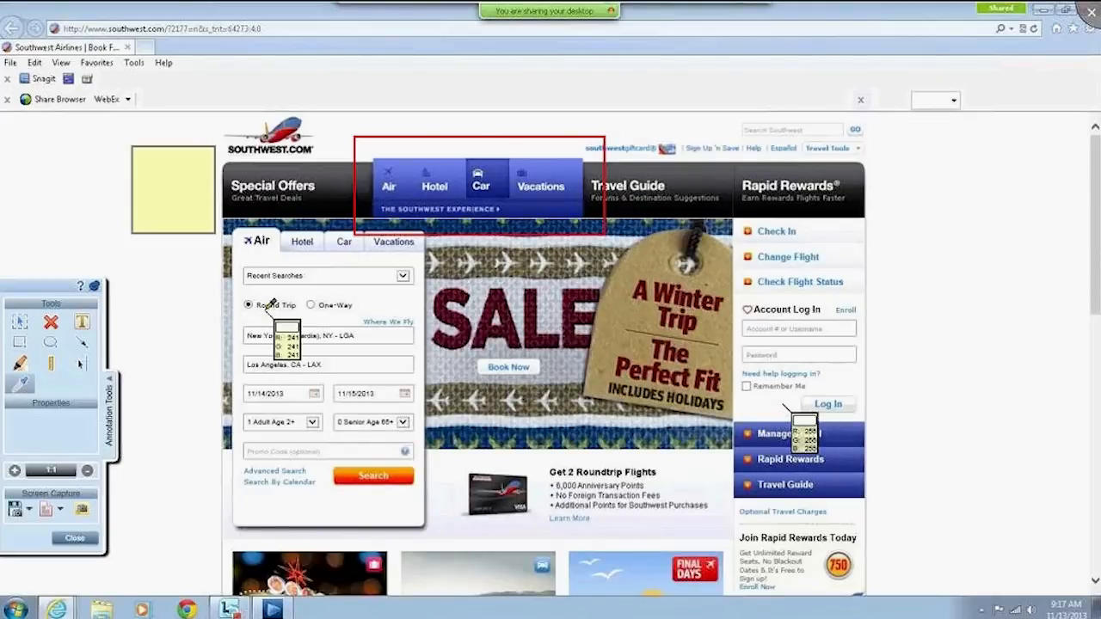
{"action": "left_click", "coordinate": [290, 174]}
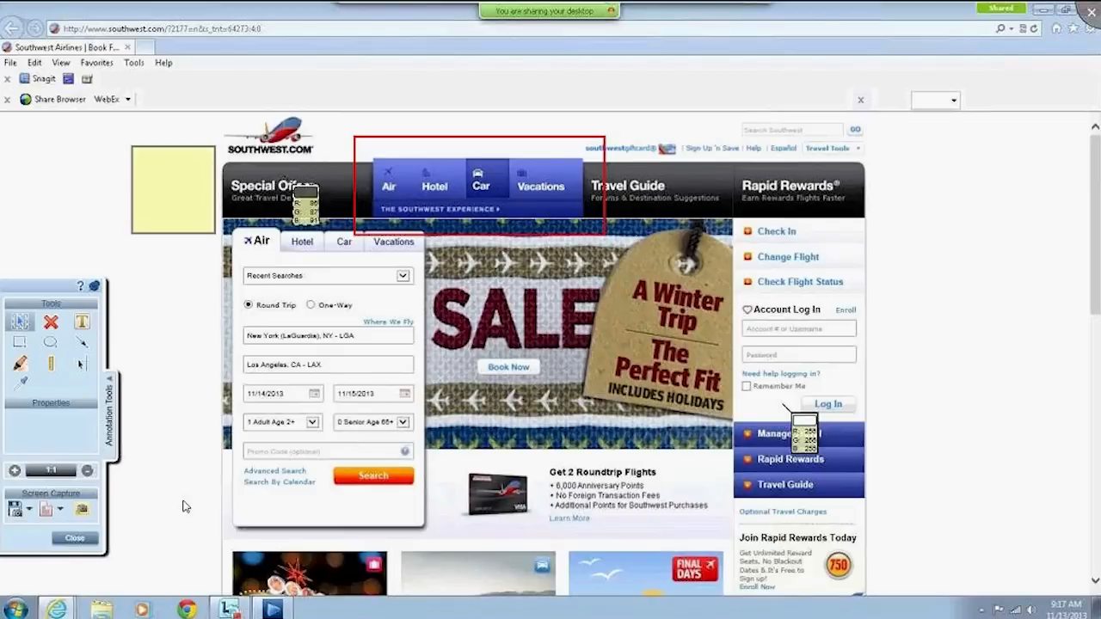
Step: Measure horizontally across the page with the ruler annotation and move the measurement line down over the lower promotional images
{"action": "left_click", "coordinate": [53, 363]}
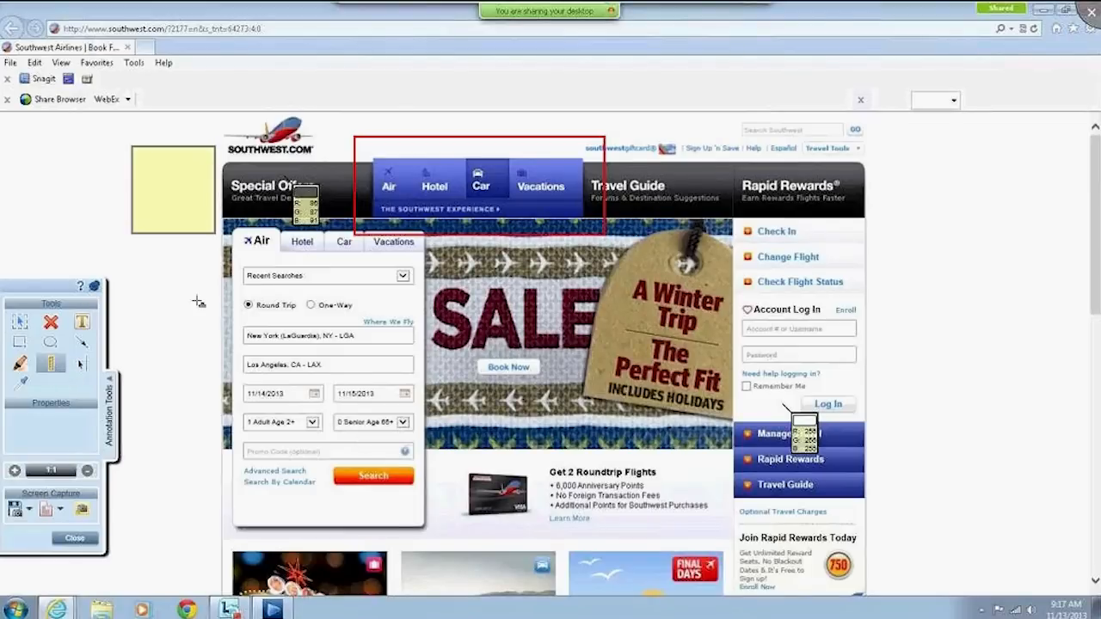
{"action": "mouse_move", "coordinate": [180, 283]}
{"action": "left_mouse_down"}
{"action": "mouse_move", "coordinate": [630, 317]}
{"action": "mouse_move", "coordinate": [923, 283]}
{"action": "left_mouse_up"}
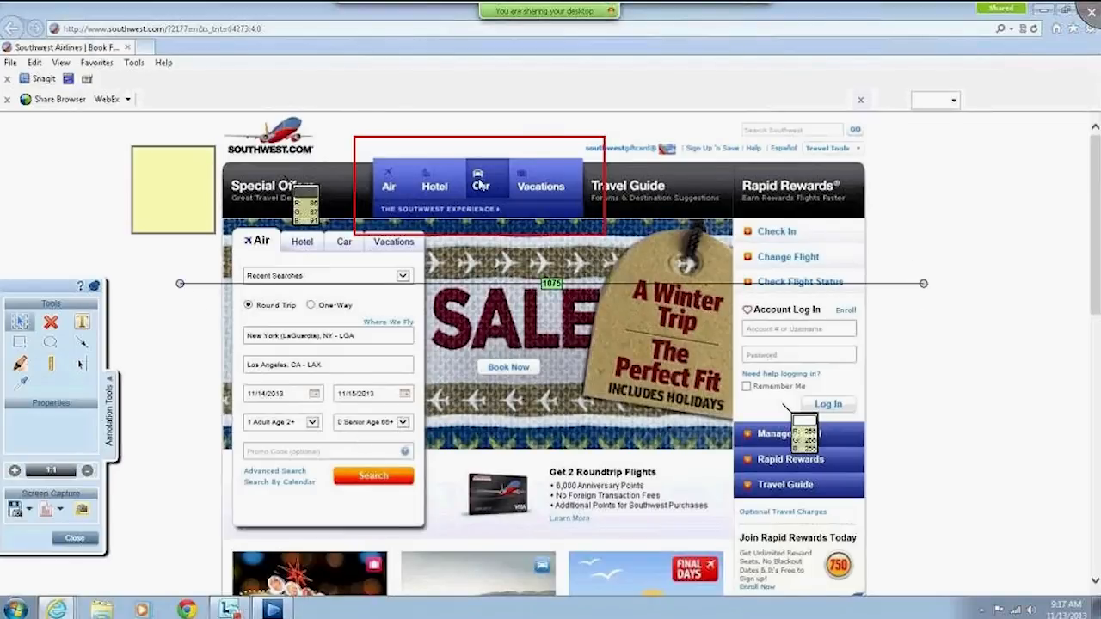
{"action": "left_click_drag", "start_coordinate": [570, 282], "coordinate": [570, 552]}
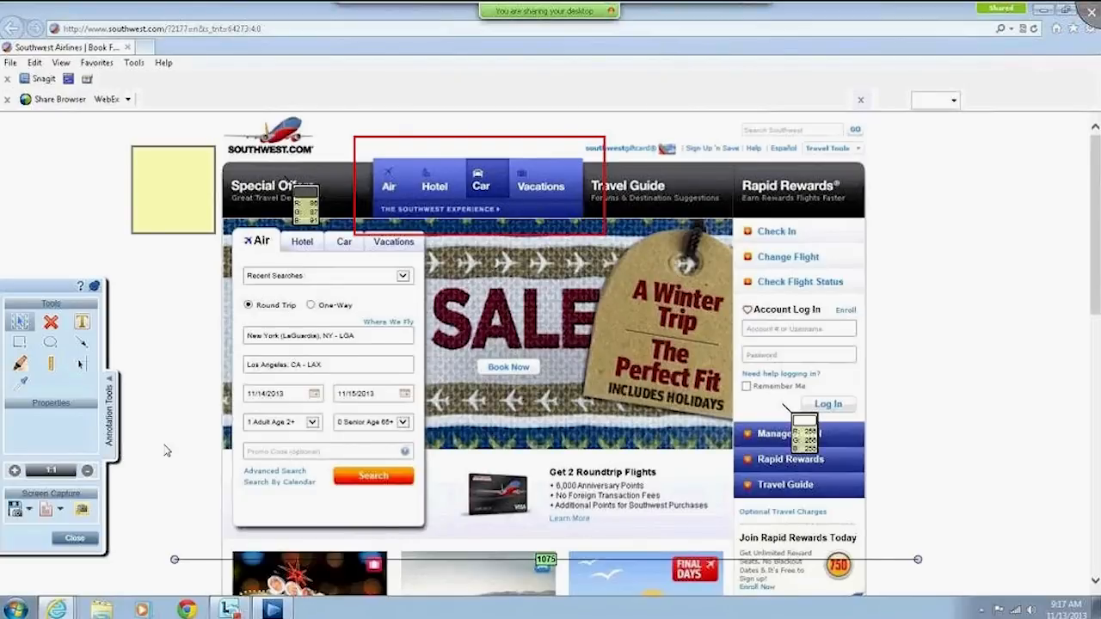
Step: Review the screen capture's Save, Print and Email options and its Smart Defect and New Defect options
{"action": "left_click", "coordinate": [29, 511]}
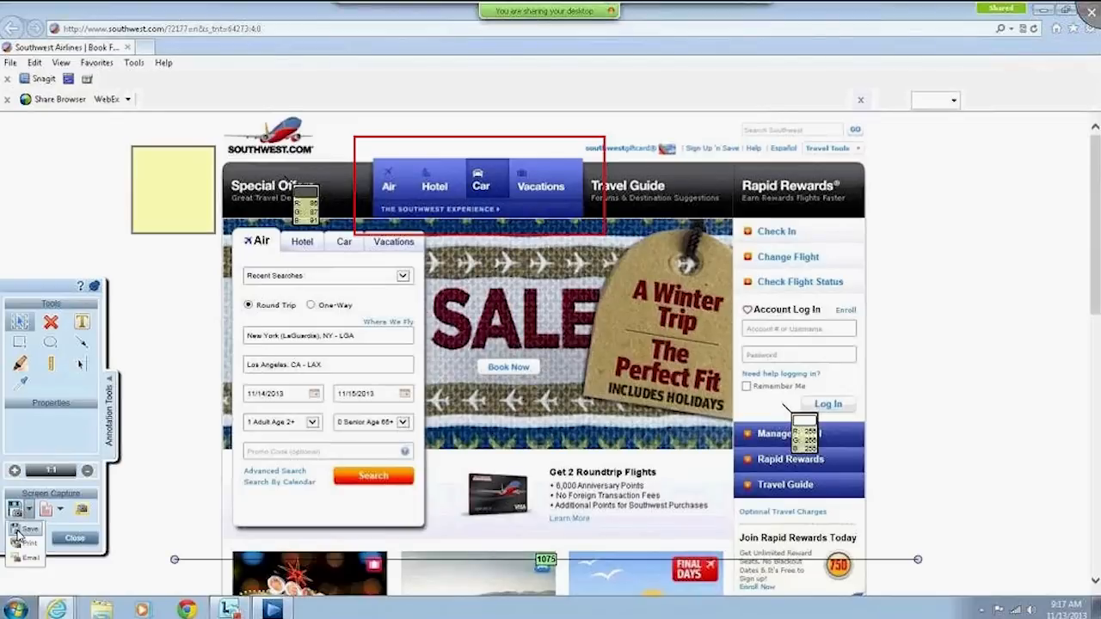
{"action": "left_click", "coordinate": [60, 514]}
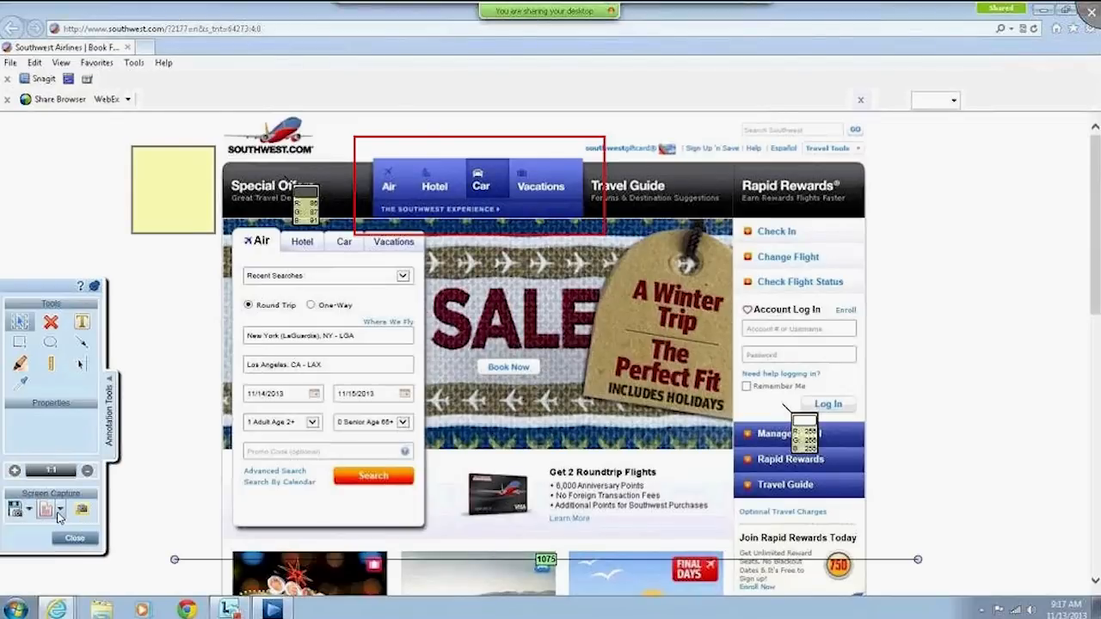
{"action": "left_click", "coordinate": [60, 509]}
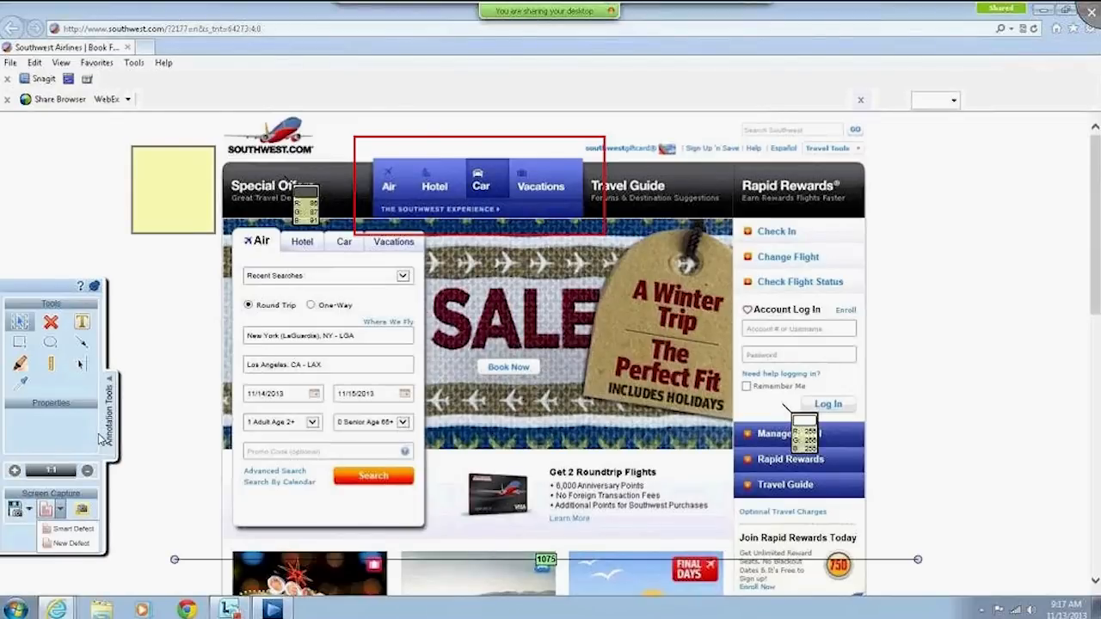
{"action": "left_click", "coordinate": [63, 509]}
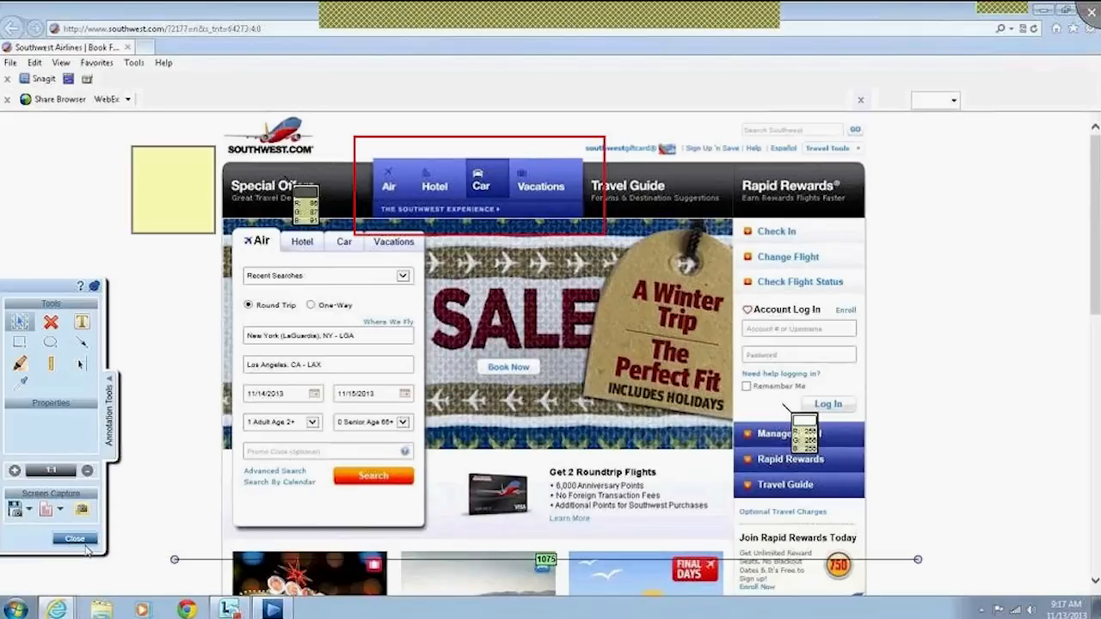
Step: Store the annotated capture as the actual result of Connect to Mercury Tours Site and mark that step as passed
{"action": "left_click", "coordinate": [75, 539]}
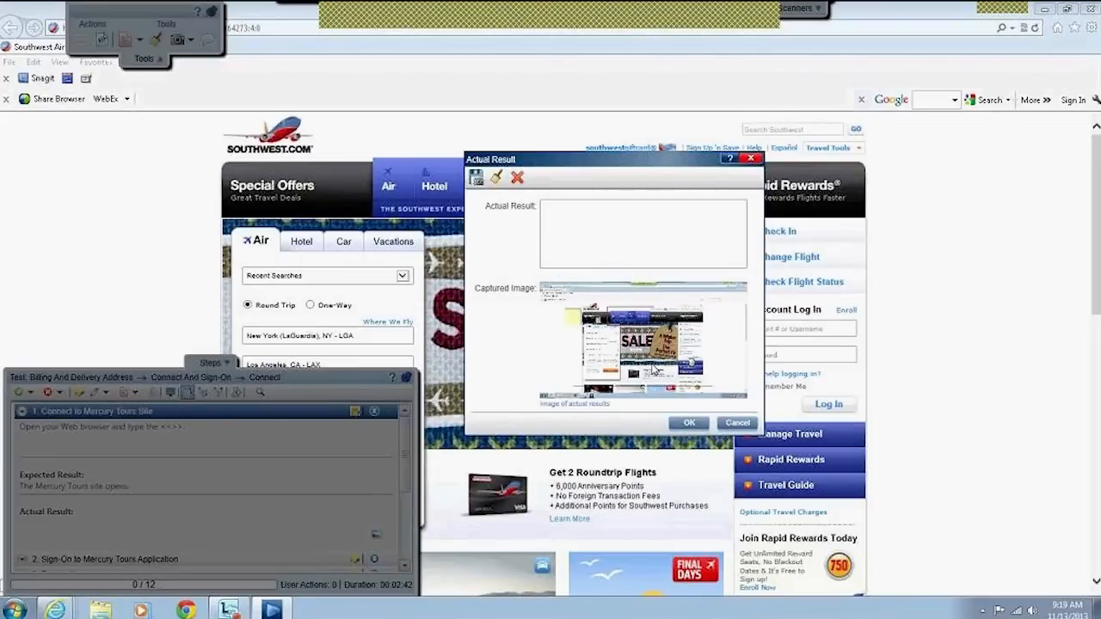
{"action": "left_click", "coordinate": [687, 423]}
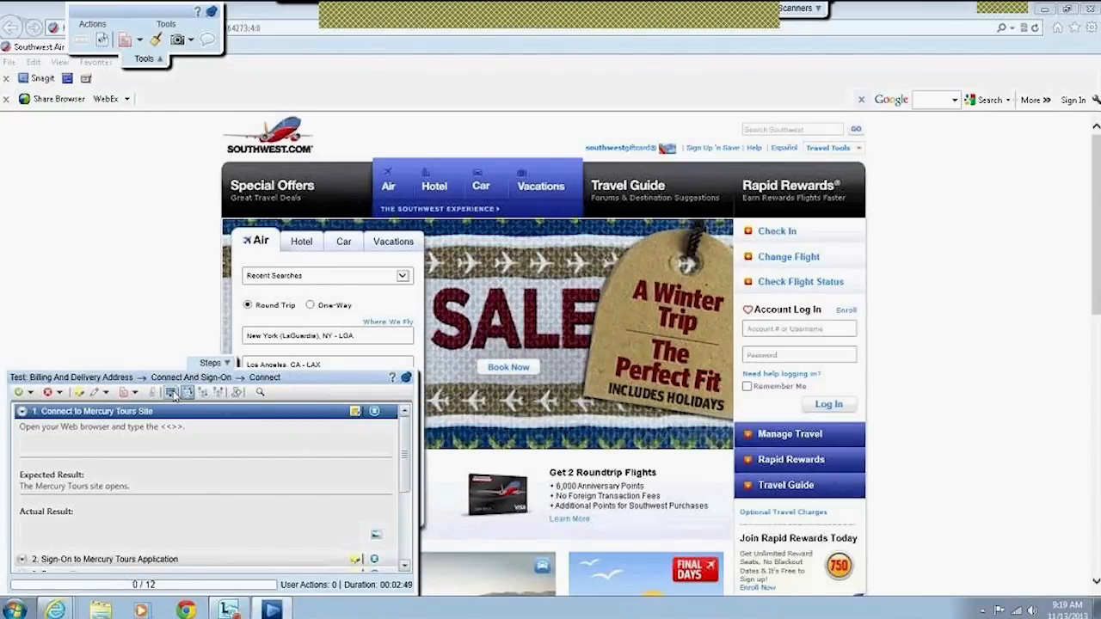
{"action": "left_click", "coordinate": [19, 393]}
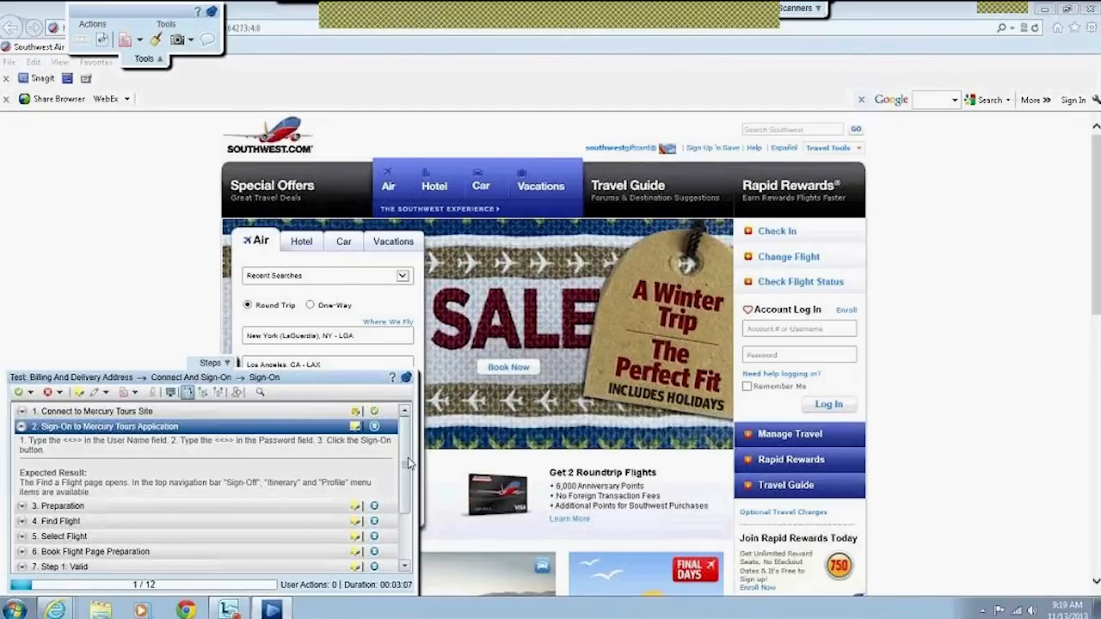
{"action": "scroll", "coordinate": [411, 507], "scroll_direction": "down", "scroll_amount": 1}
{"action": "scroll", "coordinate": [411, 507], "scroll_direction": "up", "scroll_amount": 2}
Step: Review the Smart Defect settings for the Sign-On step, including which steps to include in the description, and cancel without submitting
{"action": "left_click", "coordinate": [141, 42]}
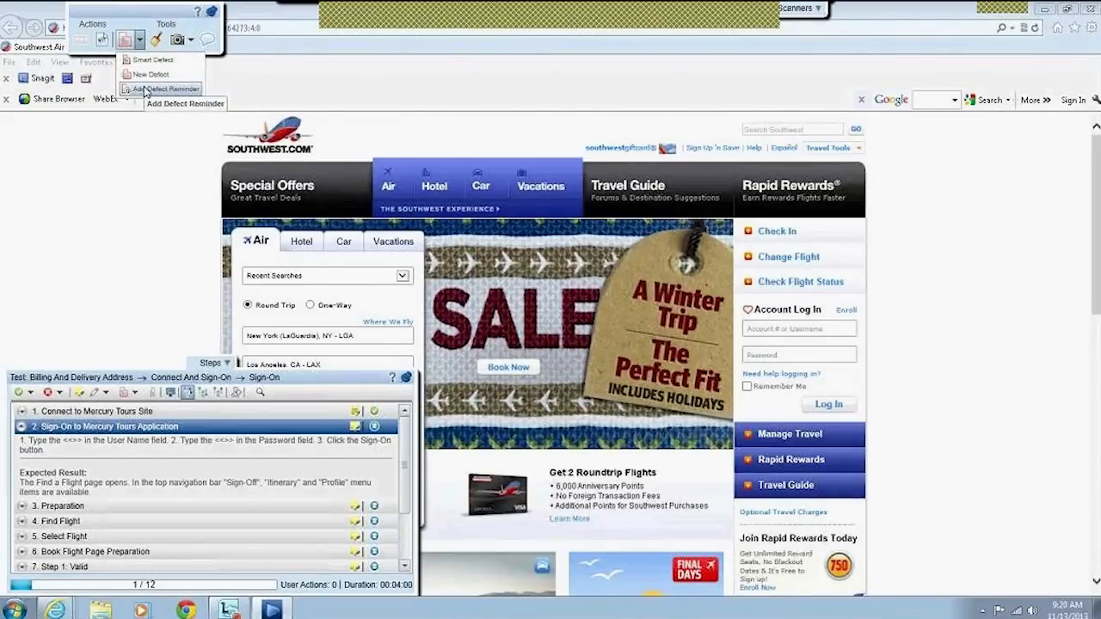
{"action": "left_click", "coordinate": [148, 62]}
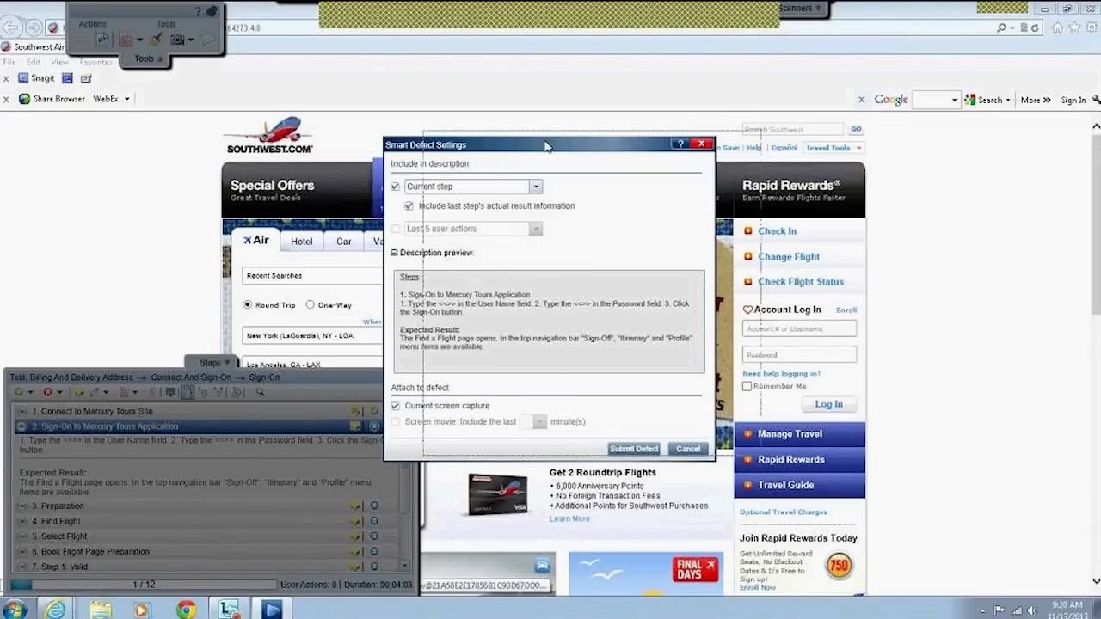
{"action": "left_click_drag", "start_coordinate": [501, 145], "coordinate": [547, 138]}
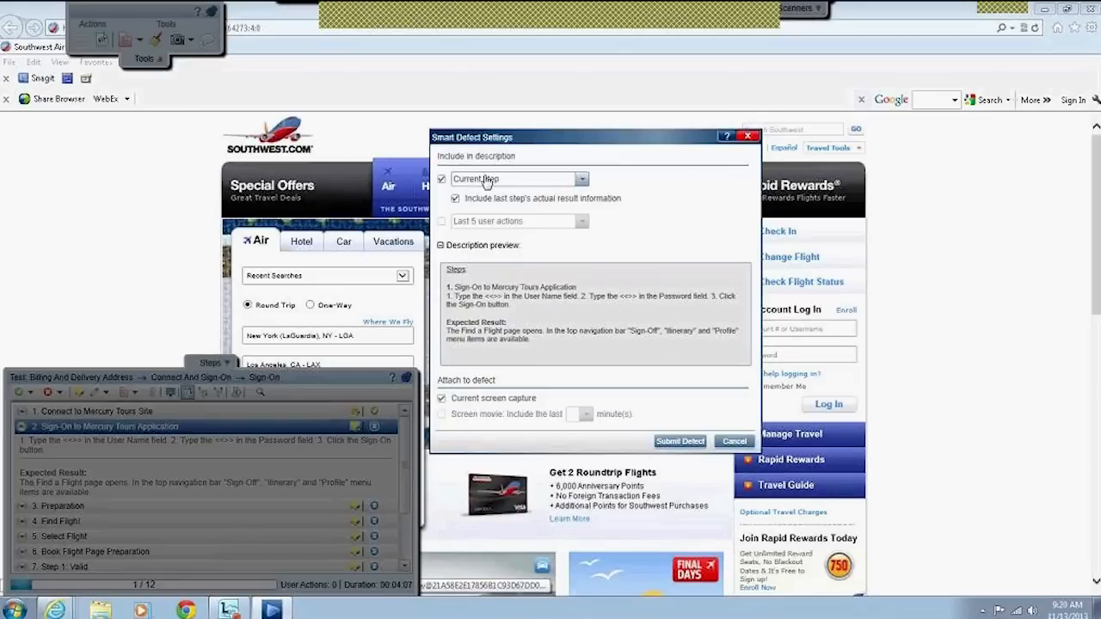
{"action": "left_click", "coordinate": [581, 178]}
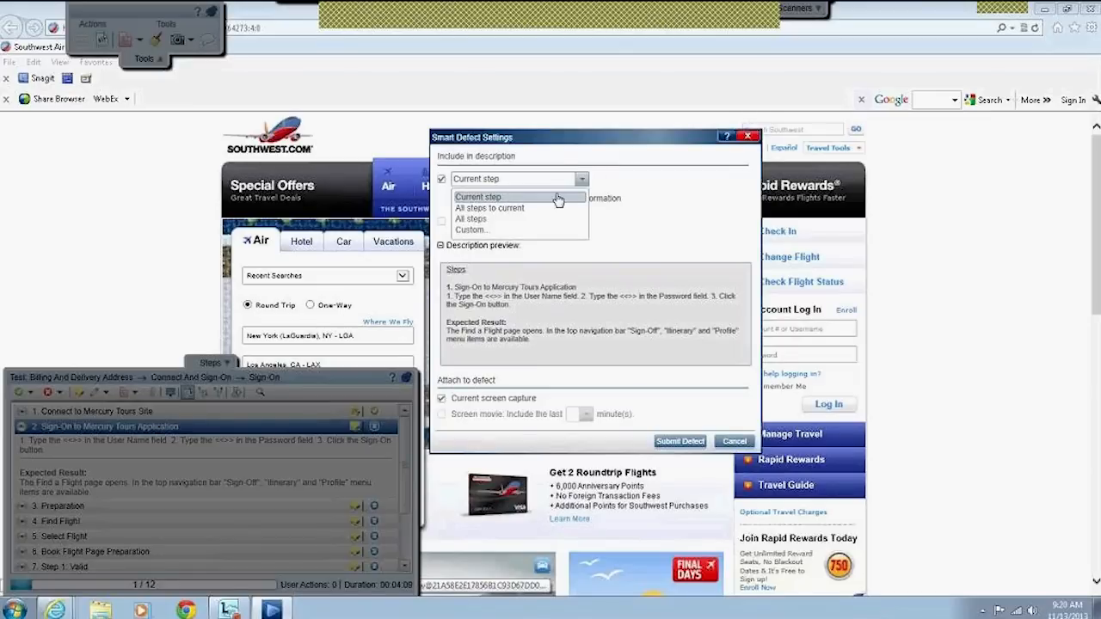
{"action": "left_click", "coordinate": [670, 216]}
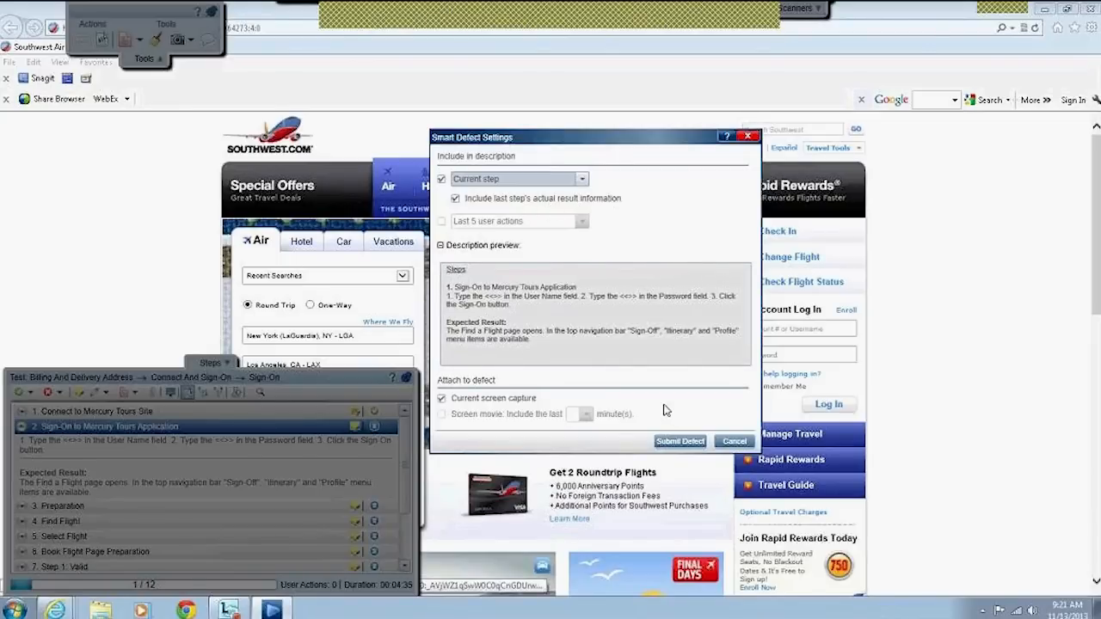
{"action": "left_click", "coordinate": [732, 443]}
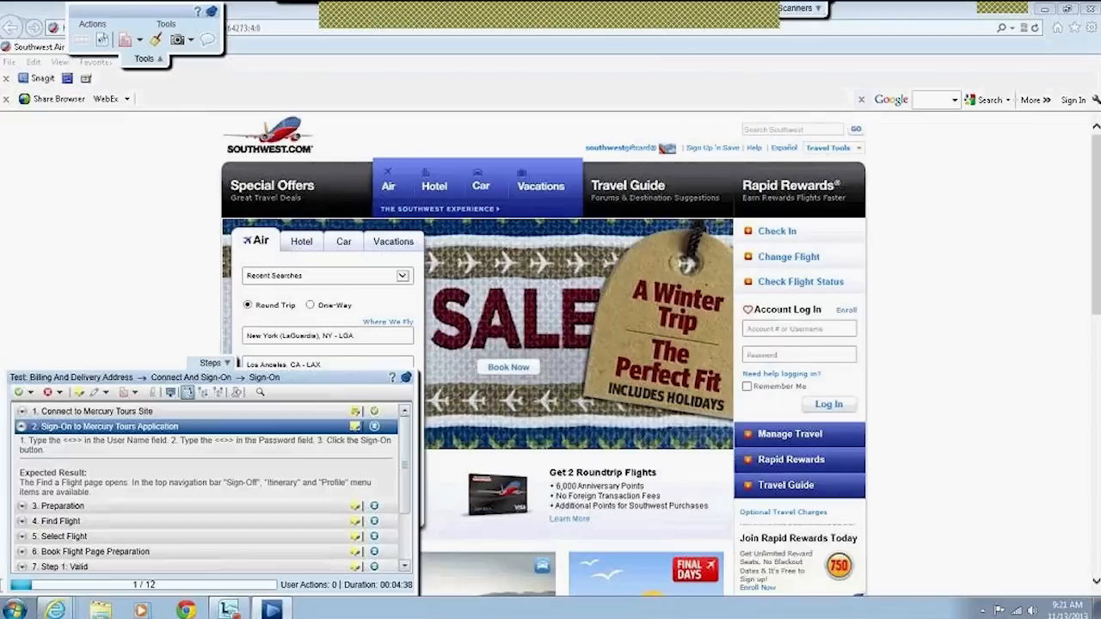
Step: Start a new defect from the Sign-On to Mercury Tours Application step
{"action": "left_click", "coordinate": [140, 39]}
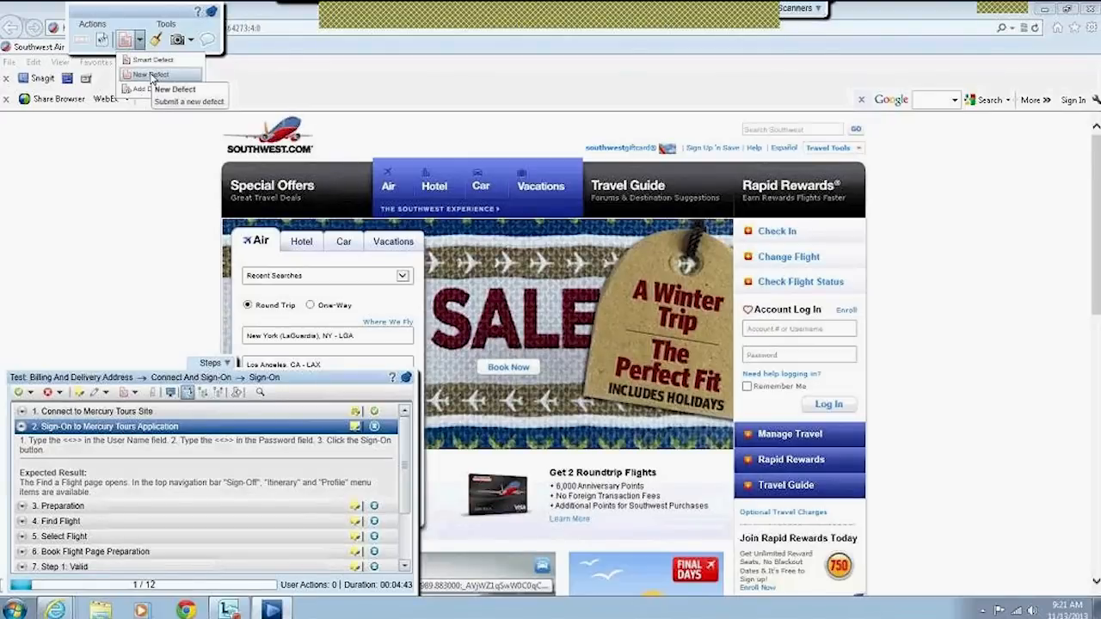
{"action": "left_click", "coordinate": [151, 75]}
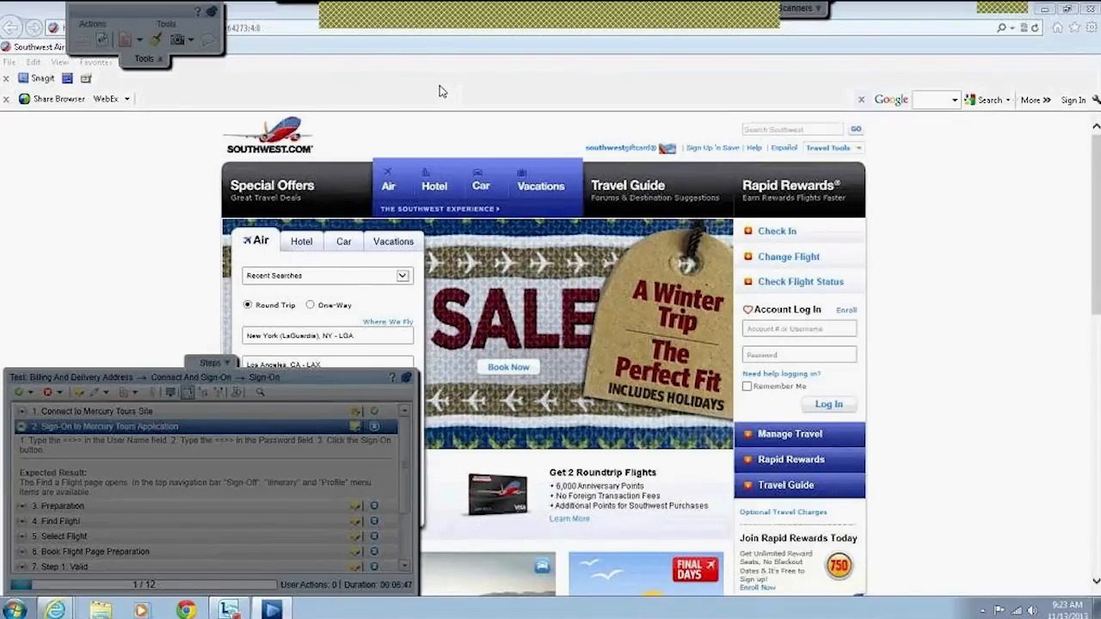
{"action": "mouse_move", "coordinate": [272, 608]}
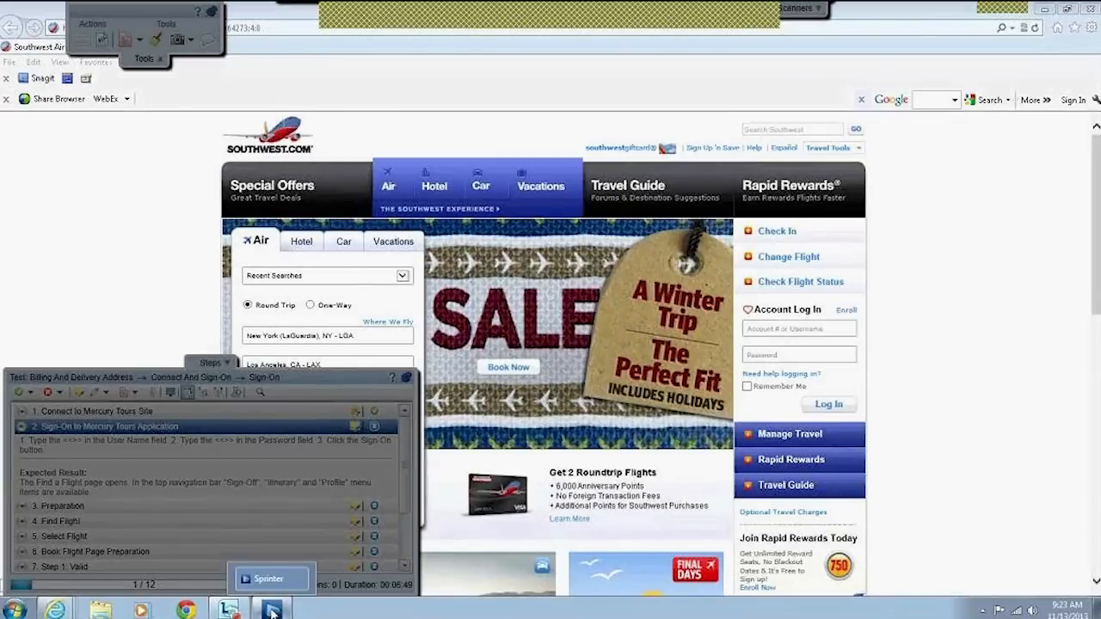